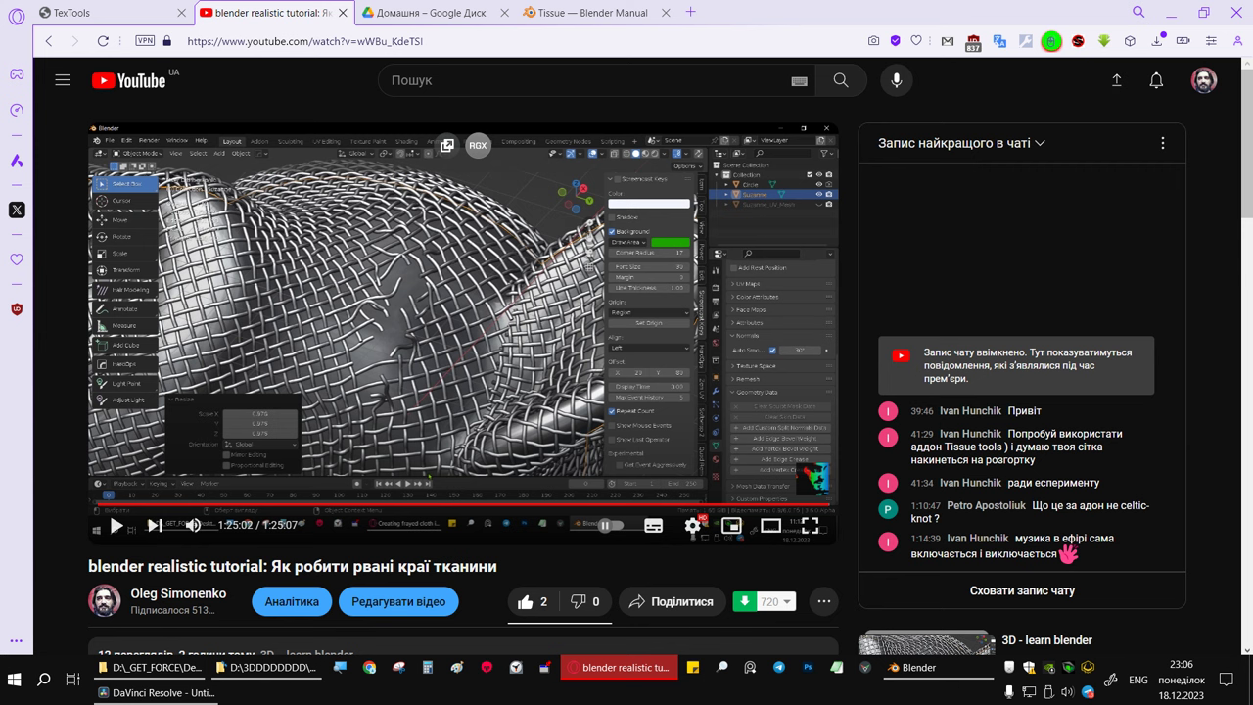
- Expand the tutorial video's description to reveal the TexTools plugin link and podcast section
{"action": "scroll", "coordinate": [460, 323], "scroll_direction": "down", "scroll_amount": 2}
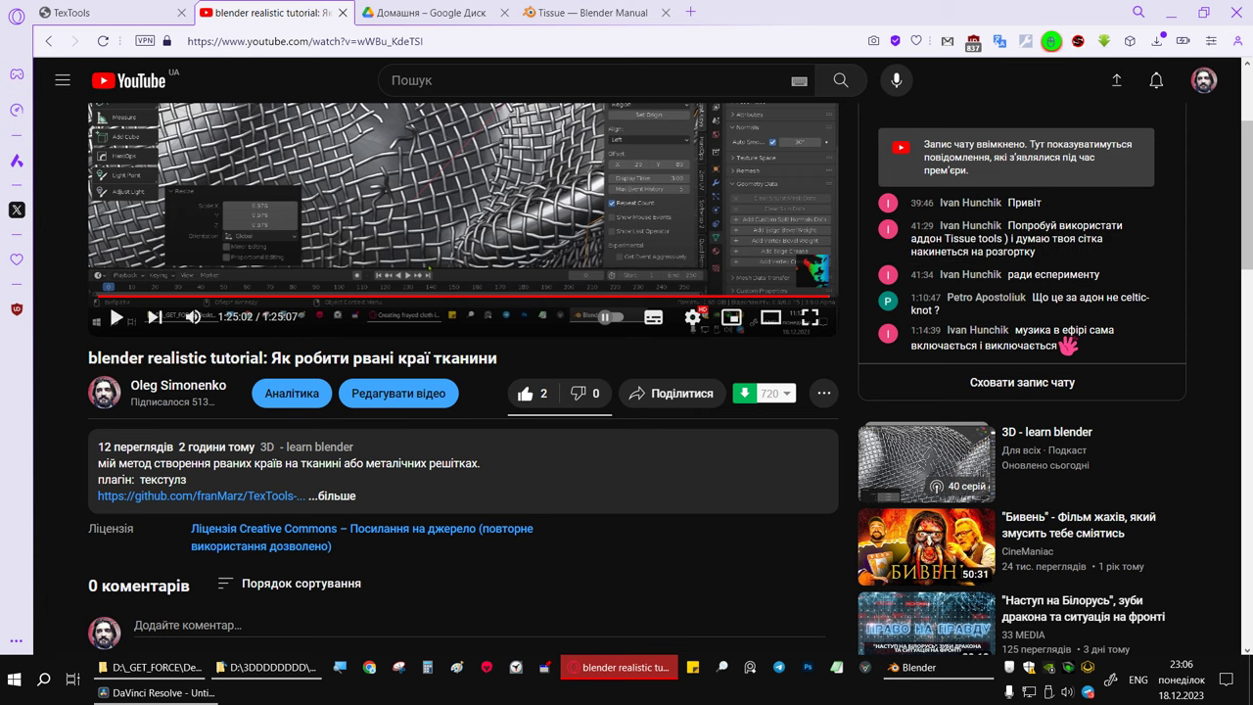
{"action": "scroll", "coordinate": [460, 373], "scroll_direction": "up", "scroll_amount": 2}
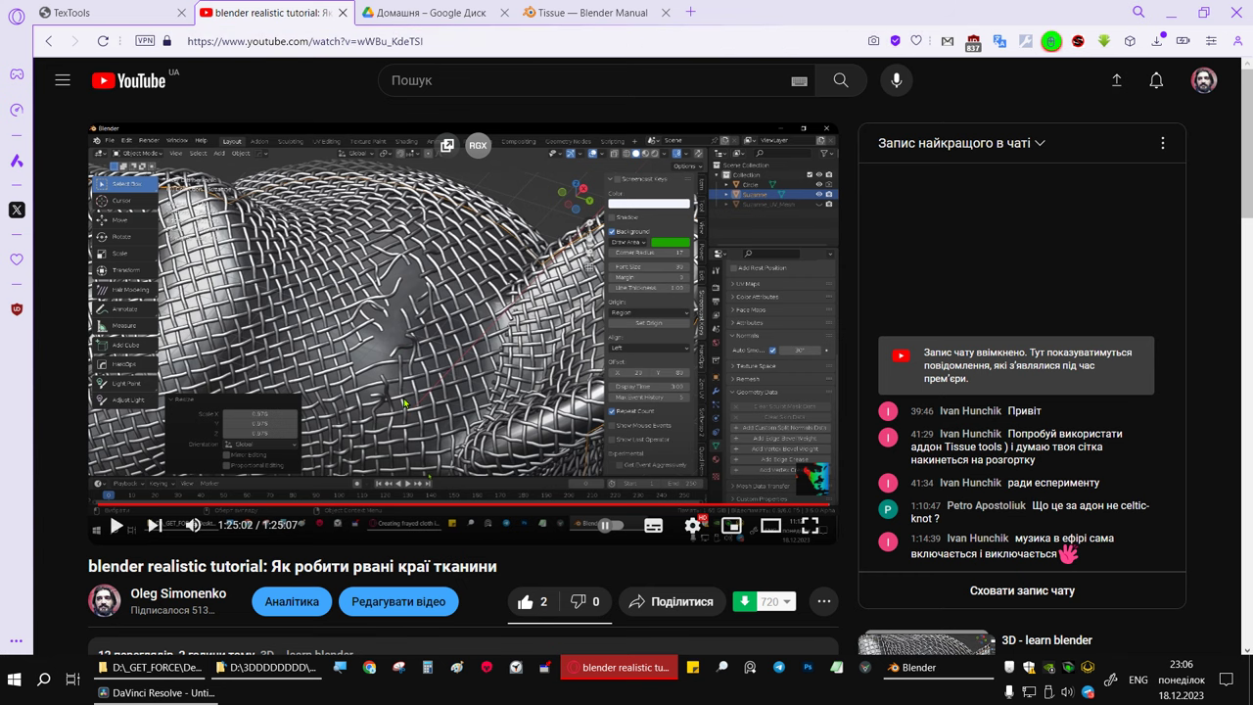
{"action": "scroll", "coordinate": [587, 538], "scroll_direction": "down", "scroll_amount": 2}
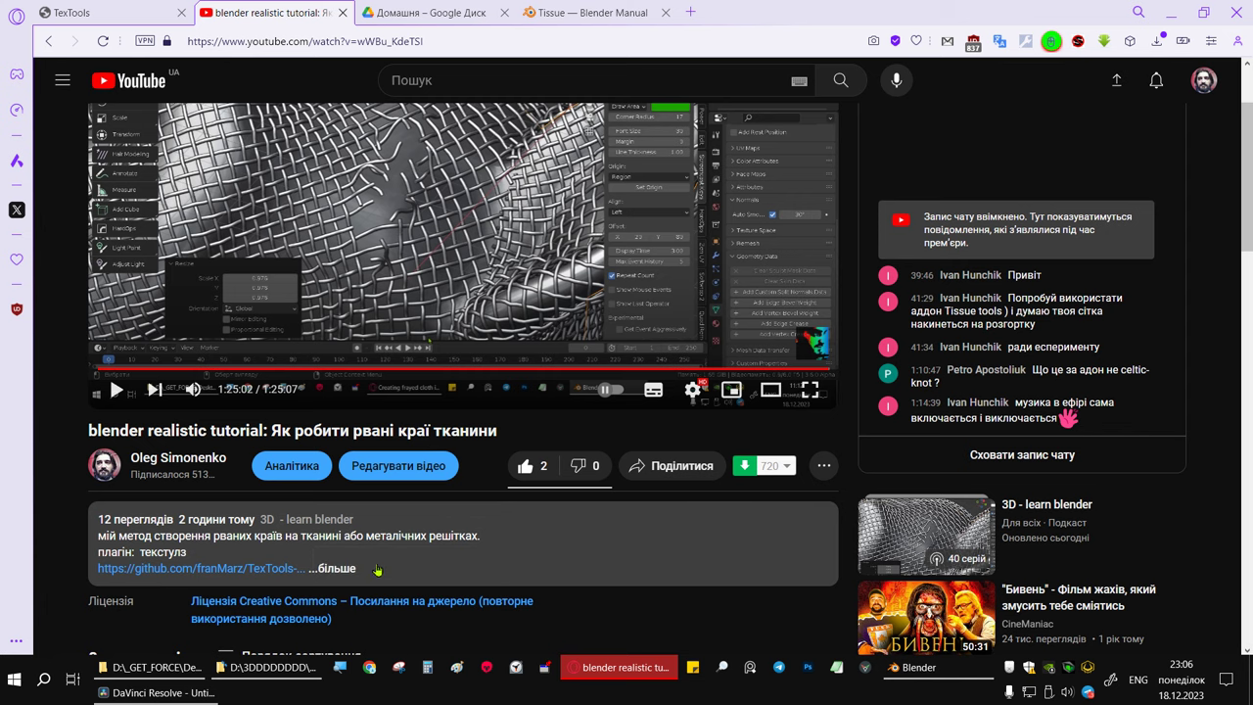
{"action": "left_click", "coordinate": [377, 569]}
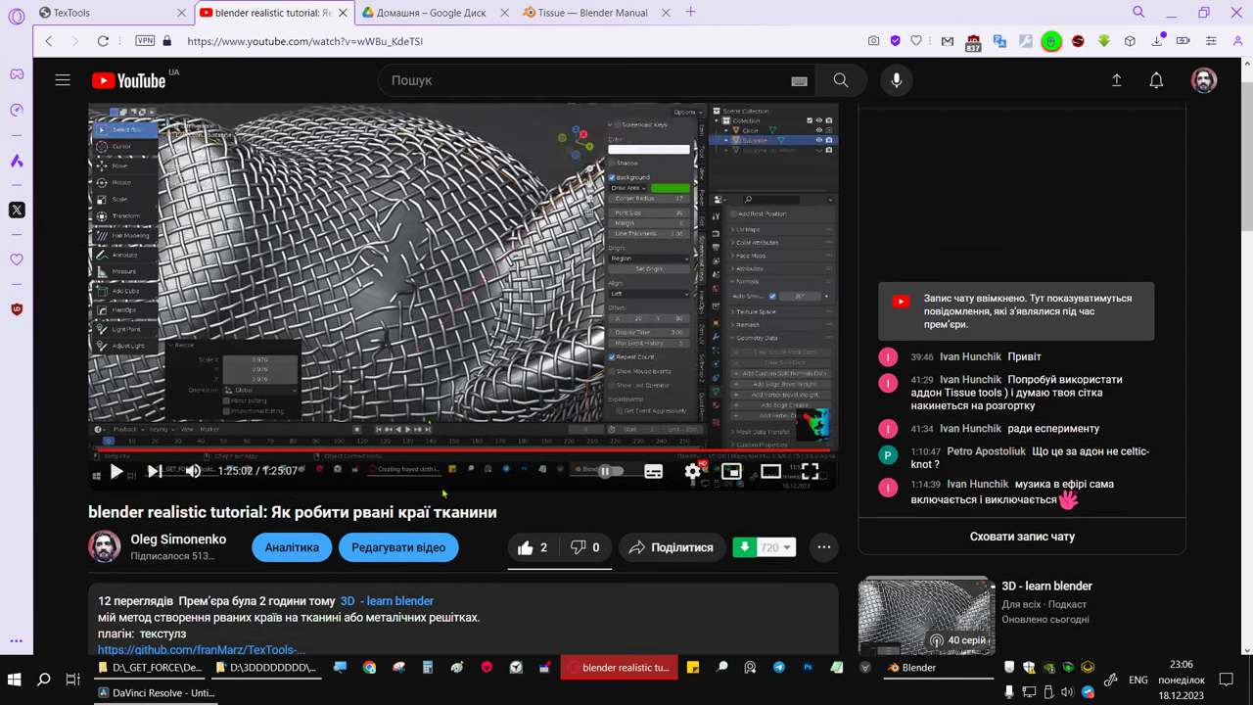
{"action": "scroll", "coordinate": [445, 492], "scroll_direction": "down", "scroll_amount": 3}
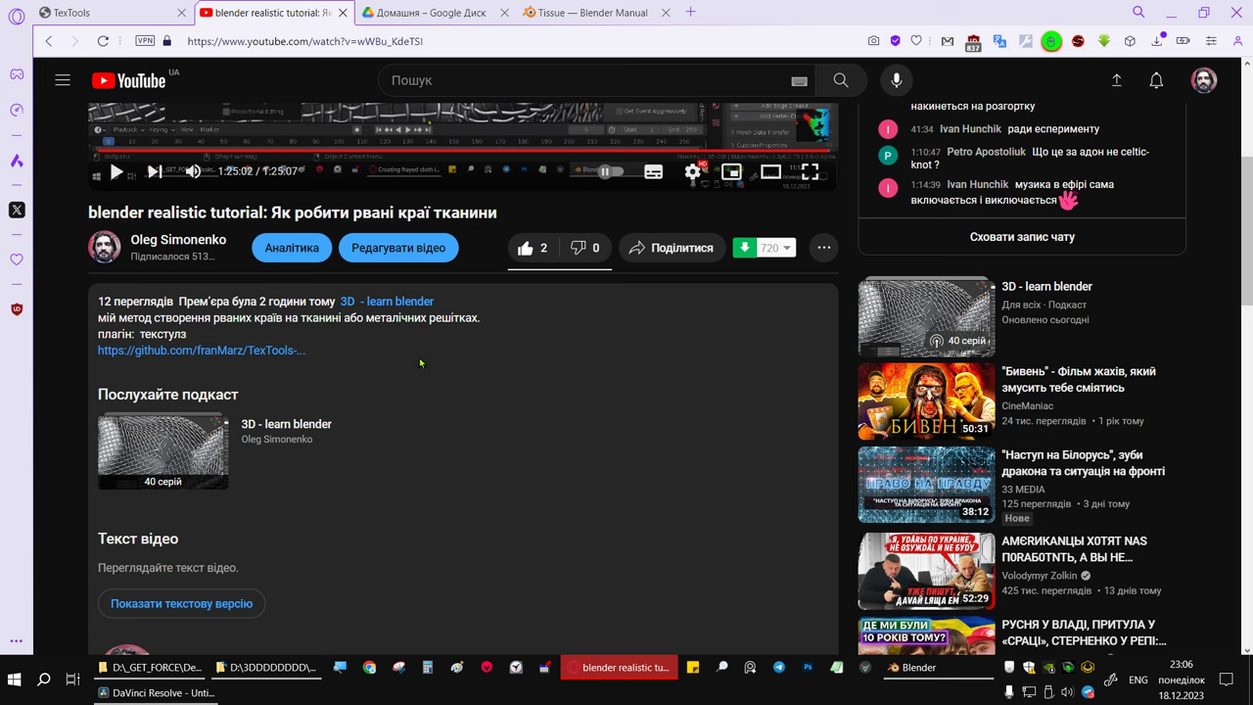
{"action": "scroll", "coordinate": [1250, 285], "scroll_direction": "up", "scroll_amount": 4}
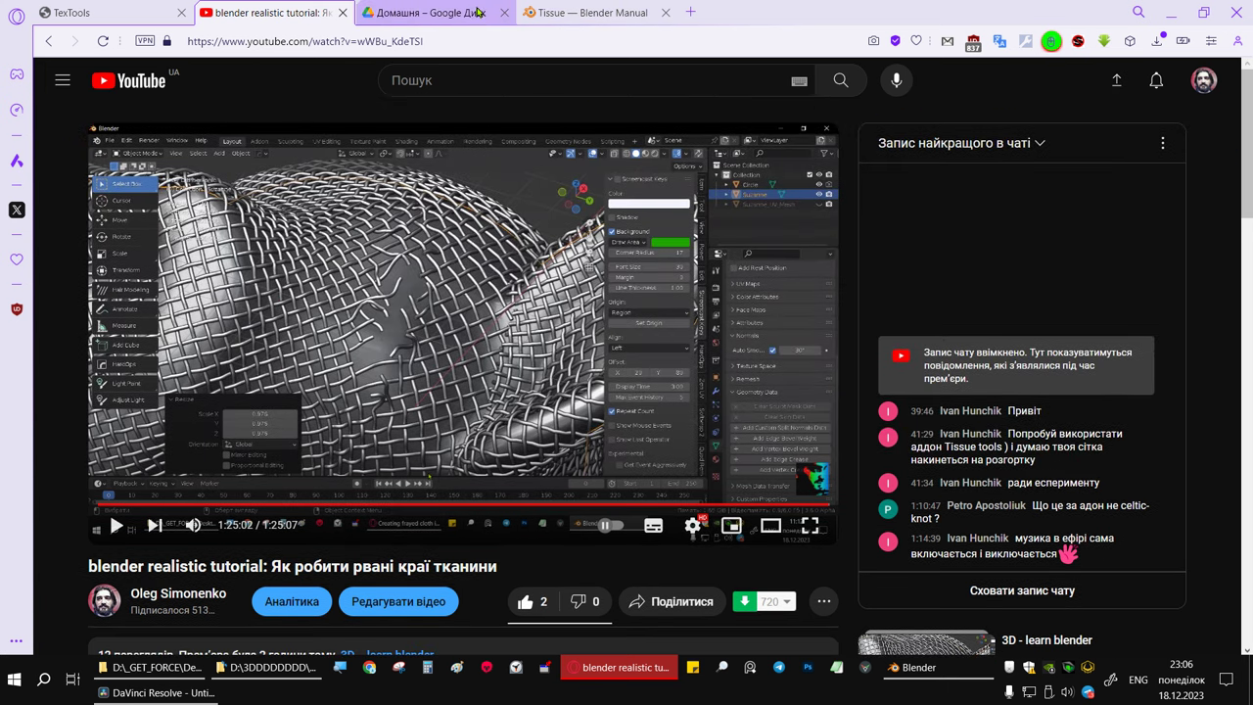
- Glance at the Tissue manual page, then bring up the TexTools documentation page
{"action": "left_click", "coordinate": [594, 11]}
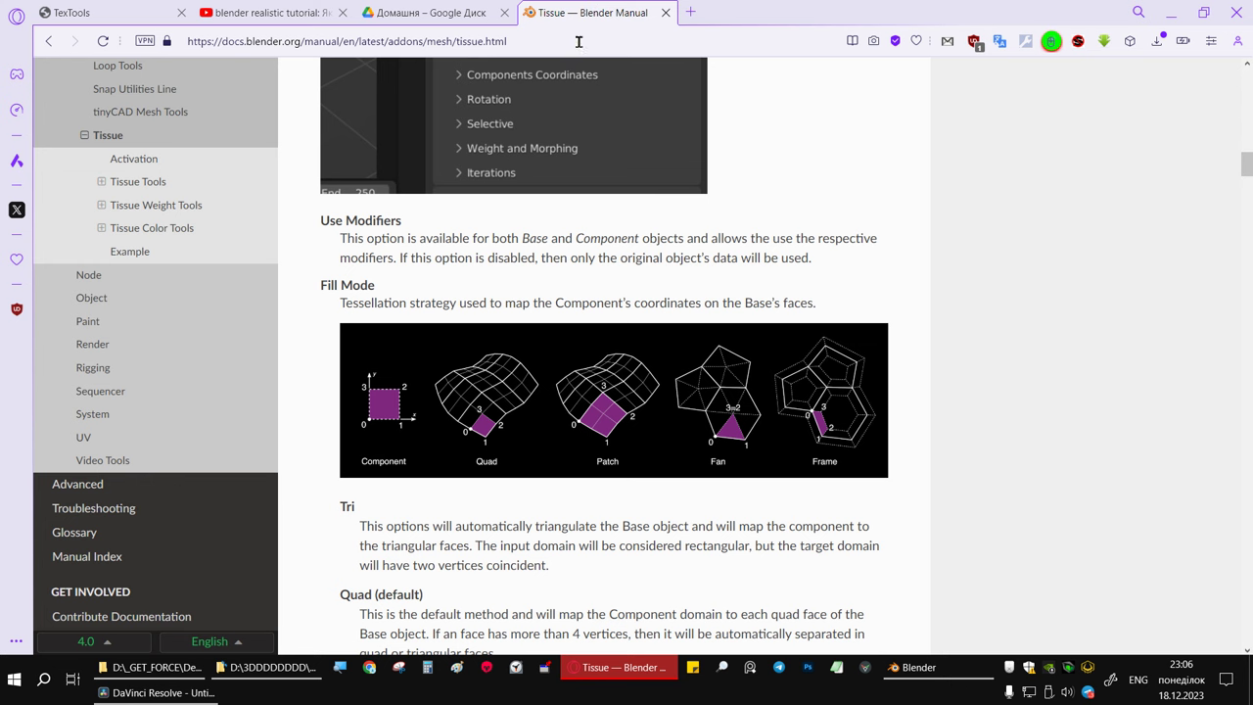
{"action": "left_click_drag", "start_coordinate": [1248, 163], "coordinate": [1248, 82]}
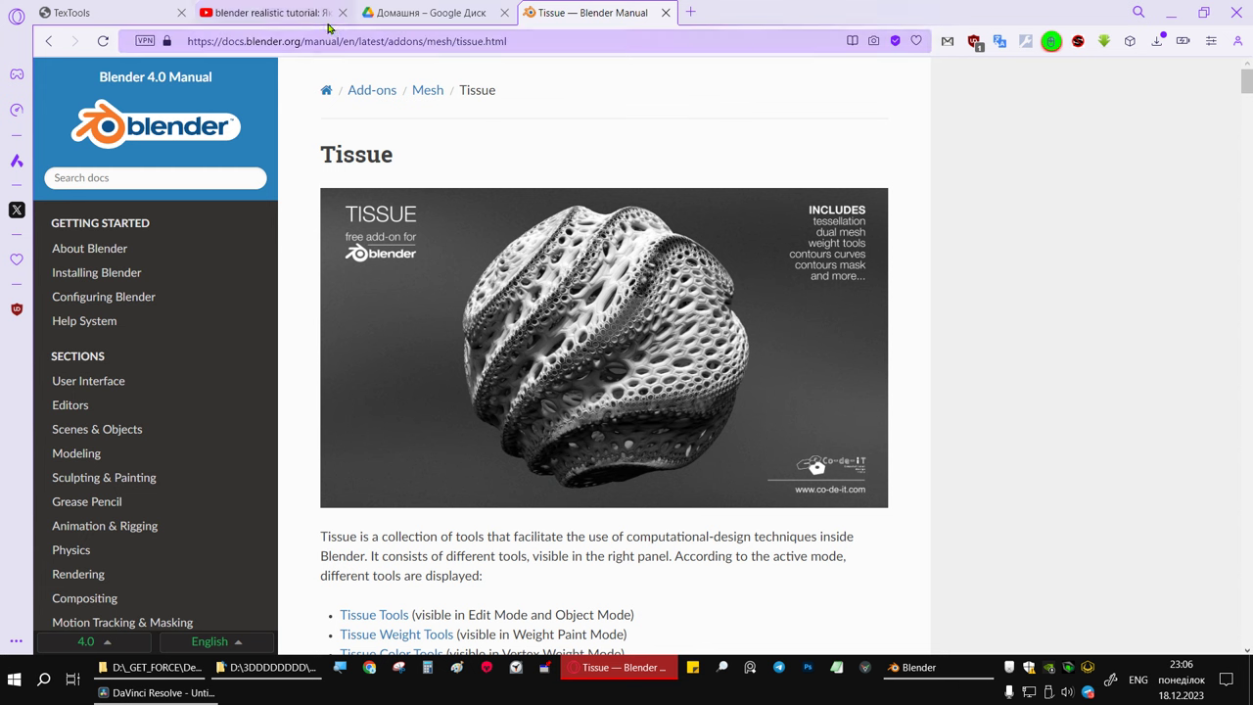
{"action": "left_click", "coordinate": [108, 7]}
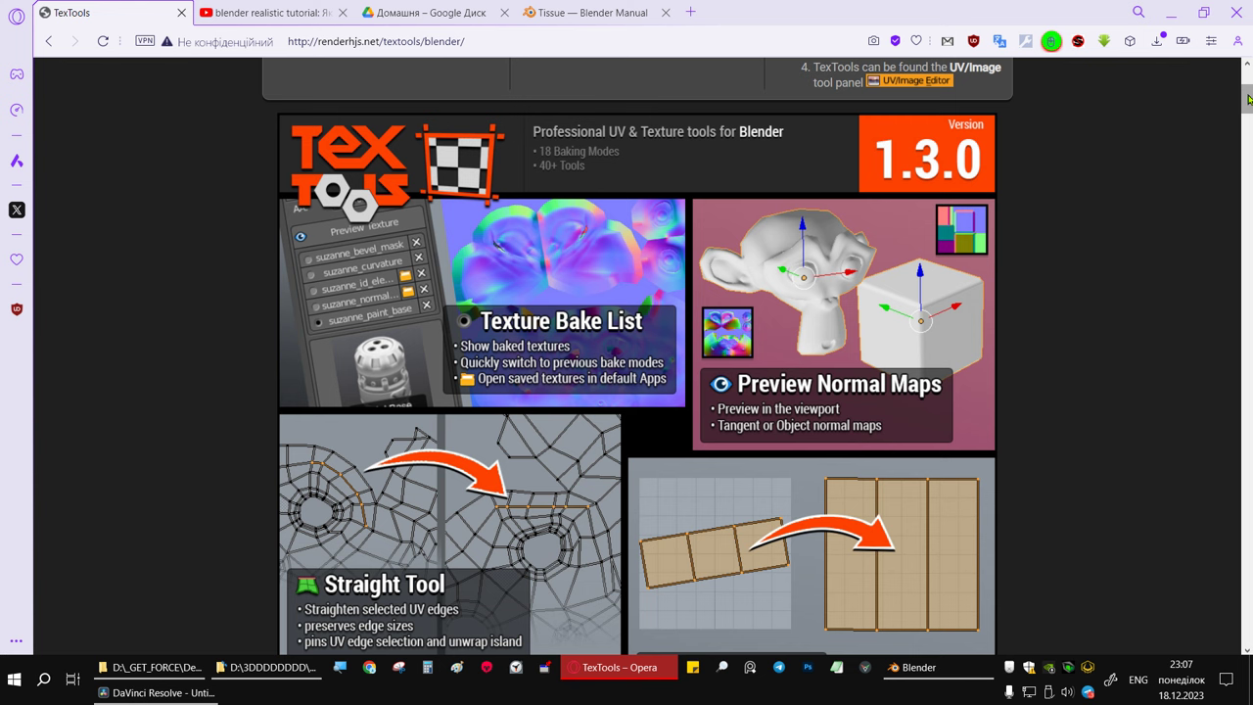
- Read the TexTools docs past General Panel, UV Layout and Baking down to Color ID
{"action": "mouse_move", "coordinate": [1250, 98]}
{"action": "left_mouse_down"}
{"action": "mouse_move", "coordinate": [1250, 75]}
{"action": "mouse_move", "coordinate": [1248, 135]}
{"action": "left_mouse_up"}
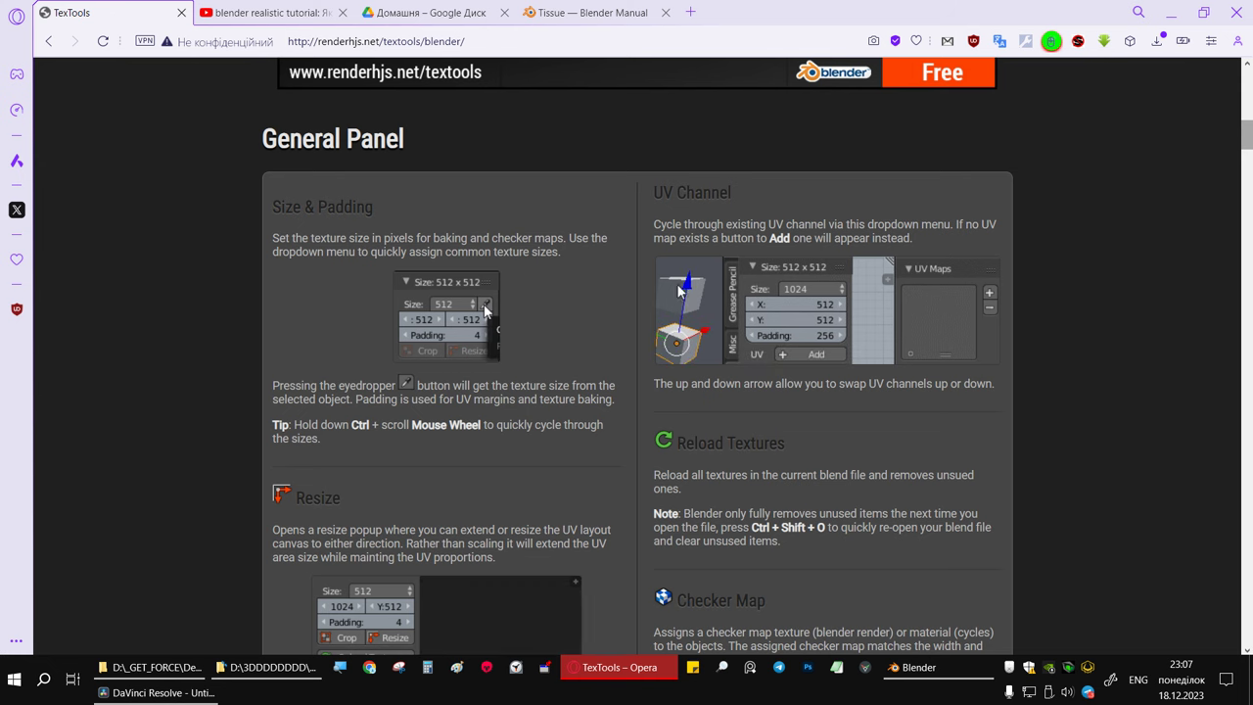
{"action": "left_click_drag", "start_coordinate": [1247, 149], "coordinate": [1250, 182]}
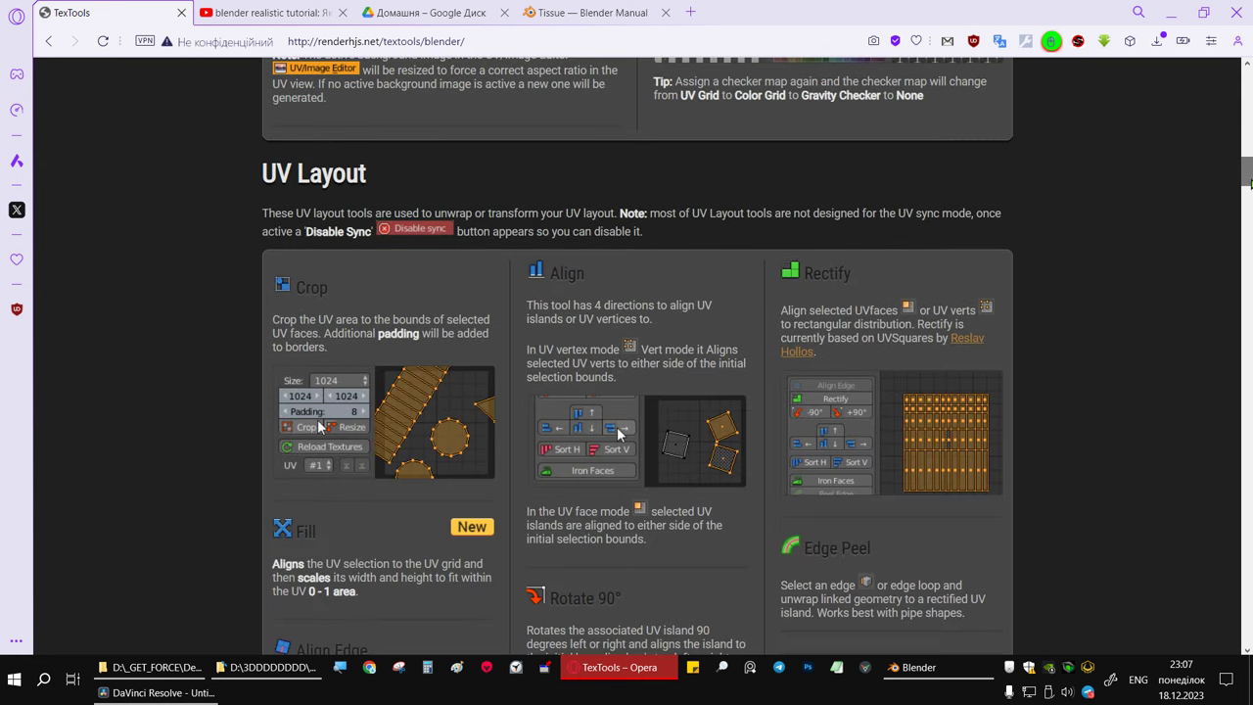
{"action": "left_click_drag", "start_coordinate": [1250, 182], "coordinate": [1249, 409]}
{"action": "scroll", "coordinate": [843, 591], "scroll_direction": "down", "scroll_amount": 2}
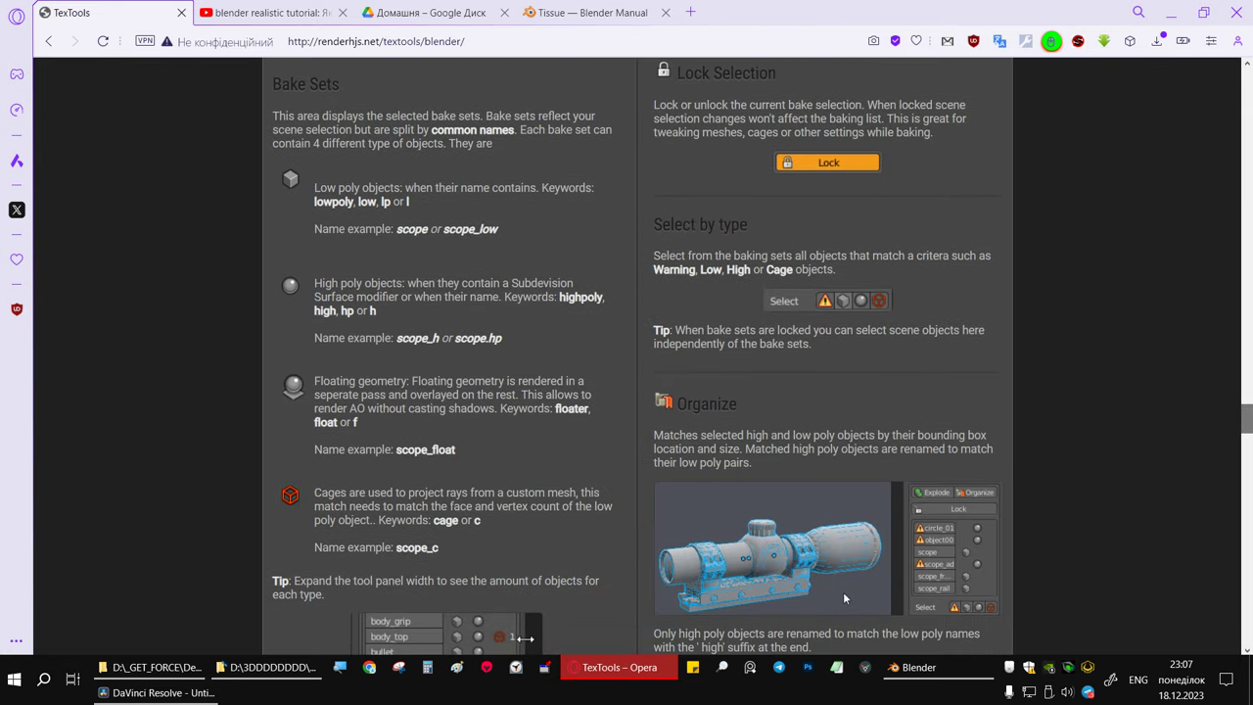
{"action": "scroll", "coordinate": [843, 591], "scroll_direction": "down", "scroll_amount": 2}
{"action": "scroll", "coordinate": [843, 591], "scroll_direction": "down", "scroll_amount": 2}
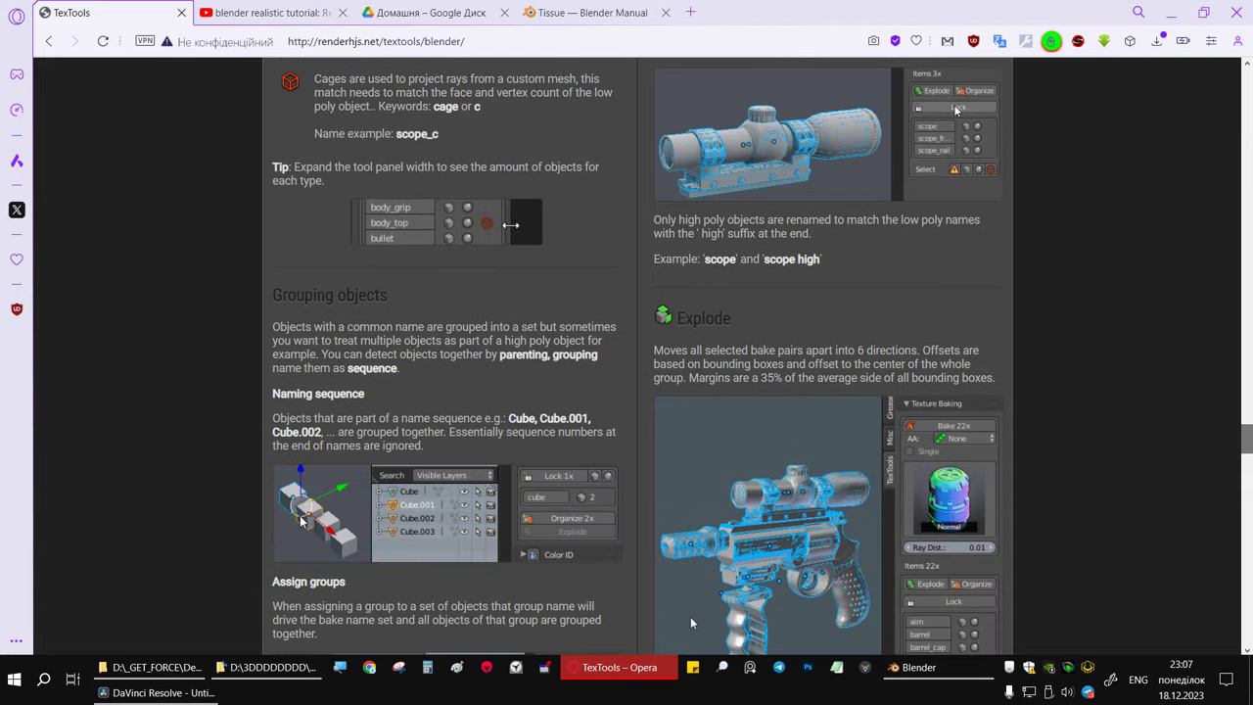
{"action": "scroll", "coordinate": [843, 591], "scroll_direction": "down", "scroll_amount": 2}
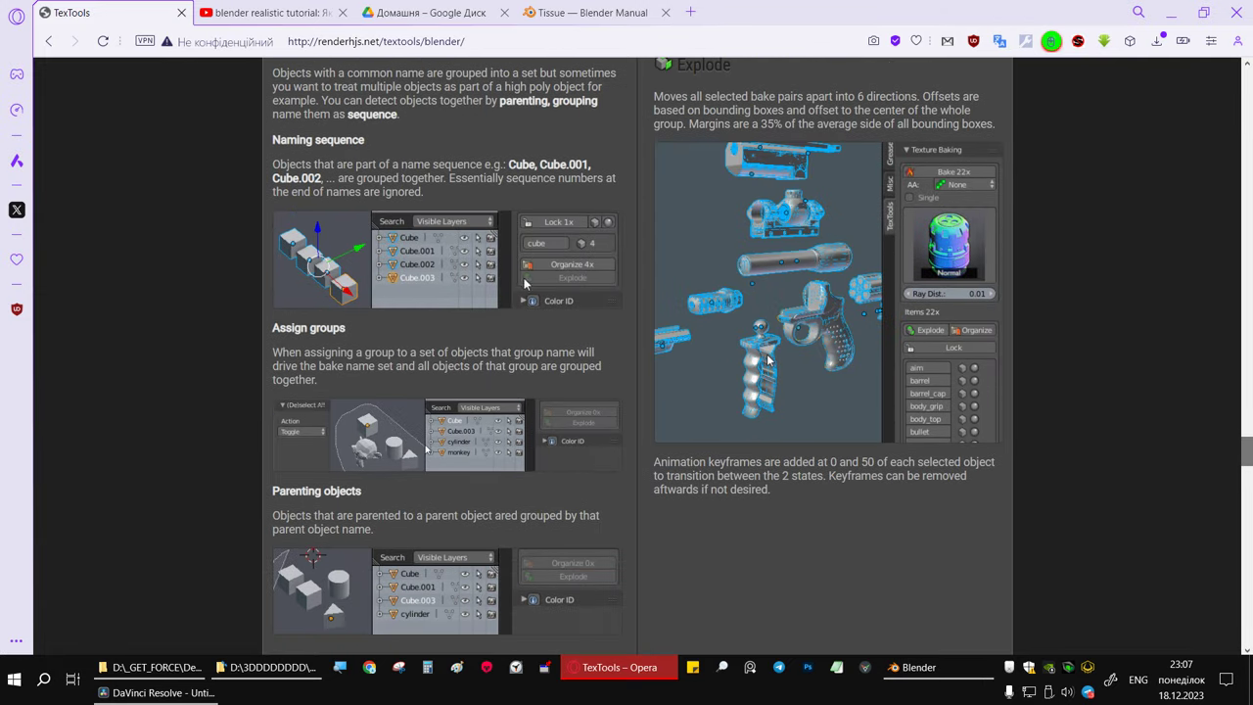
{"action": "scroll", "coordinate": [843, 591], "scroll_direction": "down", "scroll_amount": 3}
{"action": "scroll", "coordinate": [843, 591], "scroll_direction": "down", "scroll_amount": 2}
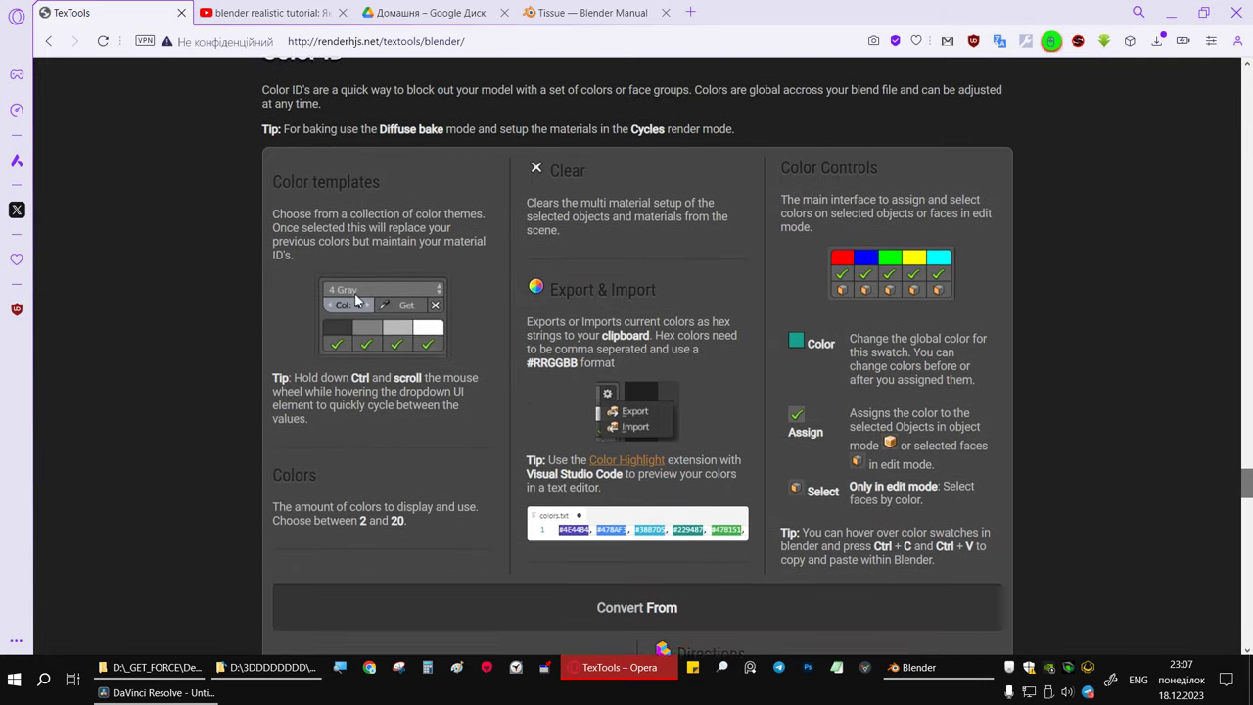
{"action": "scroll", "coordinate": [1250, 520], "scroll_direction": "down", "scroll_amount": 1}
{"action": "scroll", "coordinate": [1250, 519], "scroll_direction": "down", "scroll_amount": 1}
{"action": "scroll", "coordinate": [1251, 520], "scroll_direction": "down", "scroll_amount": 3}
- Read the UV Mesh and Wrap descriptions in the TexTools Mesh Texture section
{"action": "left_click_drag", "start_coordinate": [1250, 520], "coordinate": [1250, 563]}
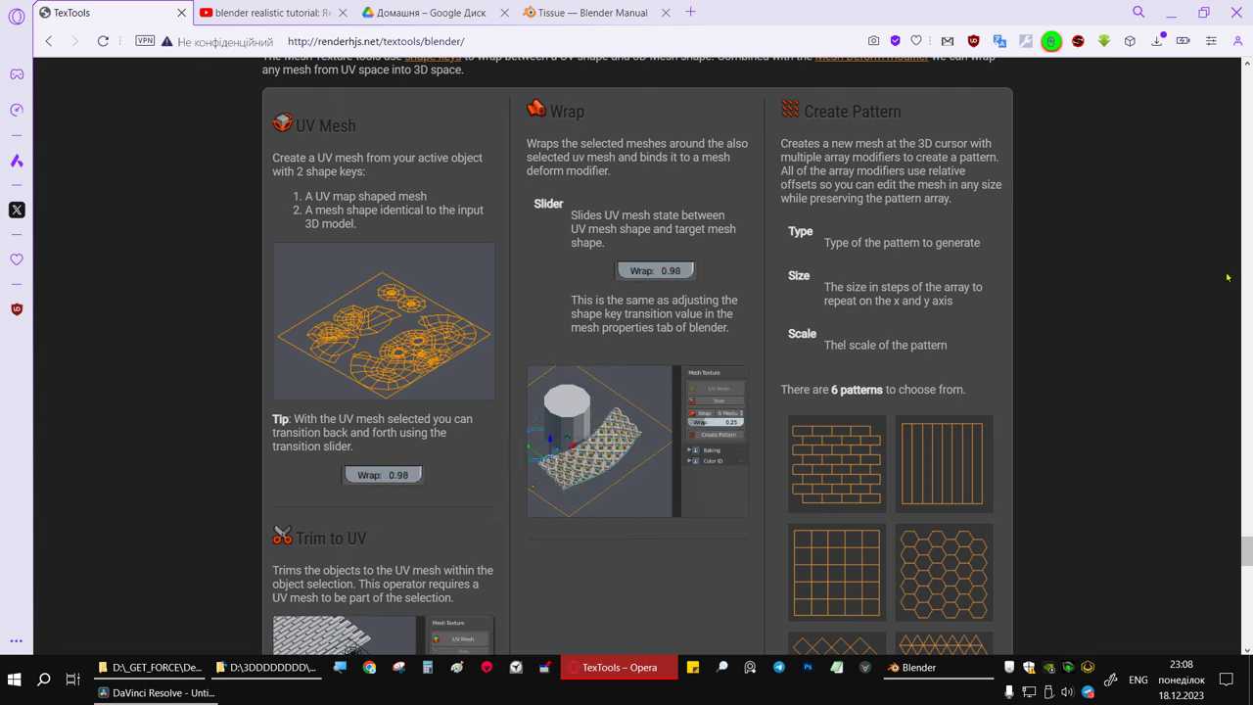
{"action": "left_click_drag", "start_coordinate": [1250, 550], "coordinate": [1249, 564]}
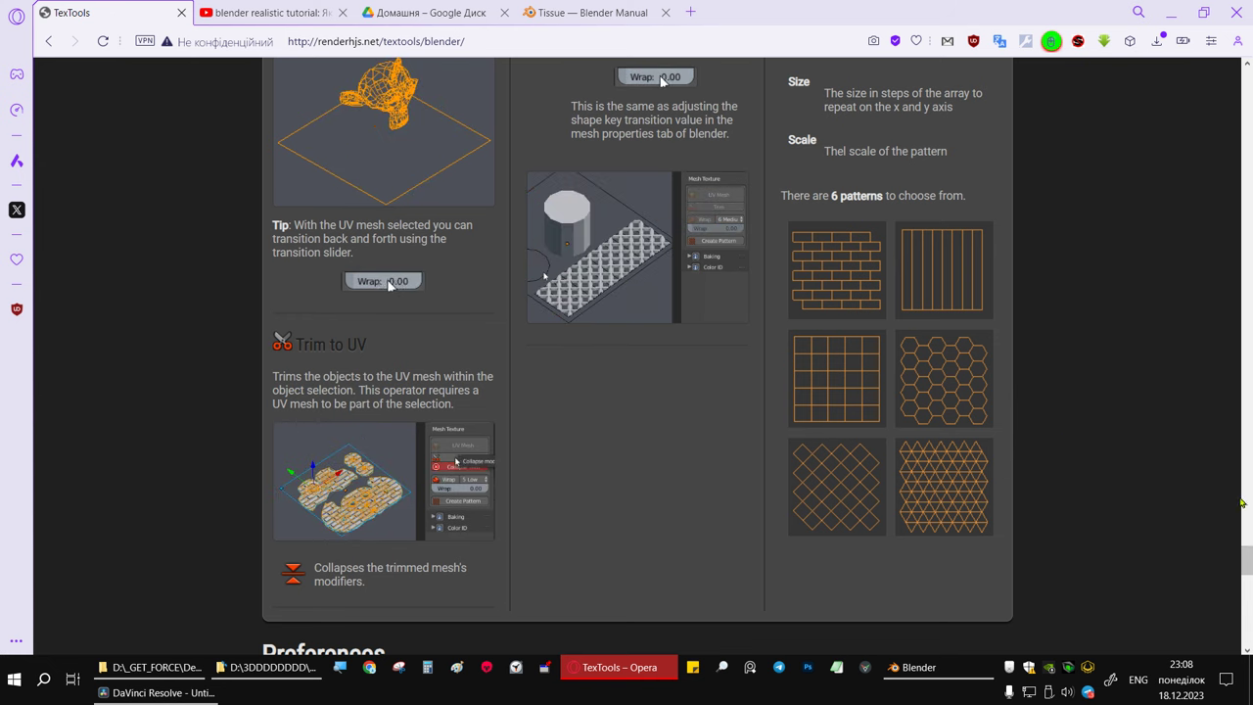
{"action": "scroll", "coordinate": [1242, 502], "scroll_direction": "up", "scroll_amount": 5}
{"action": "scroll", "coordinate": [1242, 502], "scroll_direction": "down", "scroll_amount": 3}
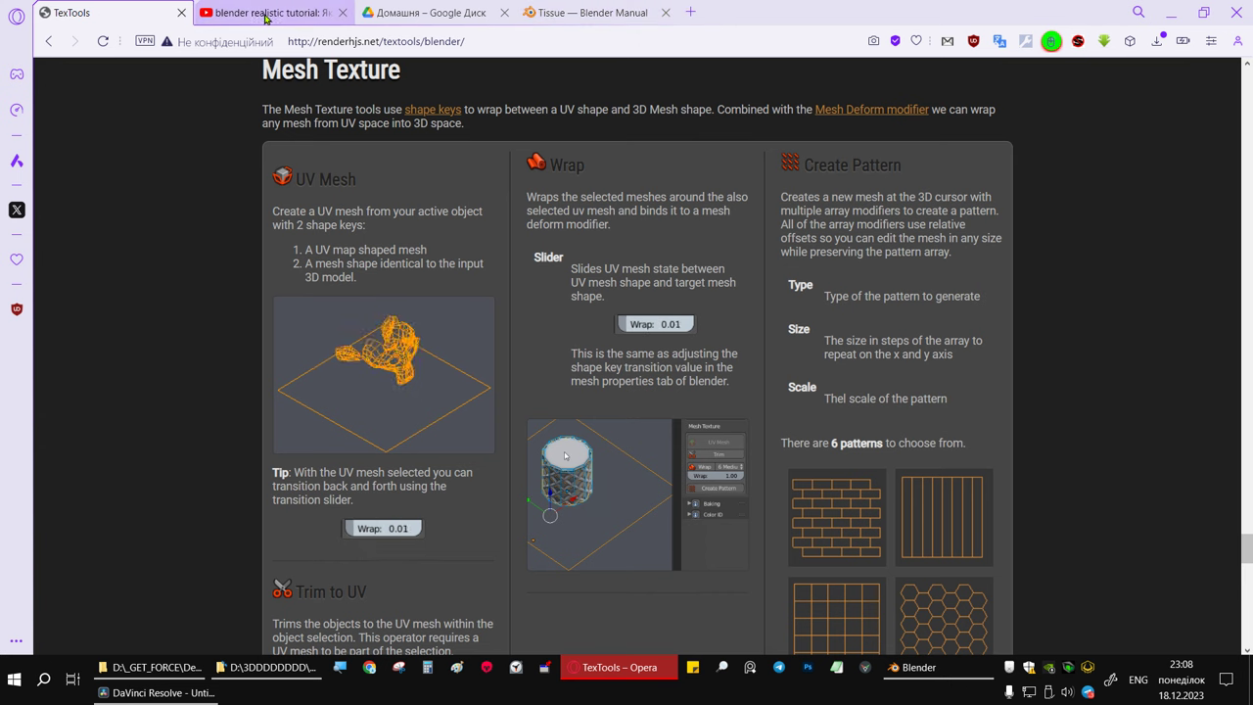
- Review the Tissue manual's Tissue Tools and Fill Mode options, then return to Blender
{"action": "left_click", "coordinate": [581, 13]}
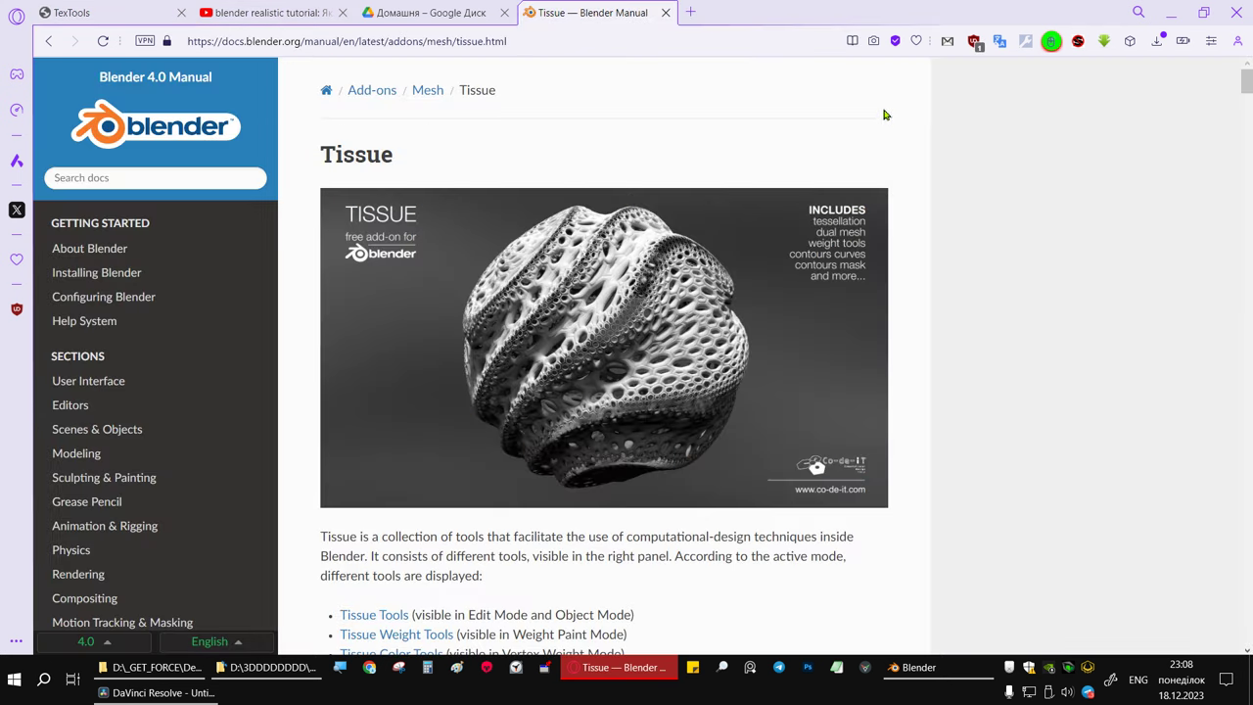
{"action": "scroll", "coordinate": [1248, 85], "scroll_direction": "down", "scroll_amount": 2}
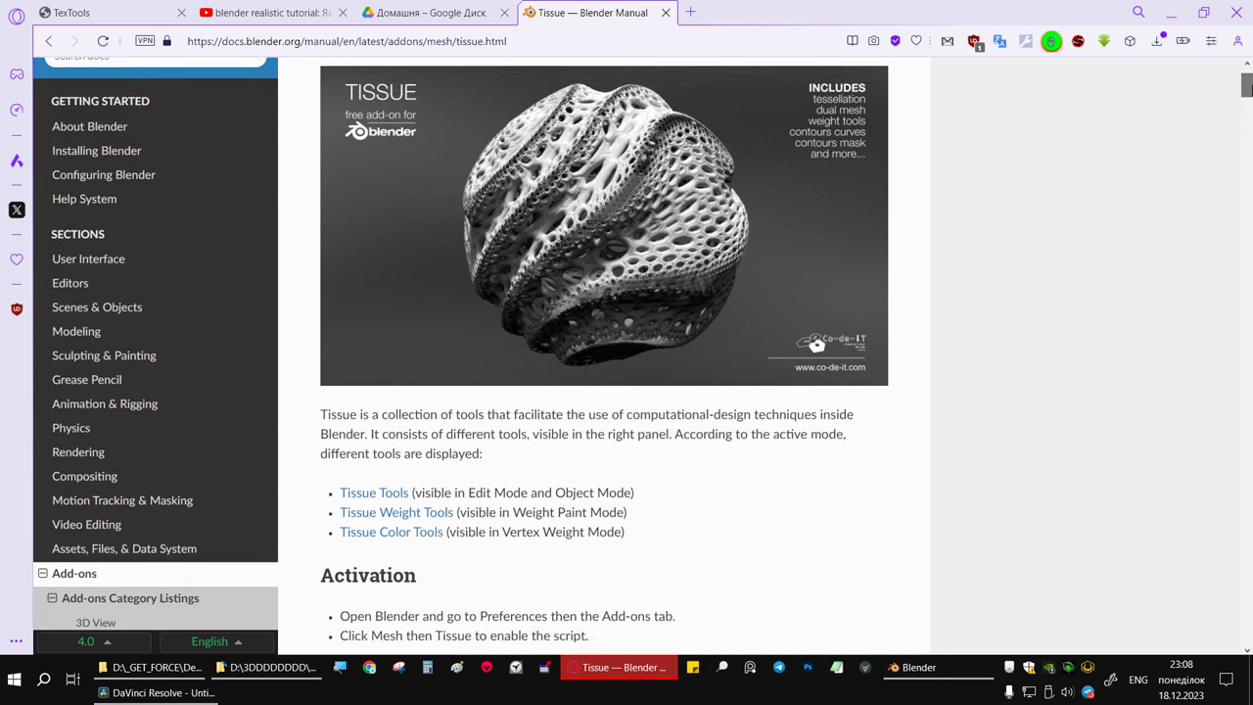
{"action": "left_click_drag", "start_coordinate": [1248, 86], "coordinate": [1248, 108]}
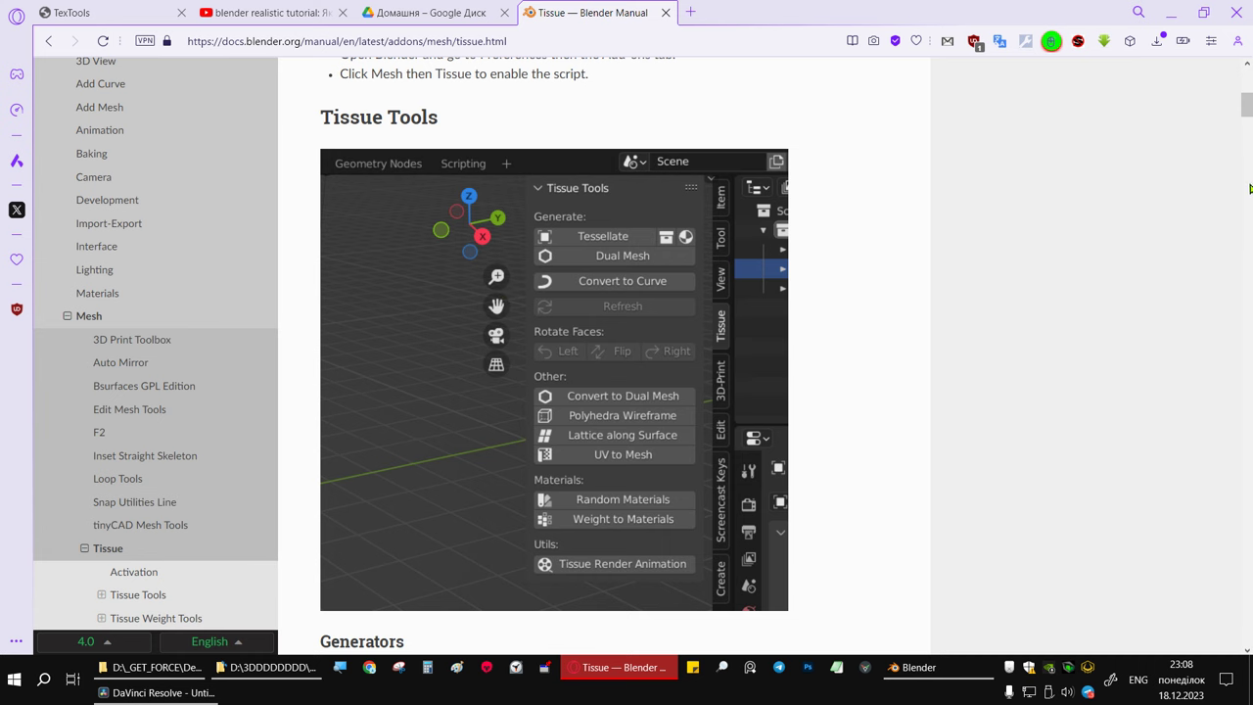
{"action": "mouse_move", "coordinate": [1246, 105]}
{"action": "left_mouse_down"}
{"action": "mouse_move", "coordinate": [1197, 128]}
{"action": "mouse_move", "coordinate": [1184, 167]}
{"action": "left_mouse_up"}
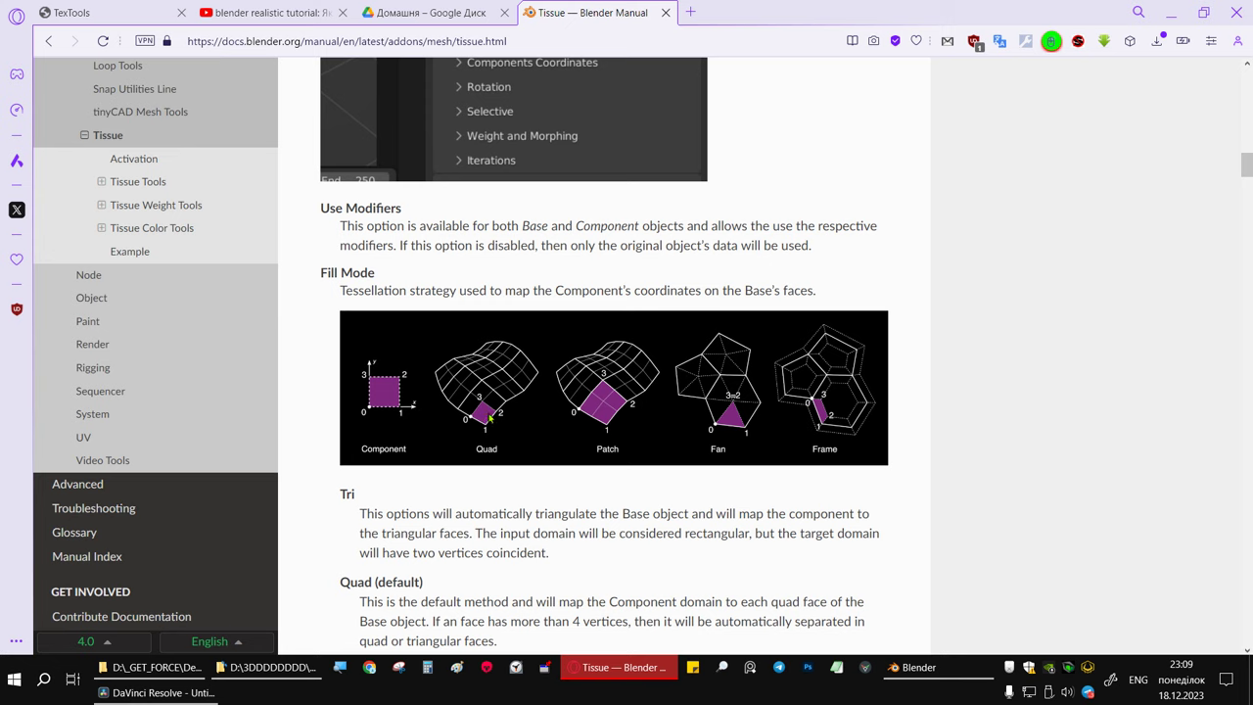
{"action": "left_click", "coordinate": [918, 667]}
- Hide Circle and Suzanne in the Outliner, keeping Suzanne_UV_Mesh visible and active
{"action": "middle_click_drag", "start_coordinate": [570, 346], "coordinate": [539, 375]}
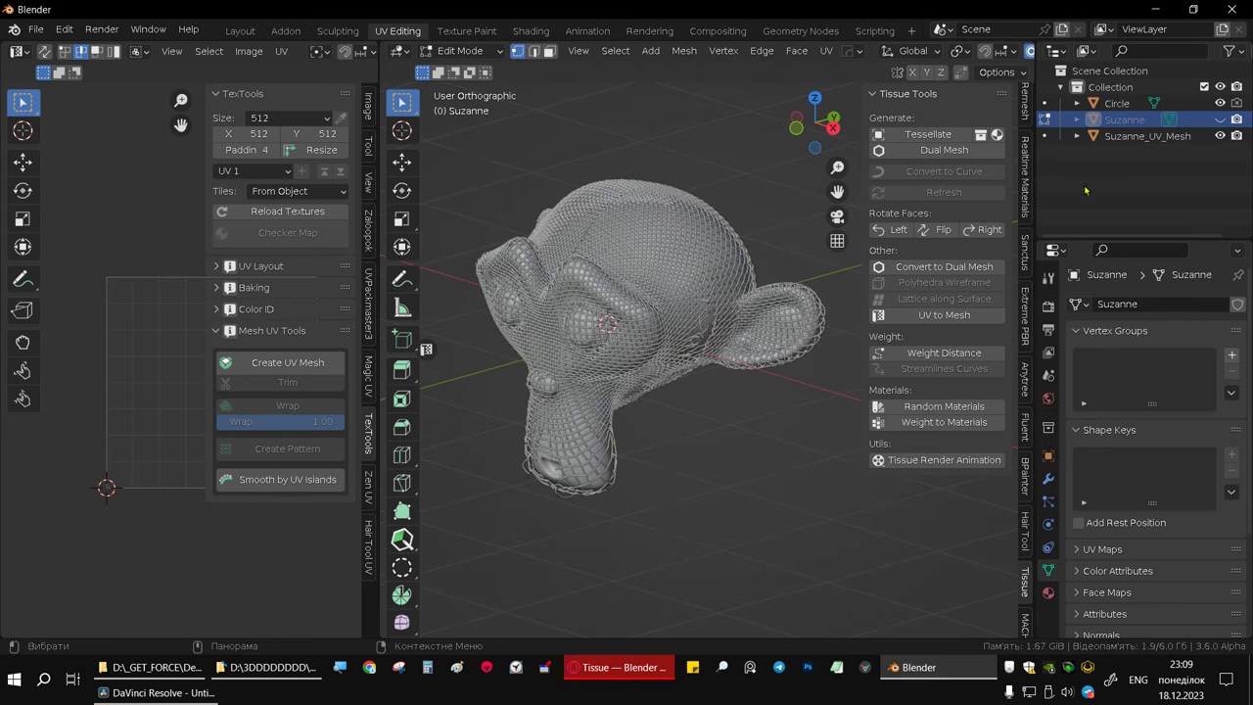
{"action": "left_click", "coordinate": [1145, 136]}
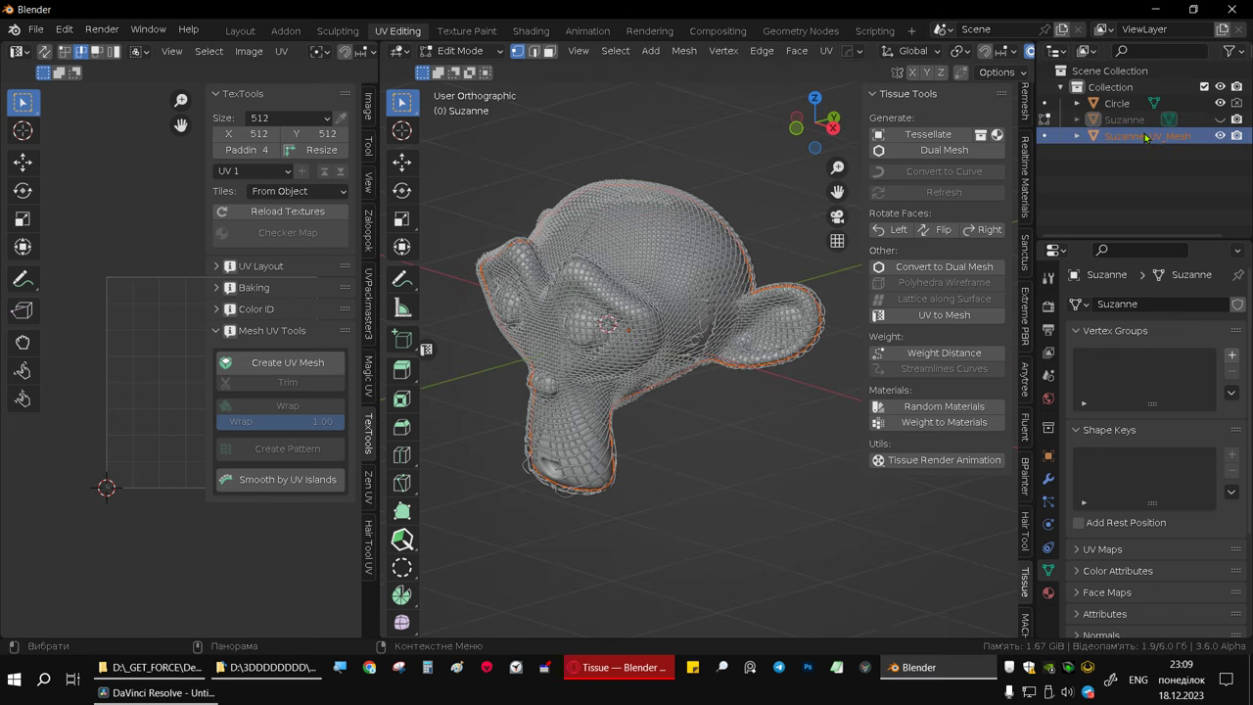
{"action": "left_click", "coordinate": [1221, 137]}
{"action": "left_click_drag", "start_coordinate": [1220, 120], "coordinate": [1220, 103]}
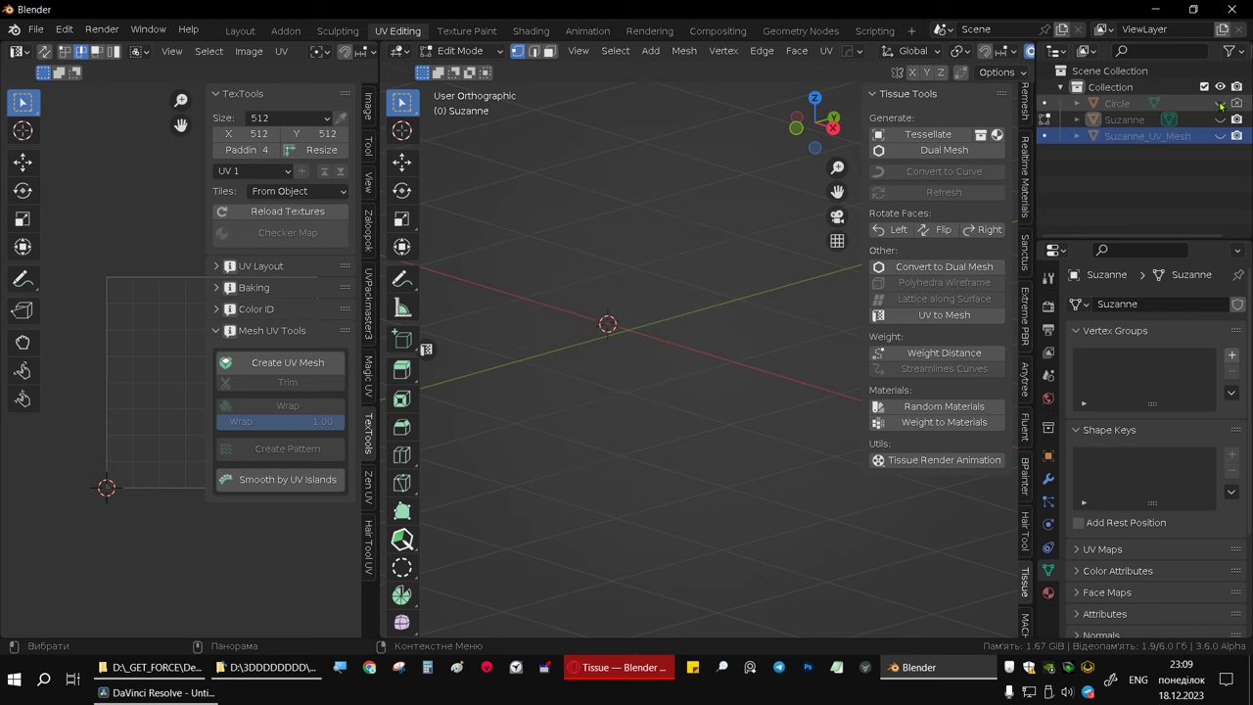
{"action": "left_click", "coordinate": [1221, 137]}
{"action": "left_click", "coordinate": [1146, 136]}
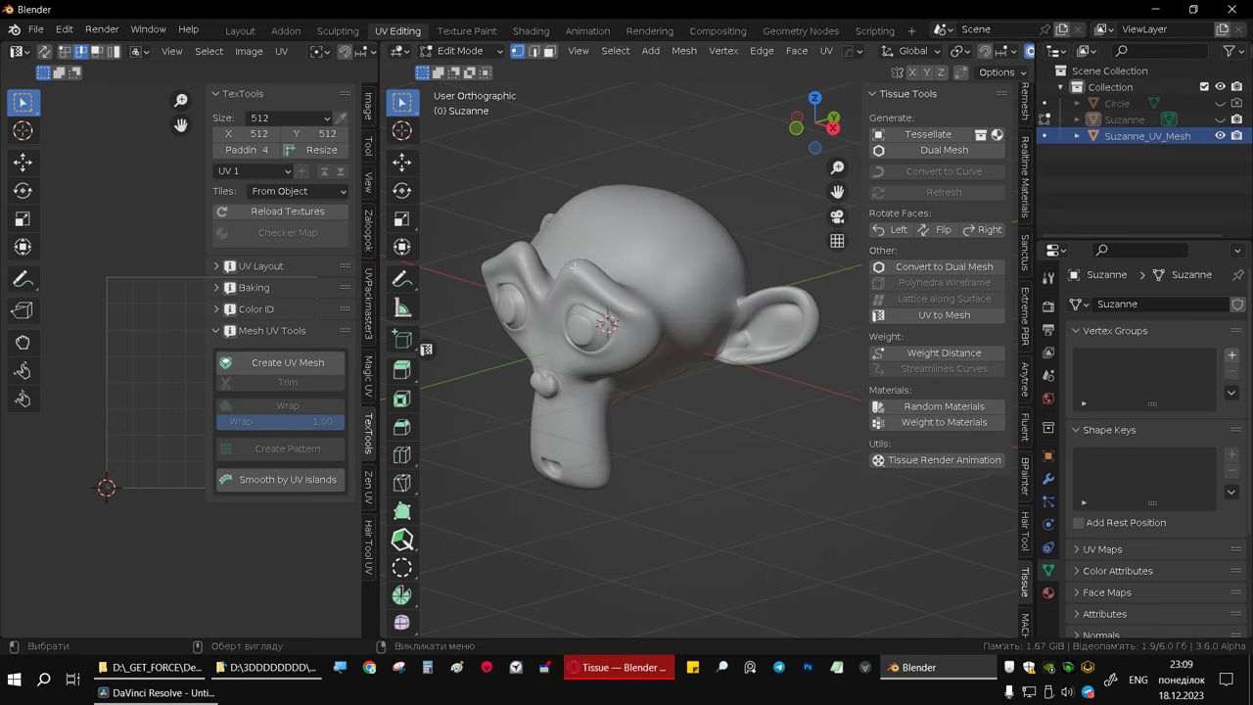
{"action": "scroll", "coordinate": [677, 253], "scroll_direction": "up", "scroll_amount": 5}
{"action": "scroll", "coordinate": [678, 254], "scroll_direction": "up", "scroll_amount": 3}
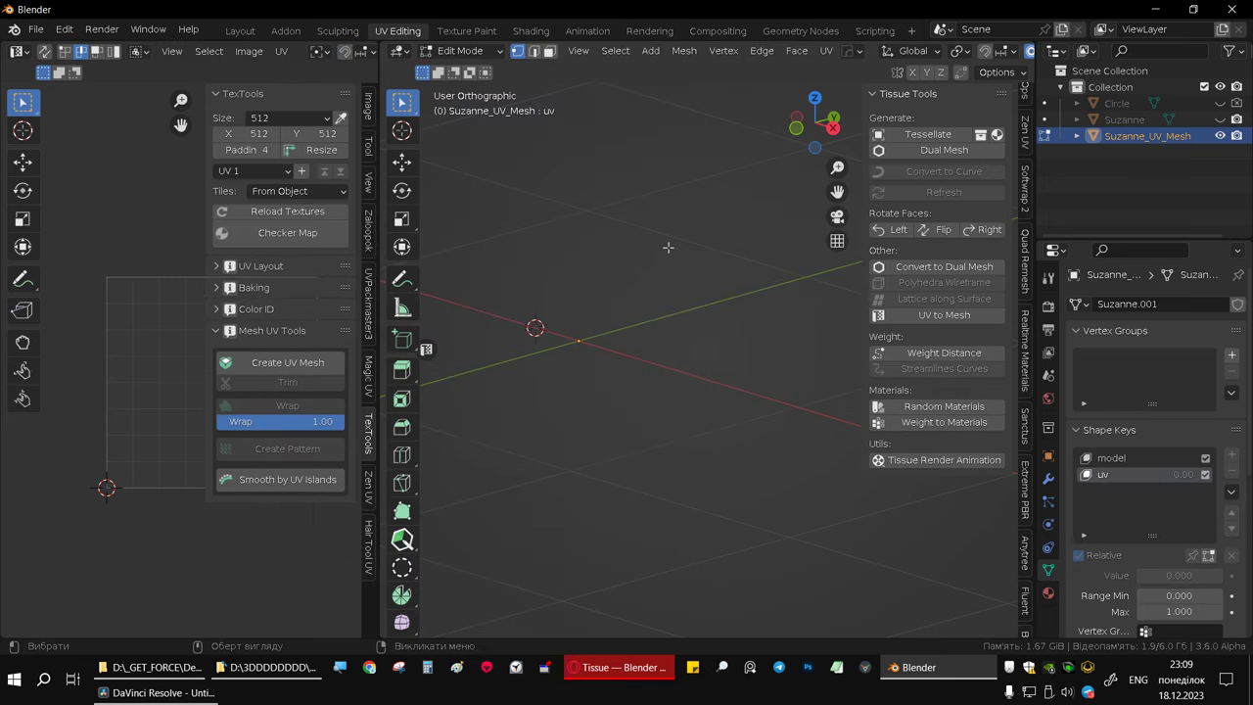
- Return to Object Mode and view the UV mesh in the Layout workspace
{"action": "key", "text": "Tab"}
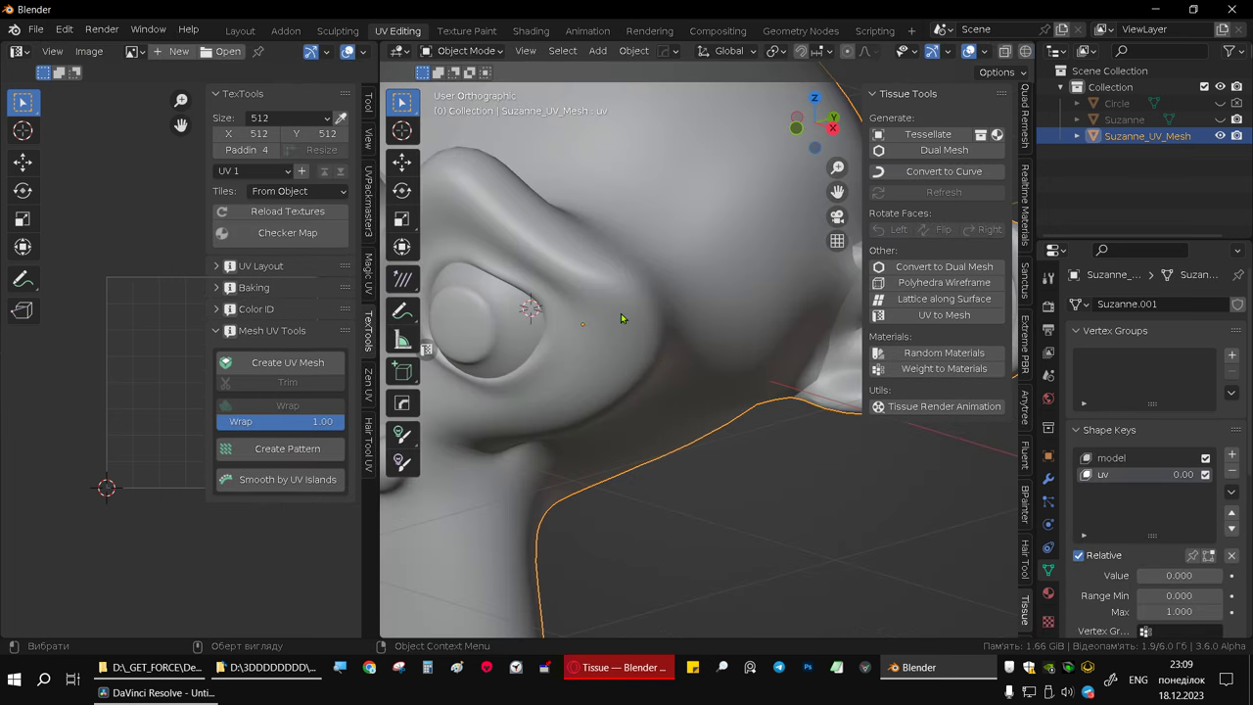
{"action": "scroll", "coordinate": [620, 317], "scroll_direction": "down", "scroll_amount": 5}
{"action": "scroll", "coordinate": [621, 317], "scroll_direction": "down", "scroll_amount": 2}
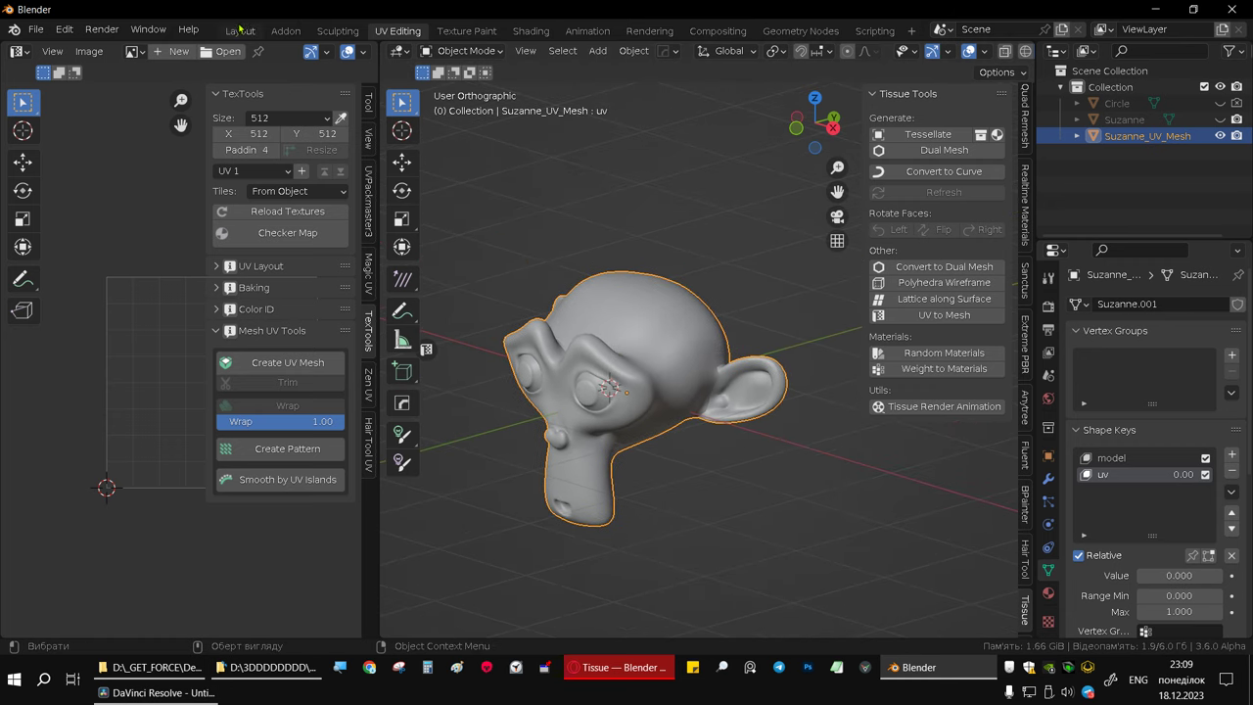
{"action": "left_click", "coordinate": [239, 31]}
- Set the uv shape key to 1.000, then hide Suzanne_UV_Mesh and unhide Suzanne
{"action": "key", "text": "Tab"}
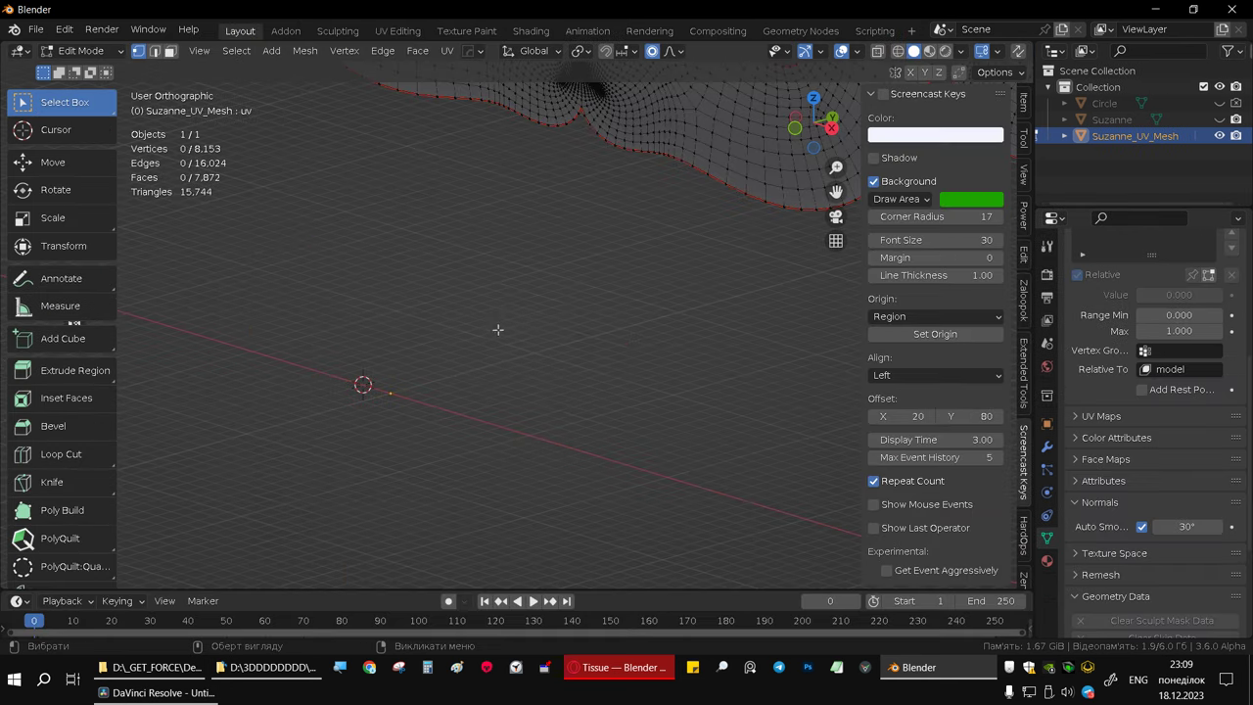
{"action": "middle_click_drag", "start_coordinate": [596, 324], "coordinate": [517, 433], "text": "shift"}
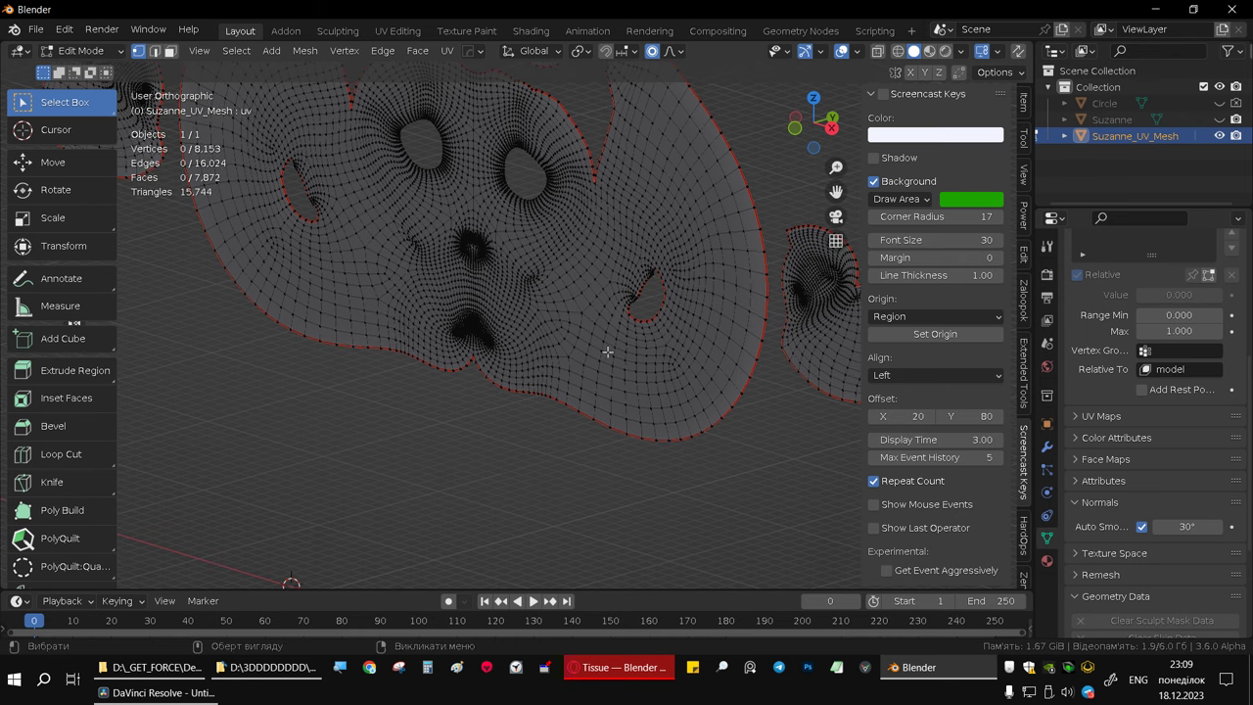
{"action": "scroll", "coordinate": [1139, 494], "scroll_direction": "up", "scroll_amount": 2}
{"action": "scroll", "coordinate": [1175, 486], "scroll_direction": "up", "scroll_amount": 2}
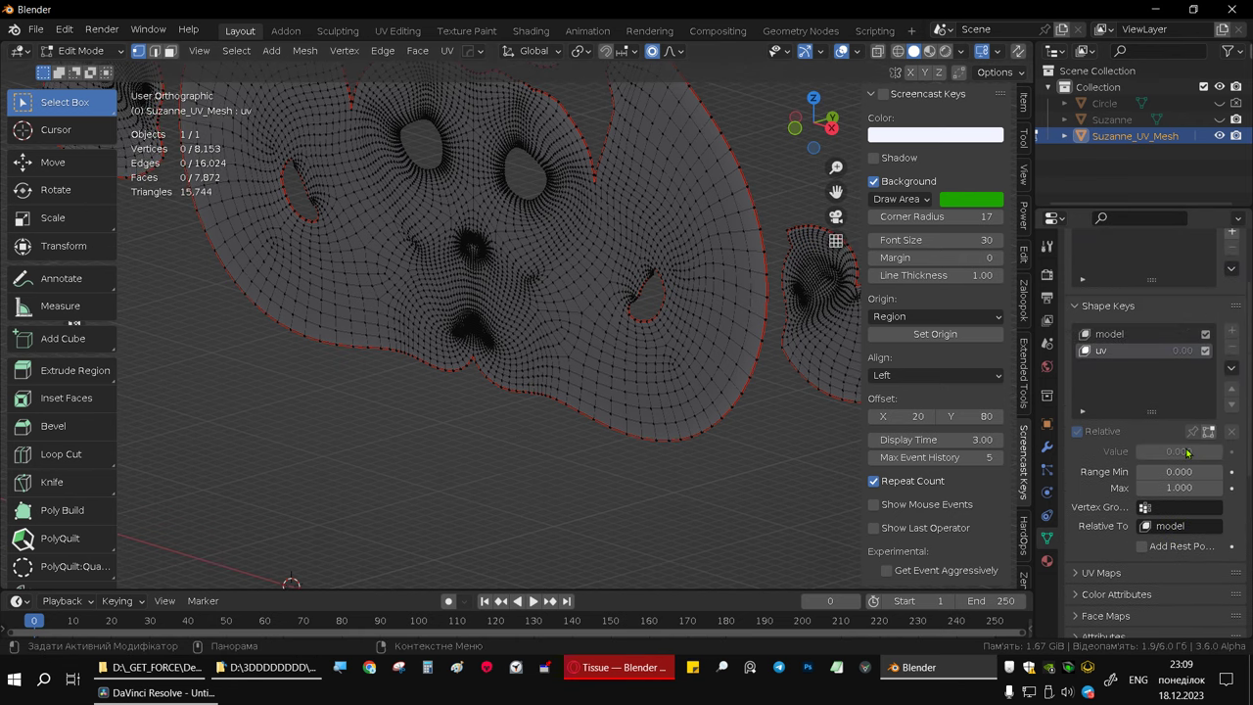
{"action": "scroll", "coordinate": [1185, 465], "scroll_direction": "up", "scroll_amount": 2}
{"action": "left_click_drag", "start_coordinate": [1170, 529], "coordinate": [1219, 530]}
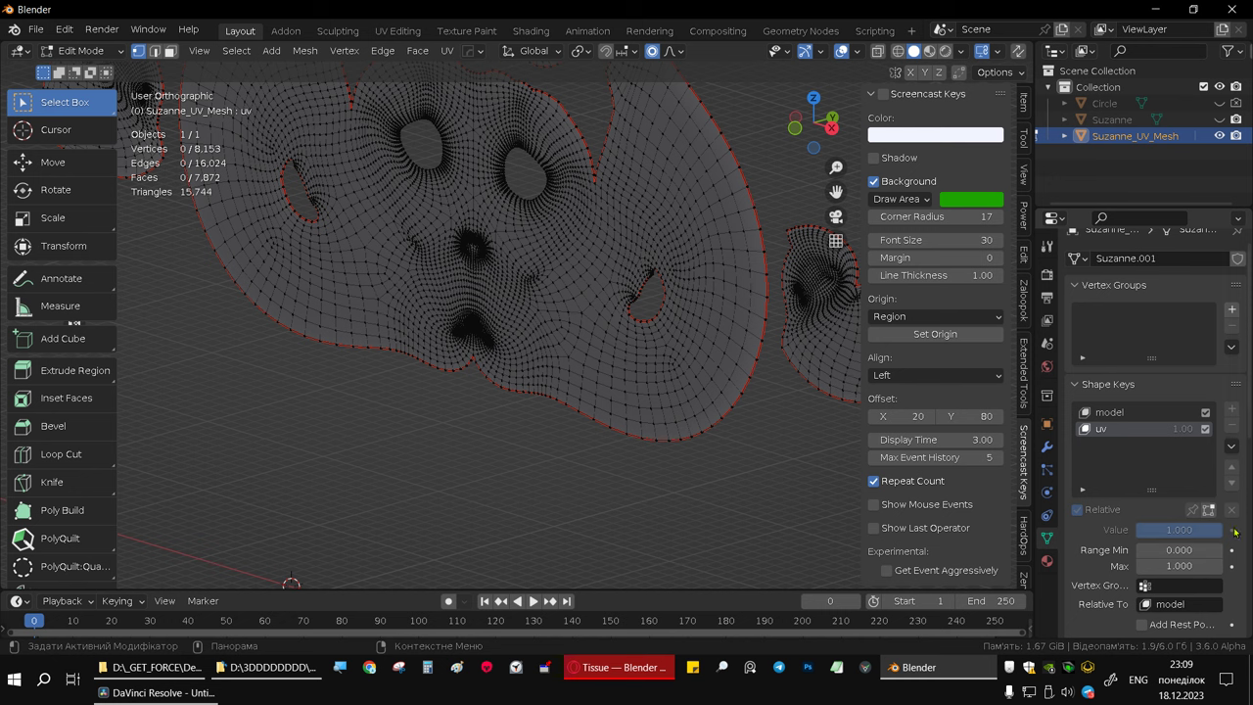
{"action": "left_click", "coordinate": [1219, 136]}
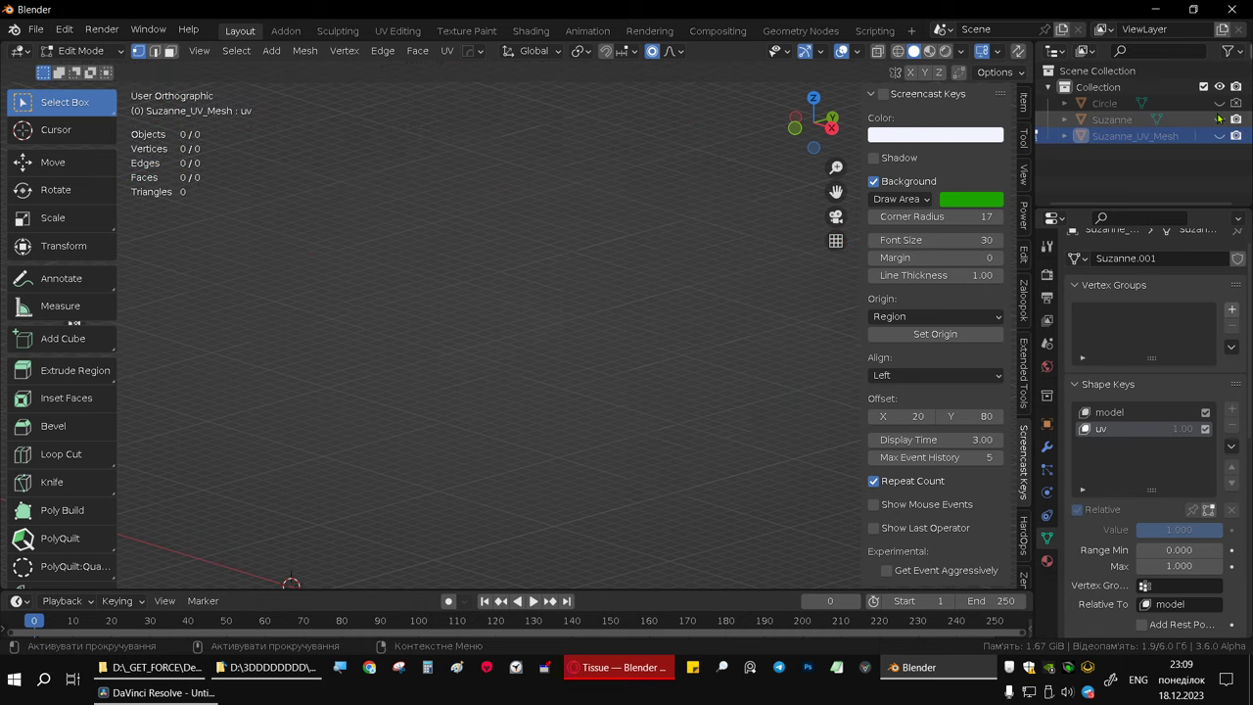
{"action": "left_click", "coordinate": [1219, 119]}
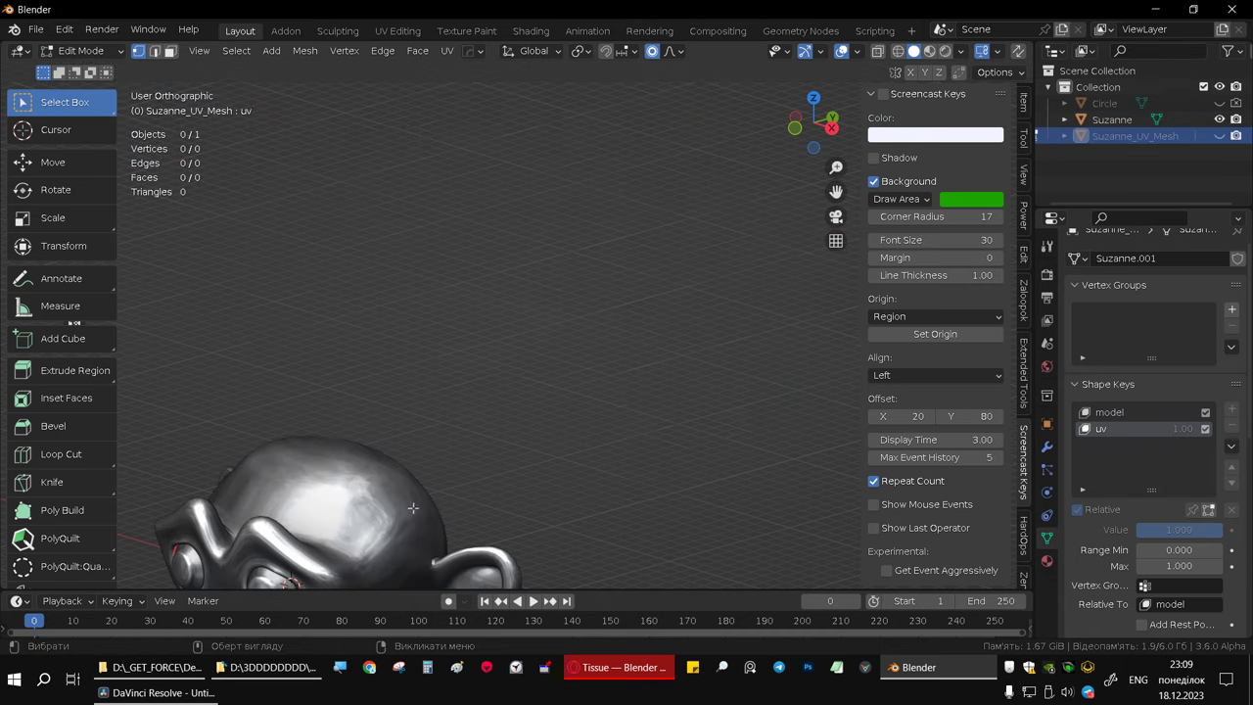
- Select Suzanne and inspect its mesh in Edit Mode from the front and top
{"action": "key", "text": "Tab"}
{"action": "left_click", "coordinate": [368, 519]}
{"action": "key", "text": "Tab"}
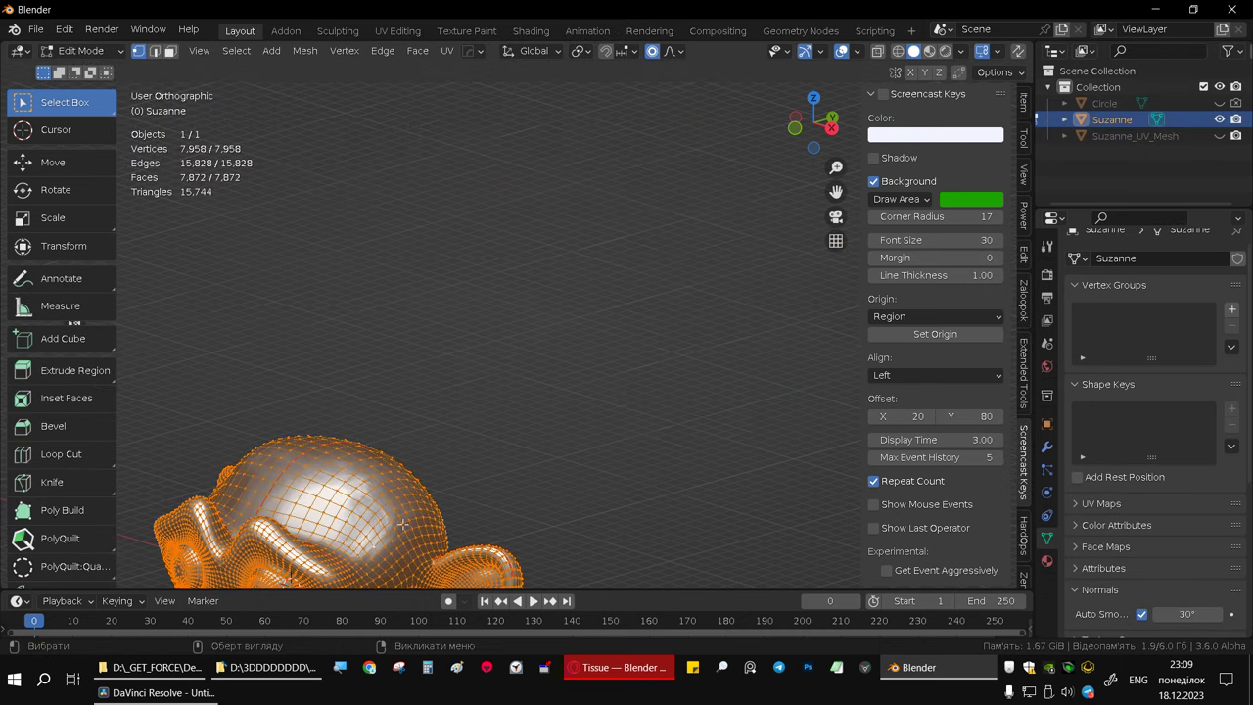
{"action": "mouse_move", "coordinate": [369, 517]}
{"action": "middle_mouse_down", "text": "shift"}
{"action": "mouse_move", "coordinate": [470, 335]}
{"action": "mouse_move", "coordinate": [539, 403]}
{"action": "middle_mouse_up", "text": "shift"}
{"action": "scroll", "coordinate": [470, 335], "scroll_direction": "up", "scroll_amount": 3}
{"action": "scroll", "coordinate": [470, 335], "scroll_direction": "up", "scroll_amount": 2}
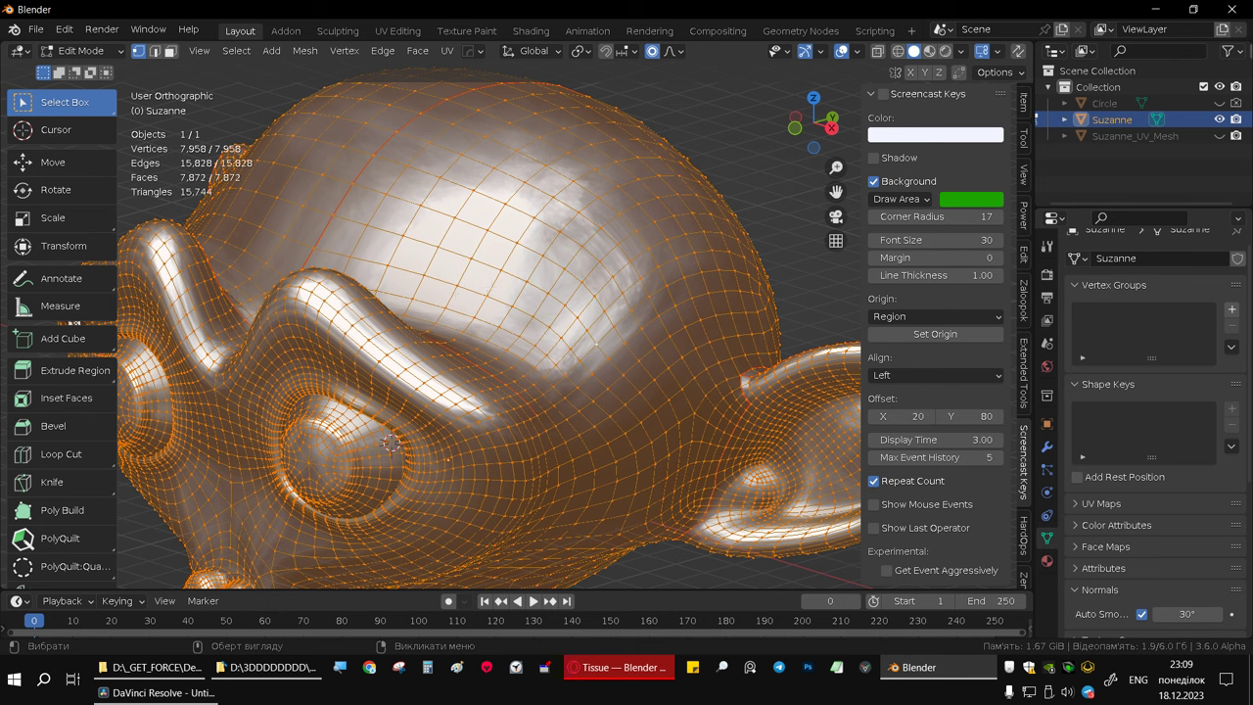
{"action": "scroll", "coordinate": [487, 267], "scroll_direction": "down", "scroll_amount": 4}
{"action": "mouse_move", "coordinate": [487, 267]}
{"action": "middle_mouse_down"}
{"action": "mouse_move", "coordinate": [467, 265]}
{"action": "mouse_move", "coordinate": [440, 340]}
{"action": "middle_mouse_up"}
{"action": "scroll", "coordinate": [439, 340], "scroll_direction": "up", "scroll_amount": 3}
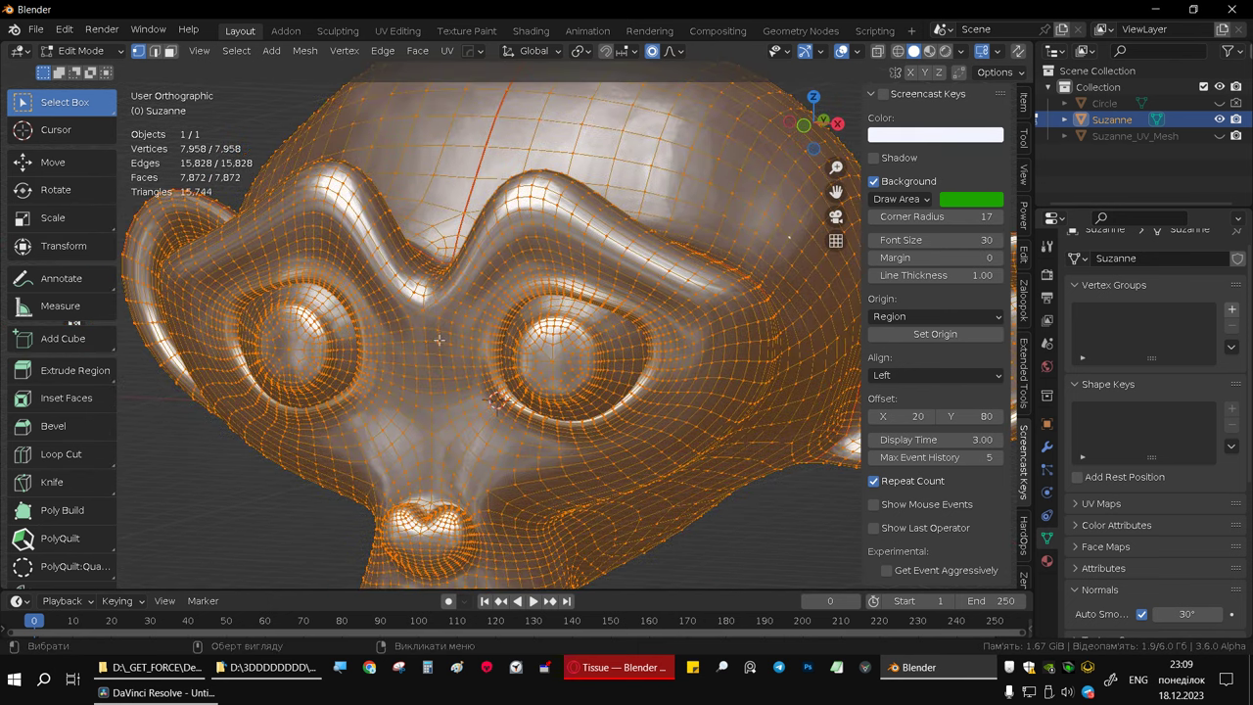
{"action": "mouse_move", "coordinate": [434, 334]}
{"action": "middle_mouse_down"}
{"action": "mouse_move", "coordinate": [487, 250]}
{"action": "mouse_move", "coordinate": [470, 293]}
{"action": "mouse_move", "coordinate": [580, 327]}
{"action": "middle_mouse_up"}
{"action": "scroll", "coordinate": [470, 293], "scroll_direction": "down", "scroll_amount": 3}
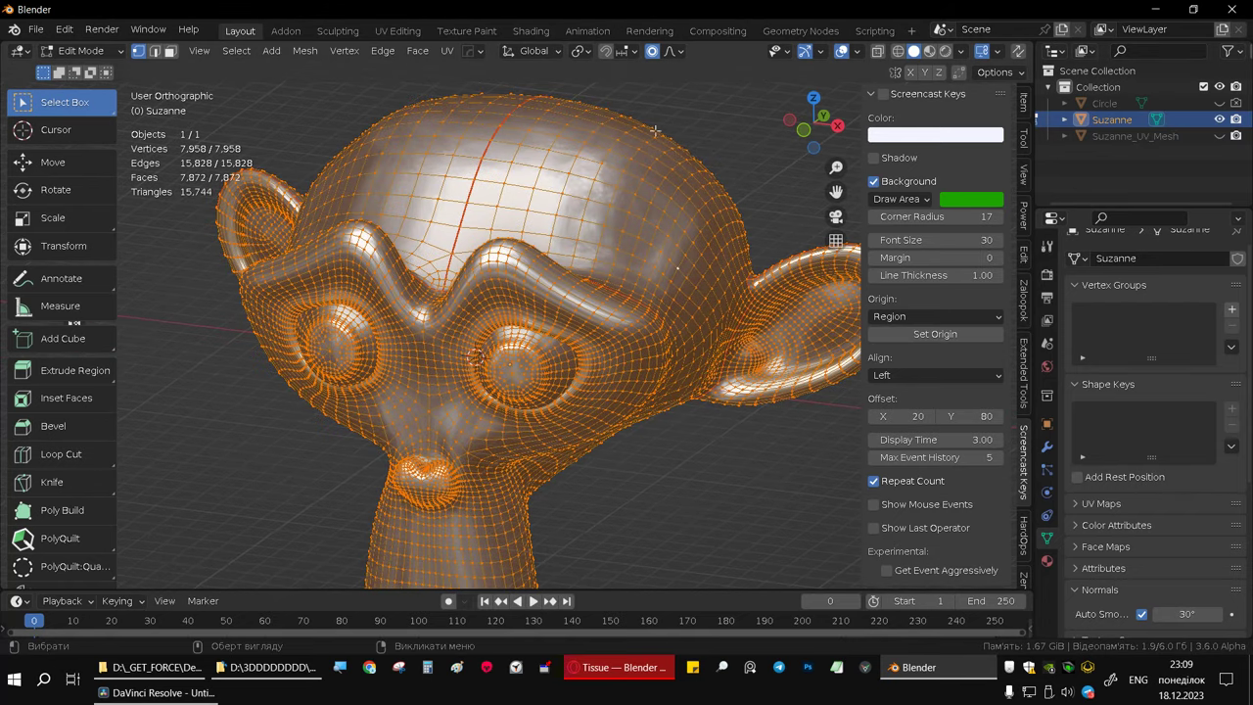
- Show Suzanne_UV_Mesh and the Circle tissue mesh, hide Suzanne, then return to the Tissue manual
{"action": "left_click", "coordinate": [1219, 136]}
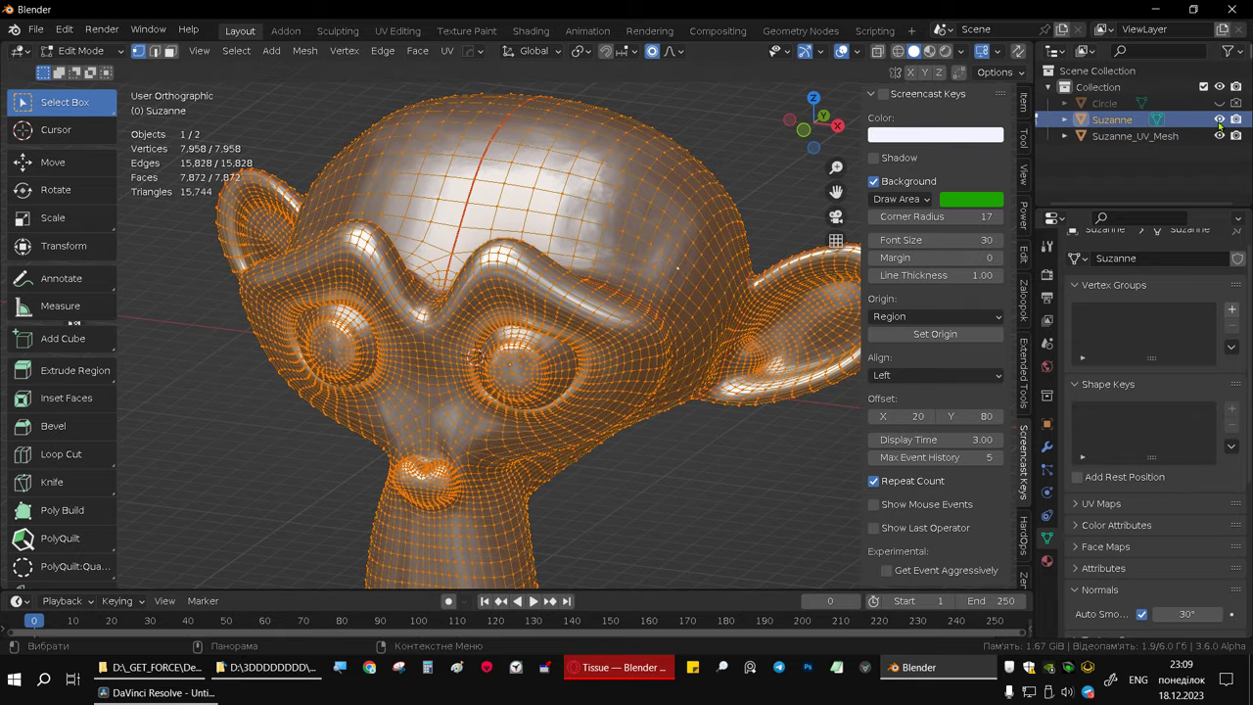
{"action": "left_click", "coordinate": [1219, 118]}
{"action": "left_click", "coordinate": [1219, 103]}
{"action": "mouse_move", "coordinate": [588, 342]}
{"action": "middle_mouse_down"}
{"action": "mouse_move", "coordinate": [627, 333]}
{"action": "mouse_move", "coordinate": [456, 333]}
{"action": "middle_mouse_up"}
{"action": "mouse_move", "coordinate": [532, 330]}
{"action": "middle_mouse_down"}
{"action": "mouse_move", "coordinate": [688, 238]}
{"action": "mouse_move", "coordinate": [548, 353]}
{"action": "mouse_move", "coordinate": [470, 375]}
{"action": "mouse_move", "coordinate": [74, 323]}
{"action": "mouse_move", "coordinate": [719, 540]}
{"action": "middle_mouse_up"}
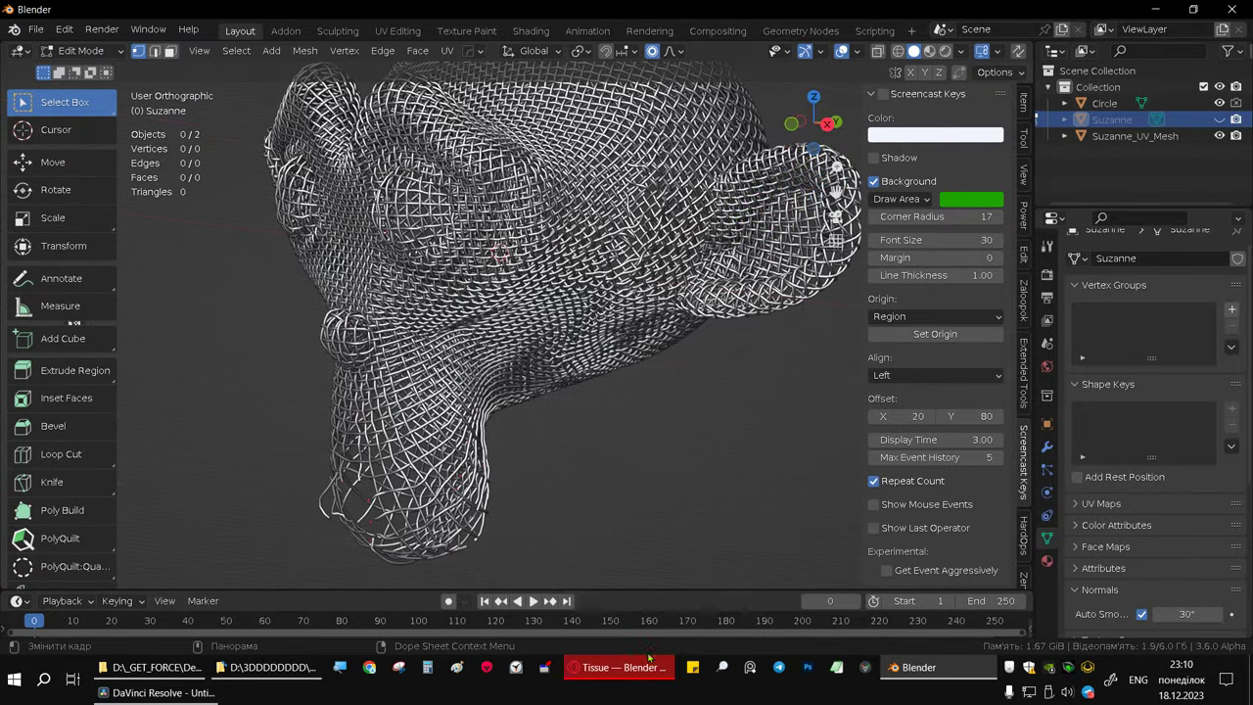
{"action": "left_click", "coordinate": [624, 668]}
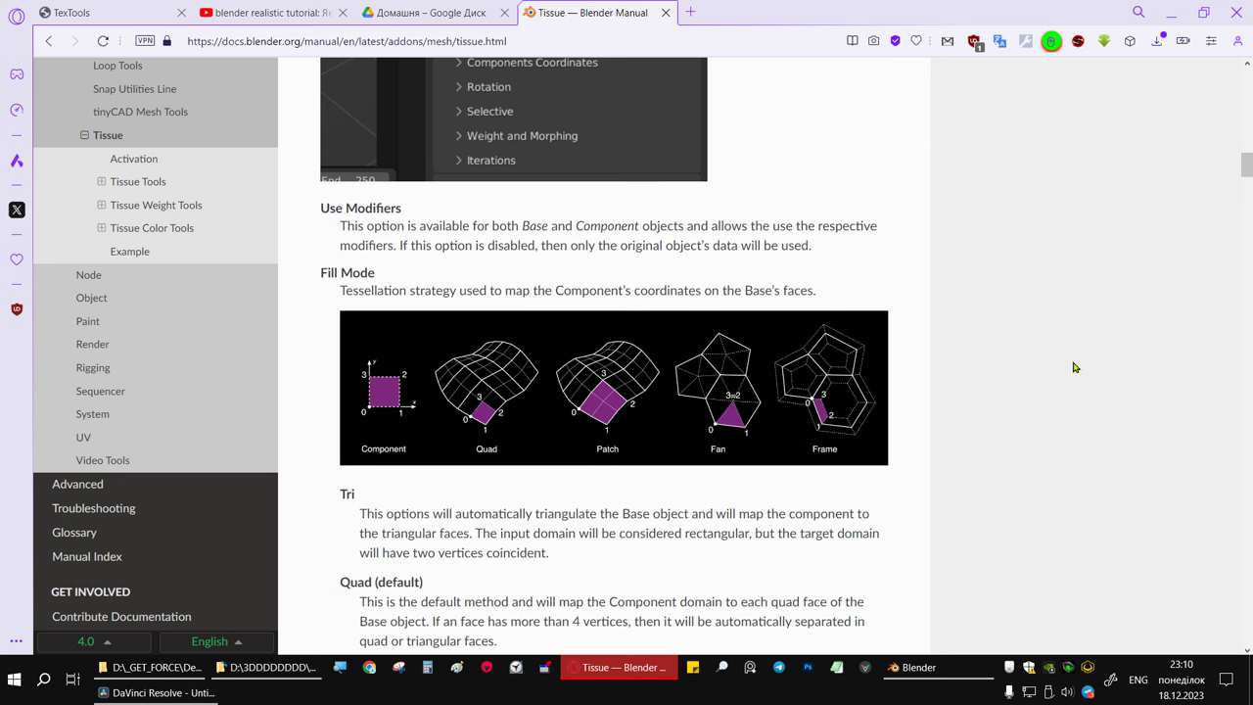
- Find and select the UV to Mesh heading in the Tissue manual, then return to Blender
{"action": "left_click_drag", "start_coordinate": [1246, 167], "coordinate": [1247, 376]}
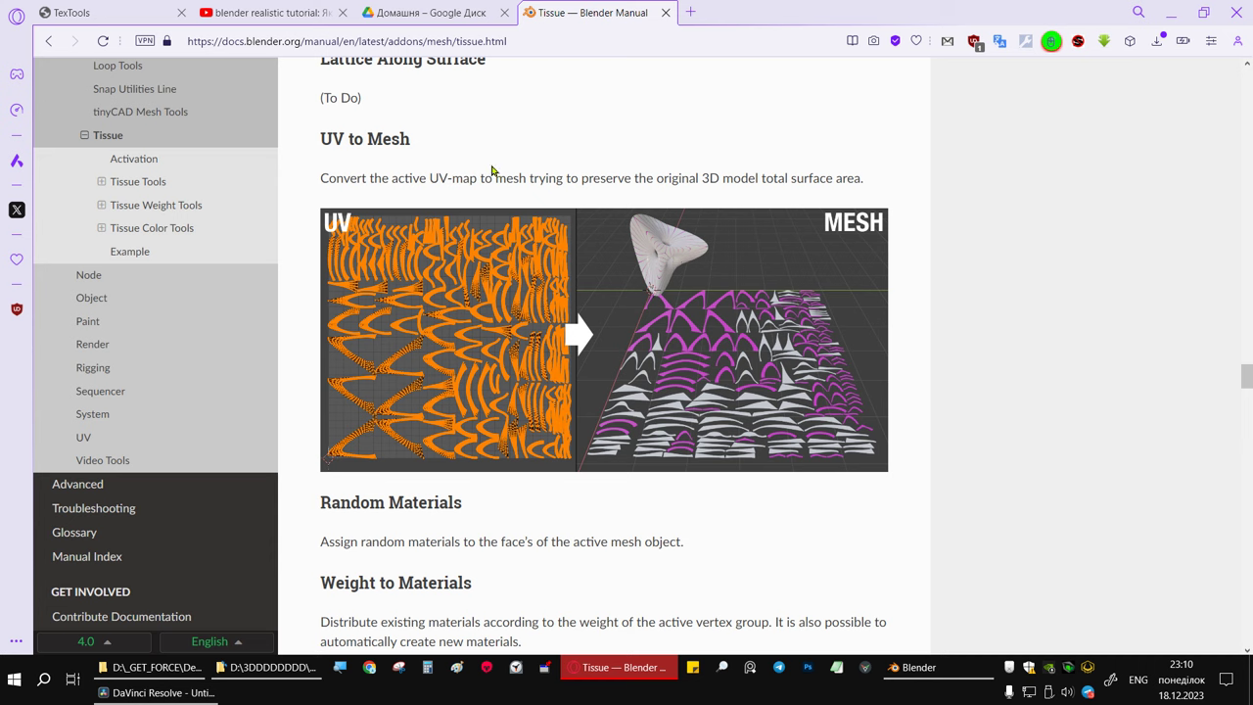
{"action": "left_click_drag", "start_coordinate": [312, 132], "coordinate": [439, 176]}
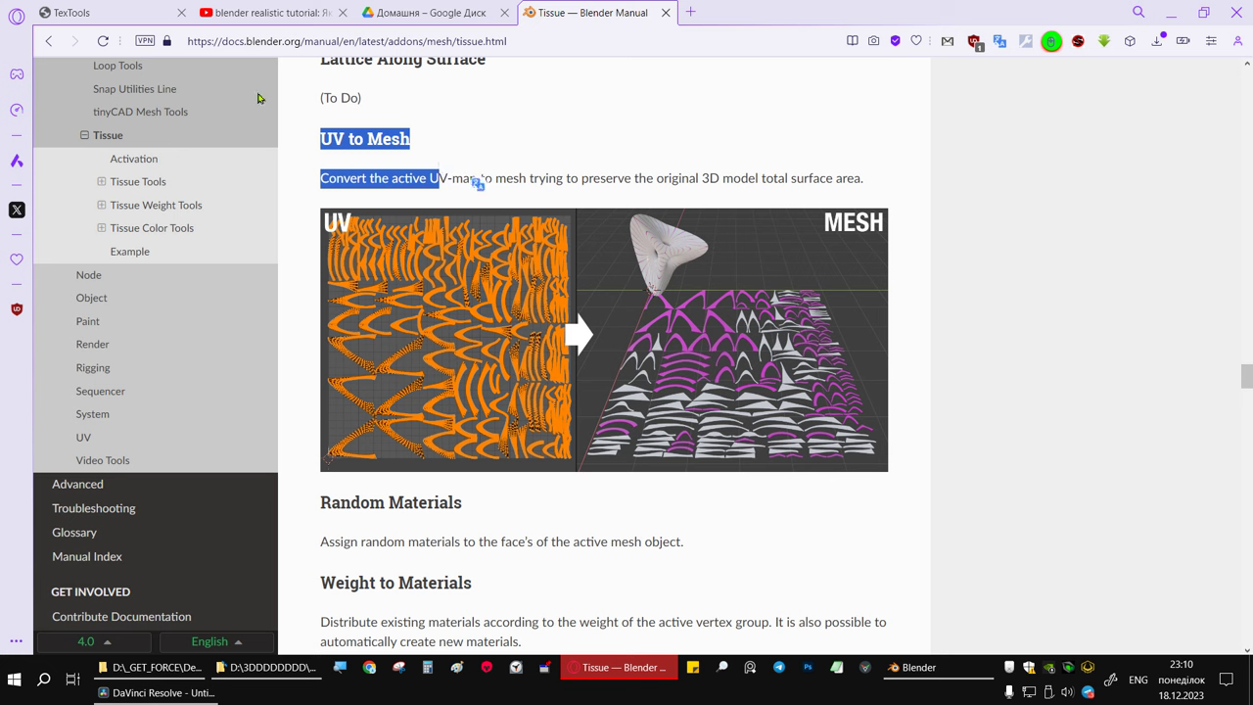
{"action": "mouse_move", "coordinate": [913, 667]}
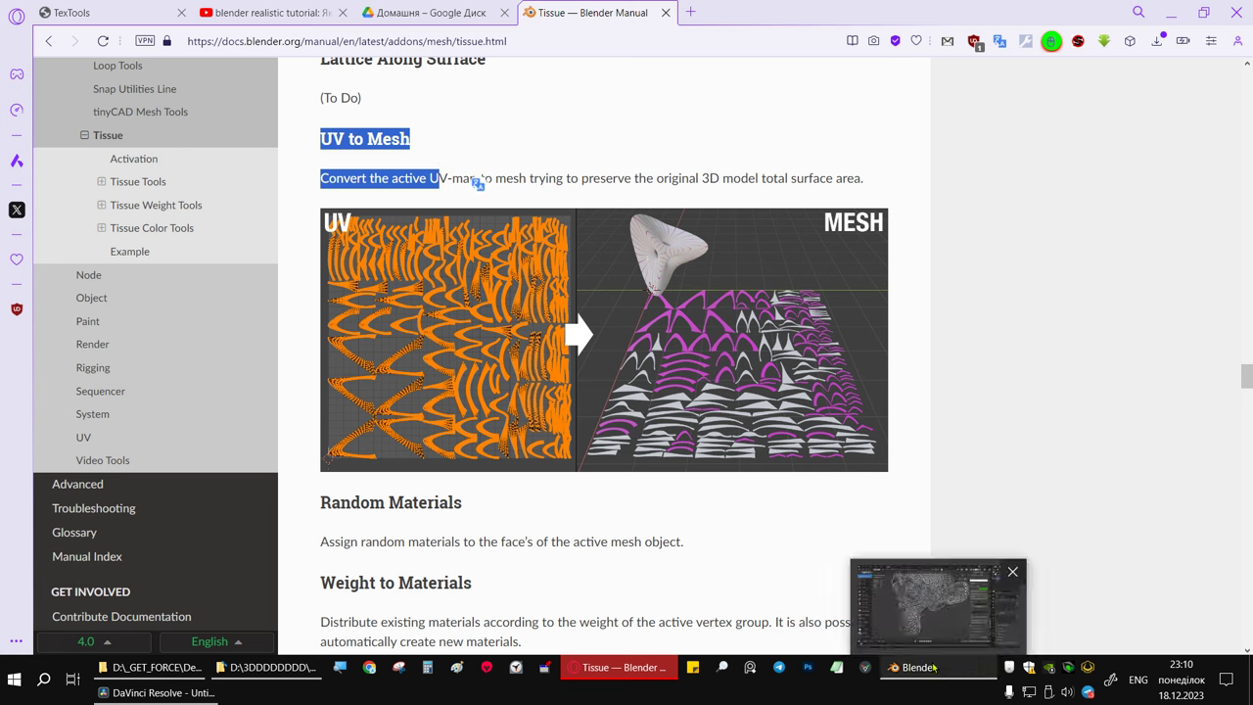
{"action": "left_click", "coordinate": [933, 667]}
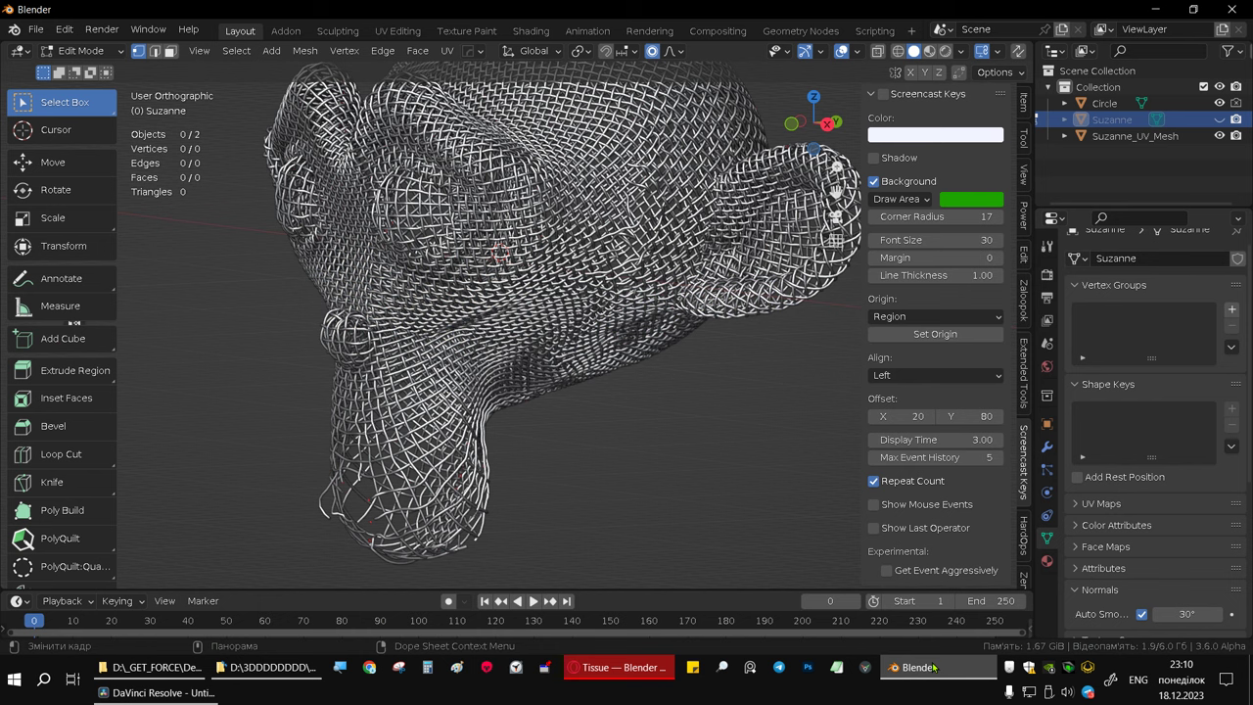
- Hide the Circle, show Suzanne beside Suzanne_UV_Mesh, and switch to Object Mode
{"action": "left_click", "coordinate": [1219, 120]}
{"action": "left_click", "coordinate": [1219, 119]}
{"action": "left_click", "coordinate": [1219, 119]}
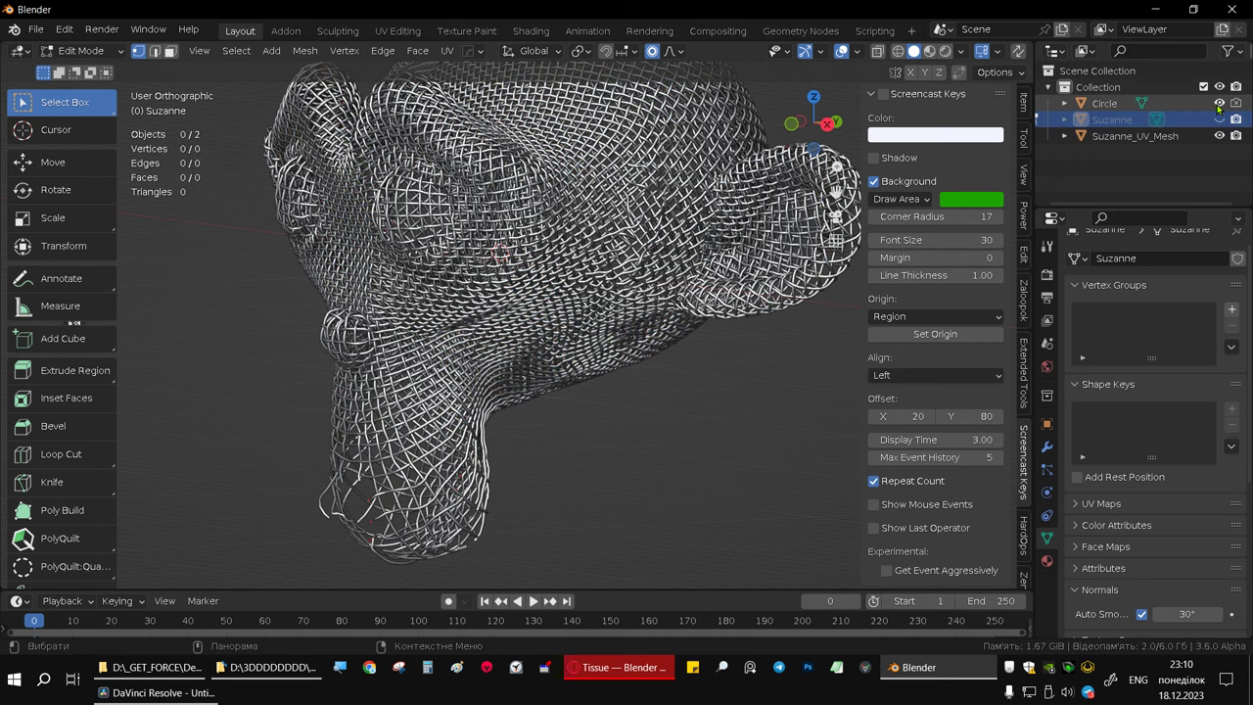
{"action": "left_click", "coordinate": [1219, 102]}
{"action": "left_click", "coordinate": [1219, 136]}
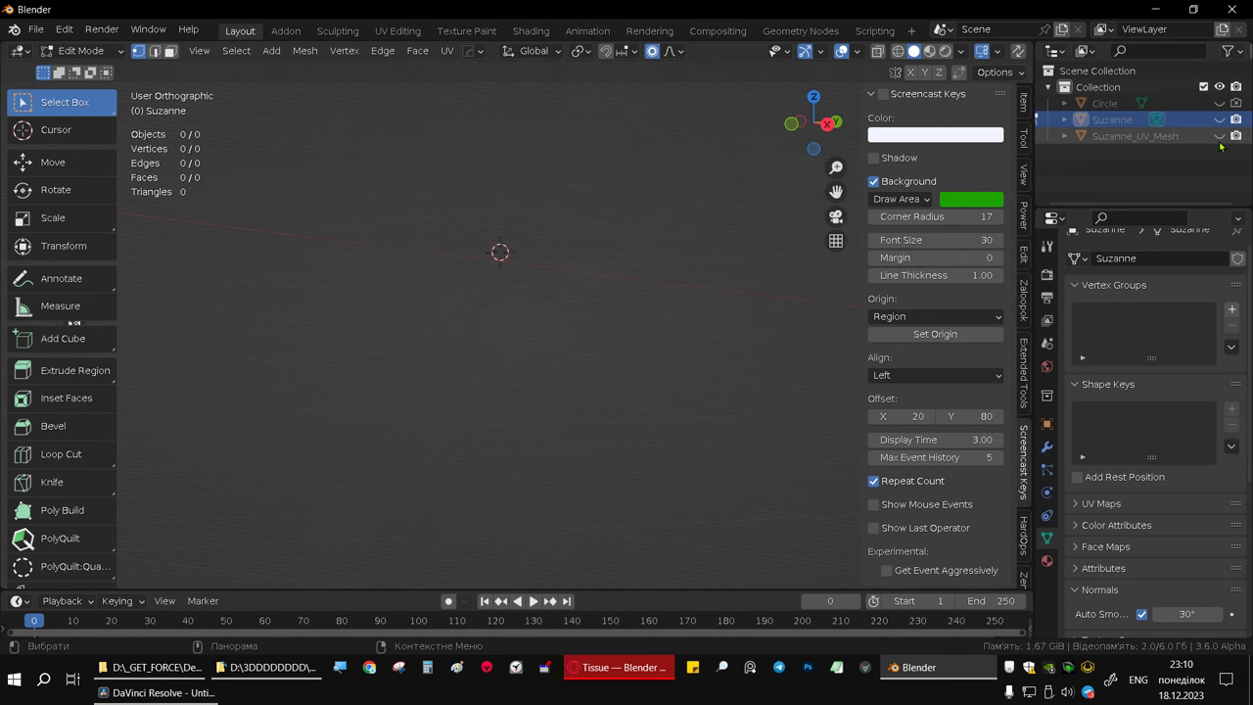
{"action": "left_click", "coordinate": [1219, 136]}
{"action": "left_click", "coordinate": [1220, 119]}
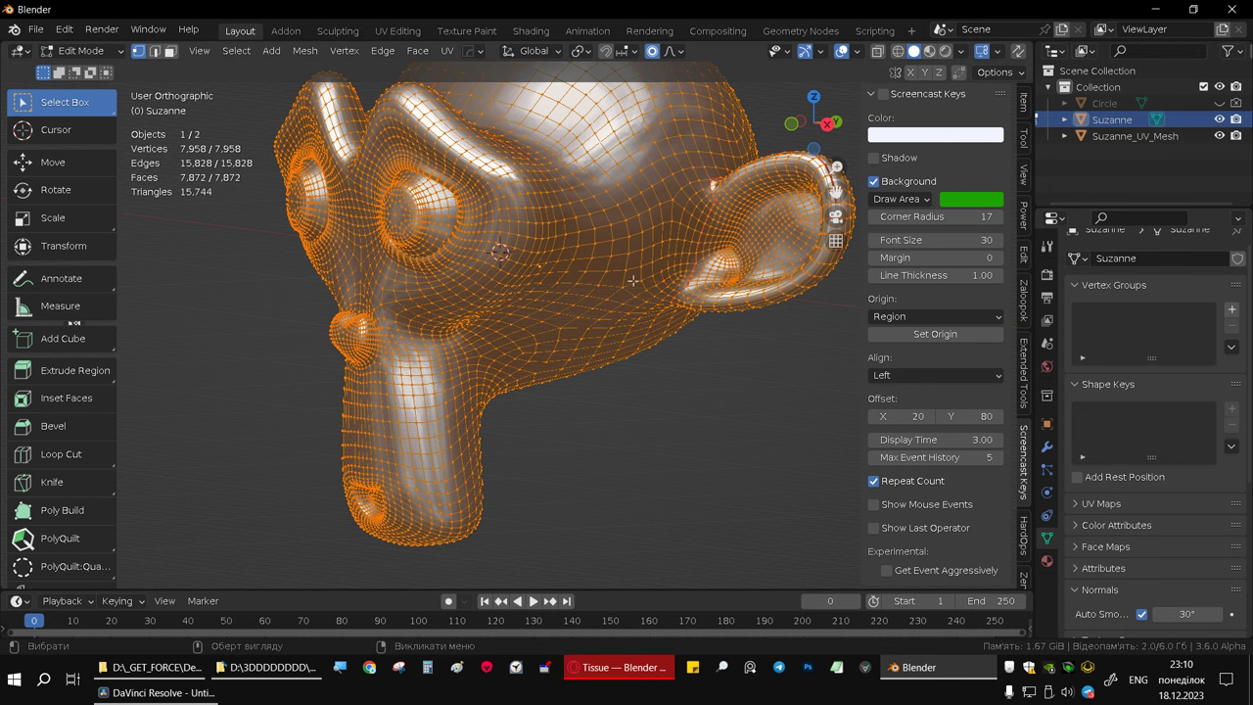
{"action": "key", "text": "Tab"}
{"action": "middle_click_drag", "start_coordinate": [668, 154], "coordinate": [654, 183]}
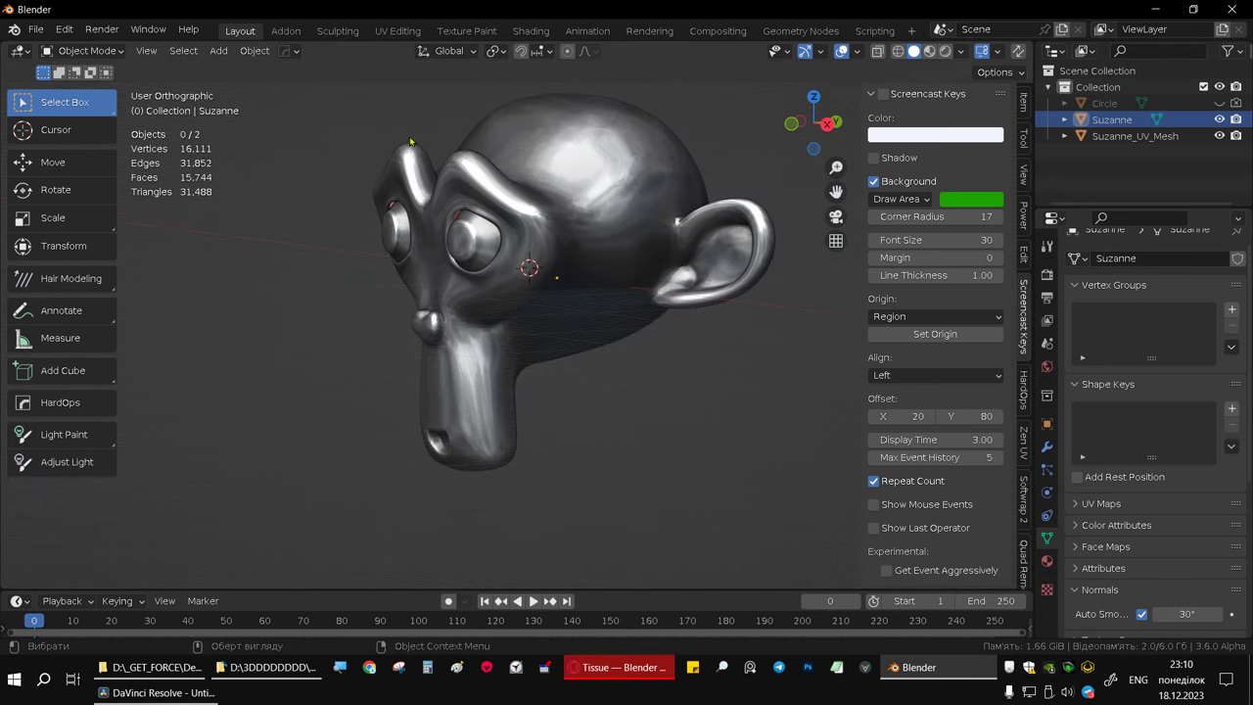
- In UV Editing, browse the TexTools sidebar's UV Layout, Baking and Color ID panels
{"action": "left_click", "coordinate": [387, 30]}
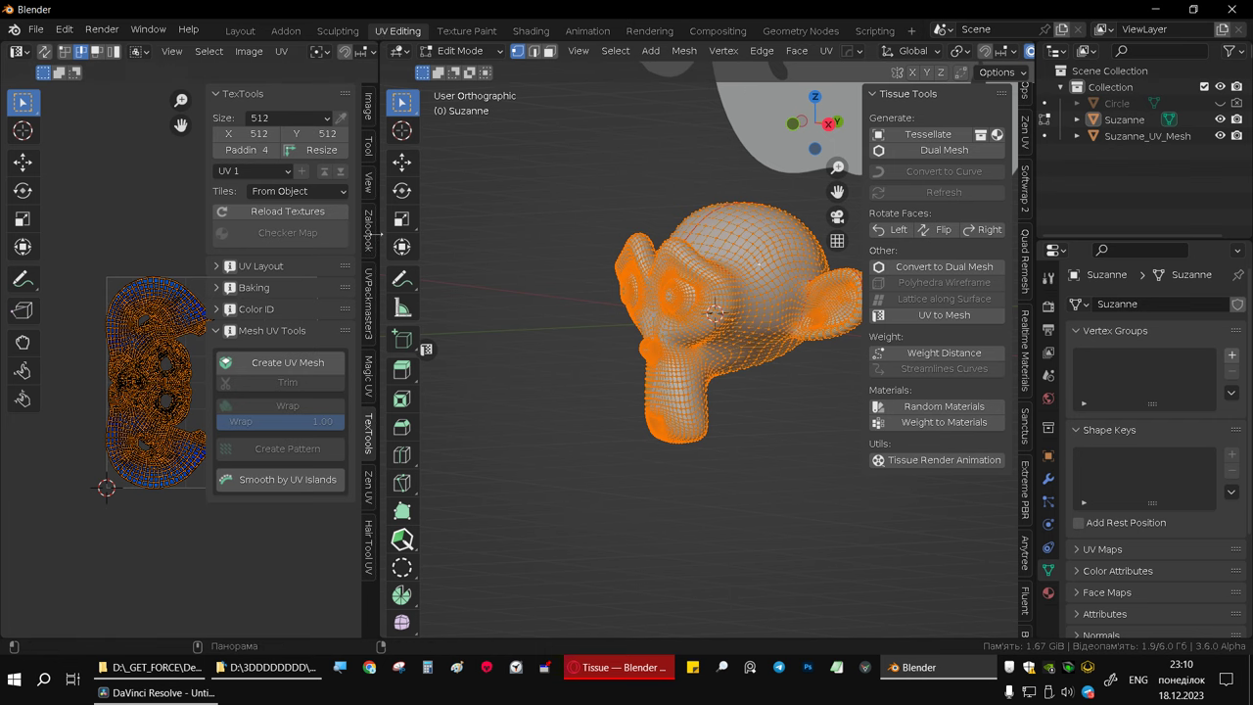
{"action": "left_click_drag", "start_coordinate": [377, 232], "coordinate": [615, 225]}
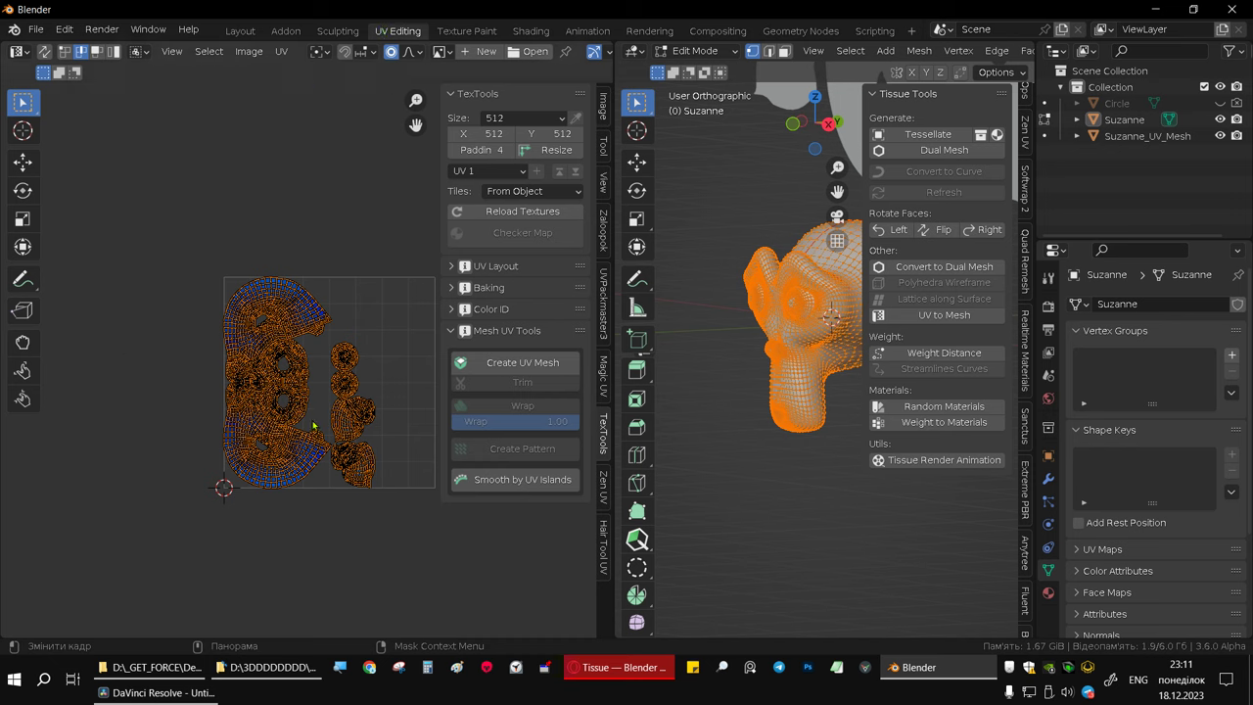
{"action": "left_click", "coordinate": [606, 554]}
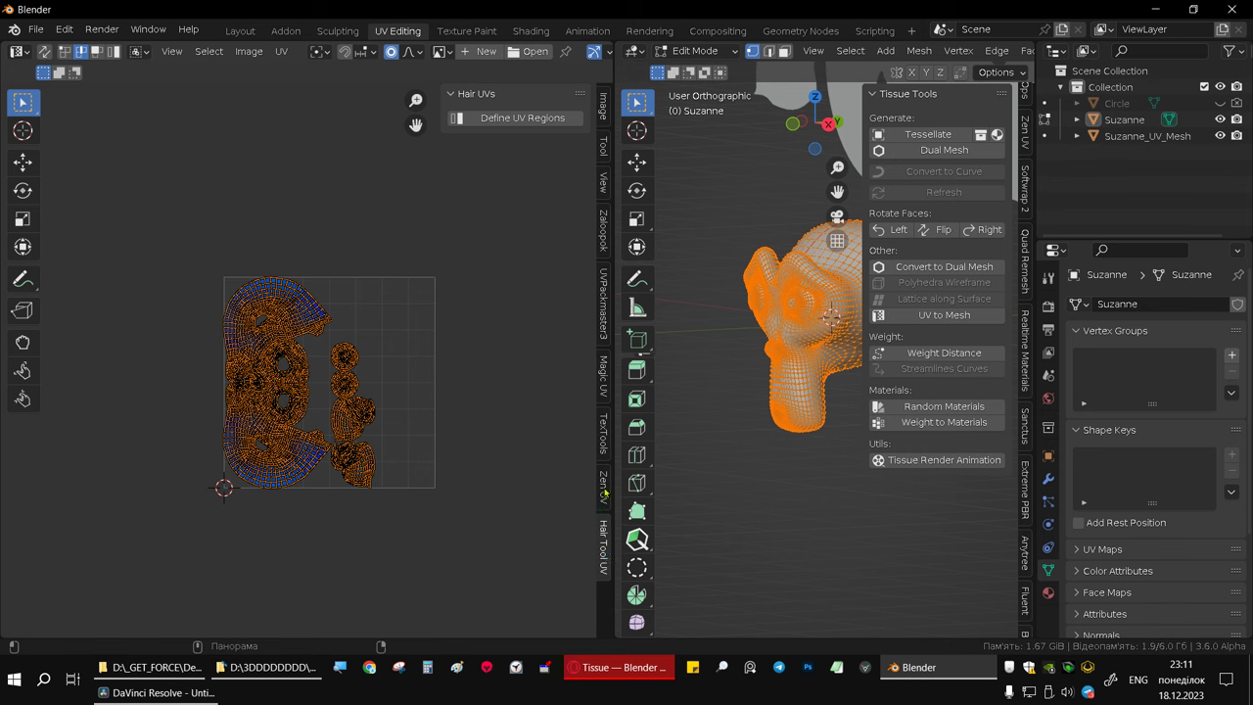
{"action": "left_click", "coordinate": [604, 432]}
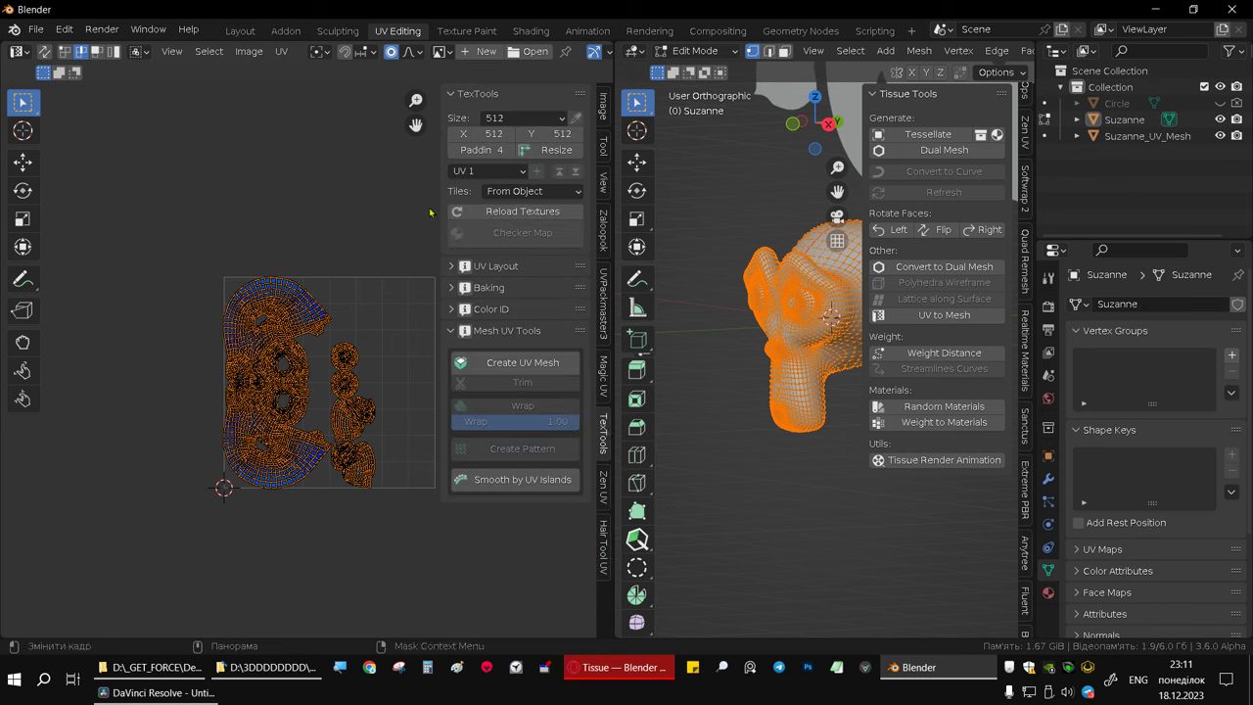
{"action": "left_click", "coordinate": [485, 269]}
{"action": "left_click", "coordinate": [484, 270]}
{"action": "left_click", "coordinate": [488, 287]}
{"action": "left_click", "coordinate": [487, 287]}
{"action": "left_click", "coordinate": [488, 310]}
{"action": "left_click", "coordinate": [488, 310]}
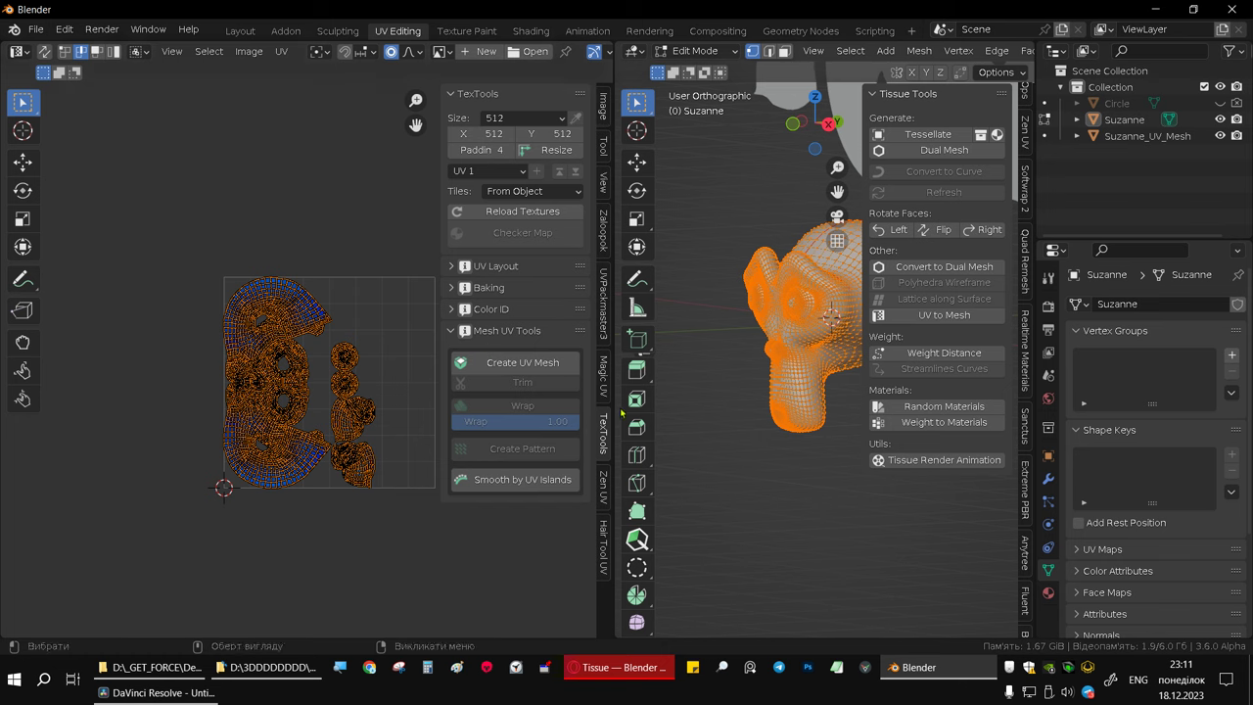
- Widen the 3D viewport, hide the Tissue Tools sidebar, and view Suzanne from a new angle
{"action": "left_click_drag", "start_coordinate": [614, 402], "coordinate": [468, 402]}
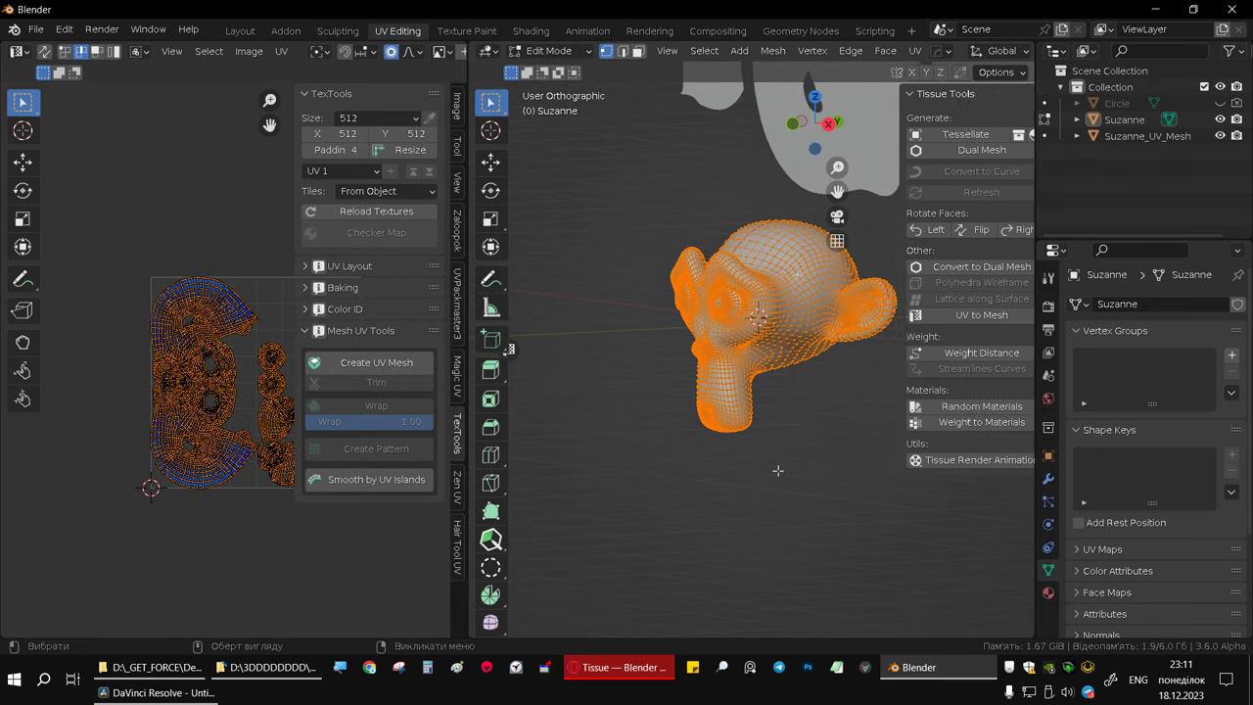
{"action": "key", "text": "n"}
{"action": "scroll", "coordinate": [800, 431], "scroll_direction": "down", "scroll_amount": 4}
{"action": "scroll", "coordinate": [786, 400], "scroll_direction": "down", "scroll_amount": 2}
{"action": "mouse_move", "coordinate": [773, 417]}
{"action": "middle_mouse_down"}
{"action": "mouse_move", "coordinate": [791, 431]}
{"action": "mouse_move", "coordinate": [741, 442]}
{"action": "middle_mouse_up"}
{"action": "scroll", "coordinate": [741, 442], "scroll_direction": "up", "scroll_amount": 3}
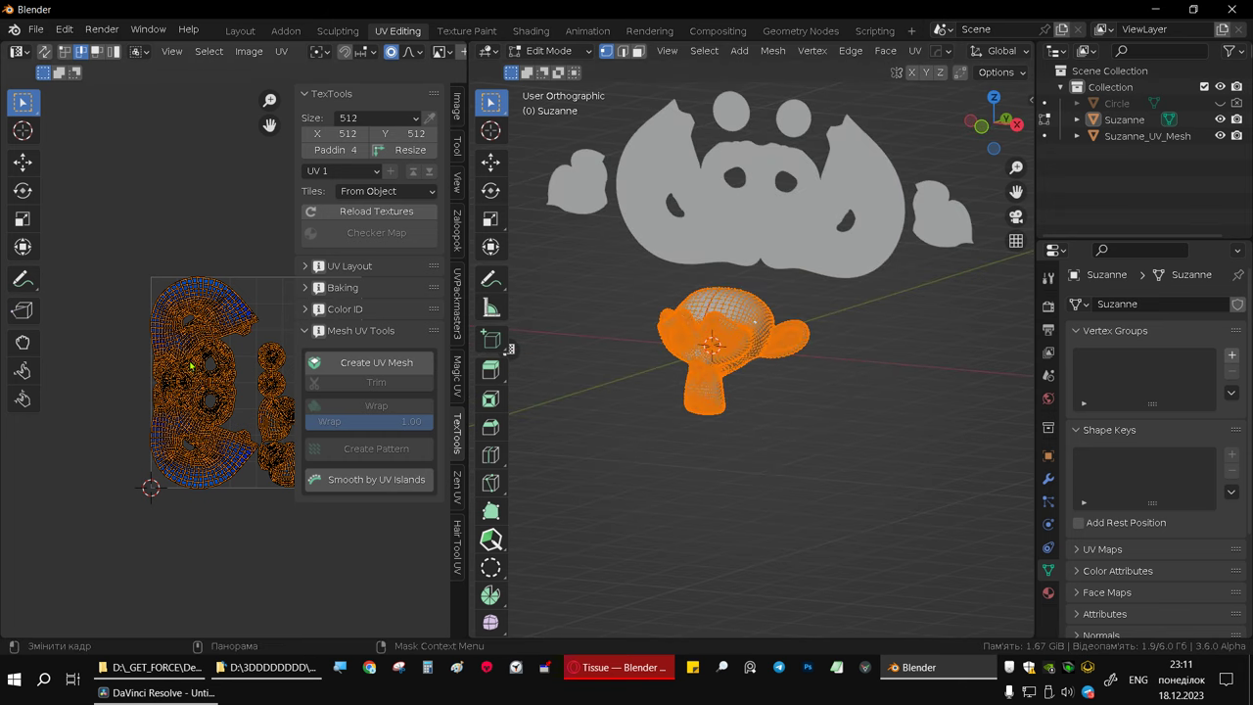
- Deselect Suzanne's UVs, return to Object Mode, hide the Suzanne head and select Suzanne_UV_Mesh
{"action": "key", "text": "alt+a"}
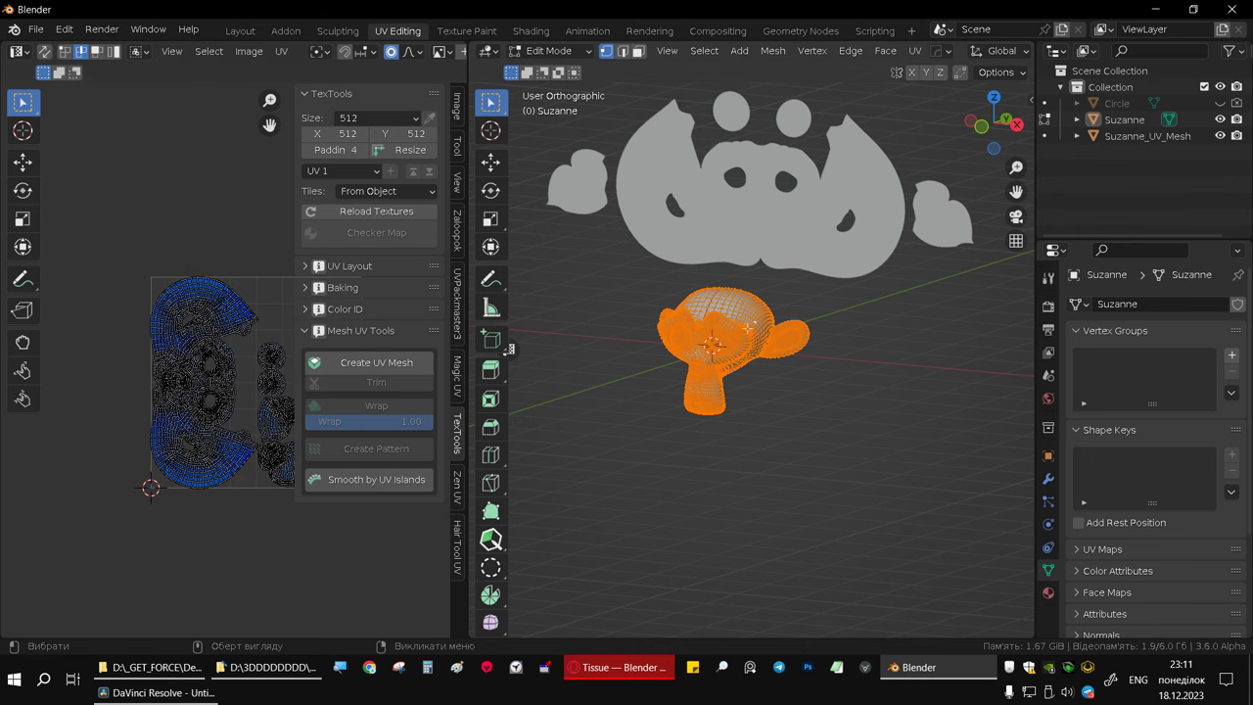
{"action": "key", "text": "Tab"}
{"action": "left_click", "coordinate": [805, 251]}
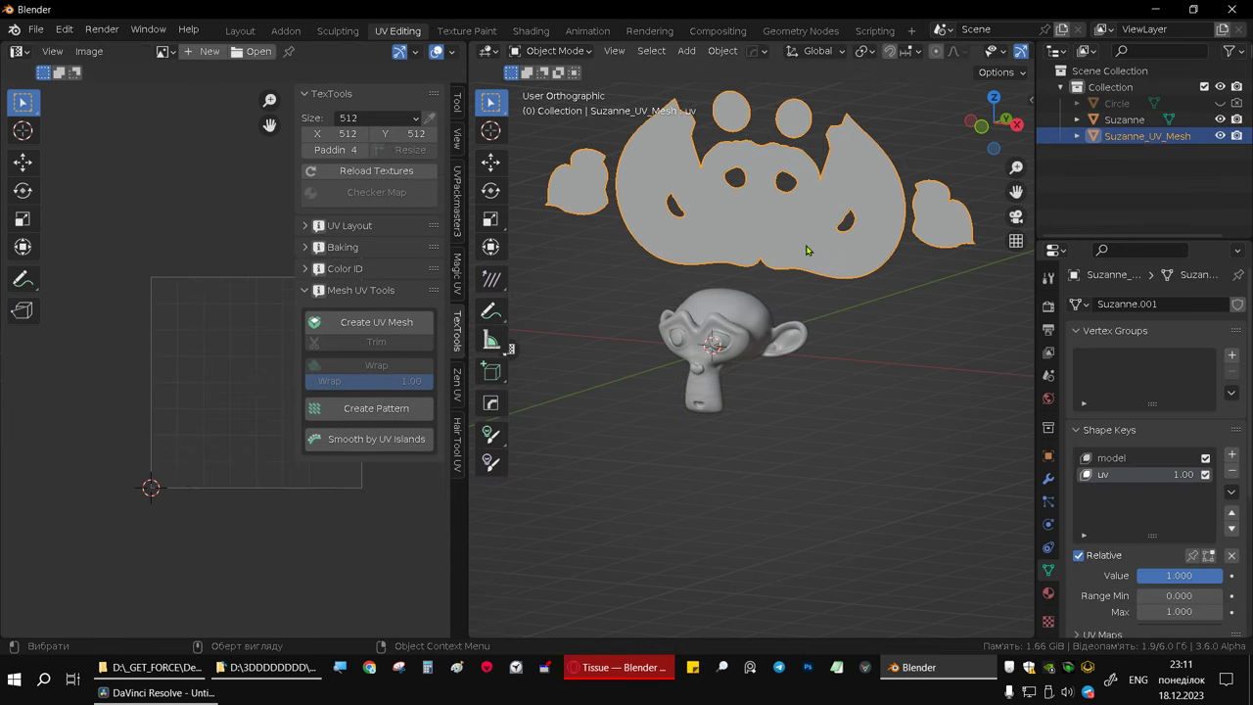
{"action": "middle_click_drag", "start_coordinate": [889, 269], "coordinate": [764, 338]}
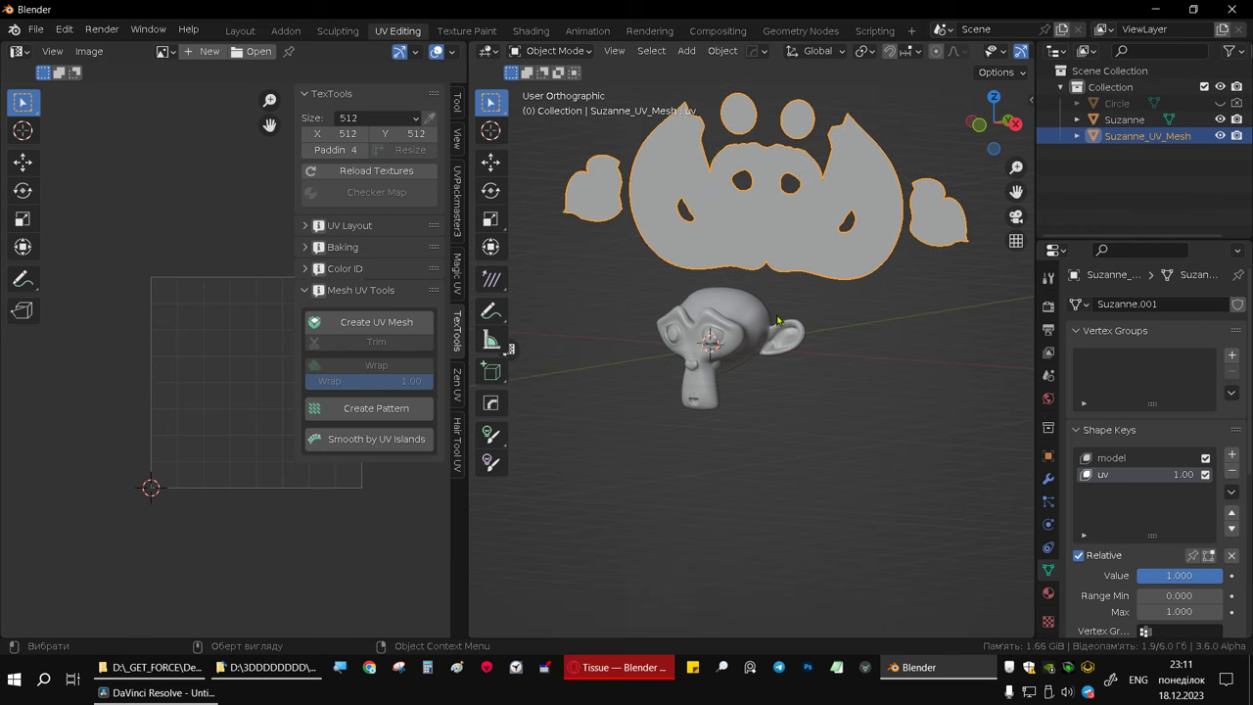
{"action": "left_click", "coordinate": [761, 342]}
{"action": "key", "text": "h"}
{"action": "left_click", "coordinate": [784, 244]}
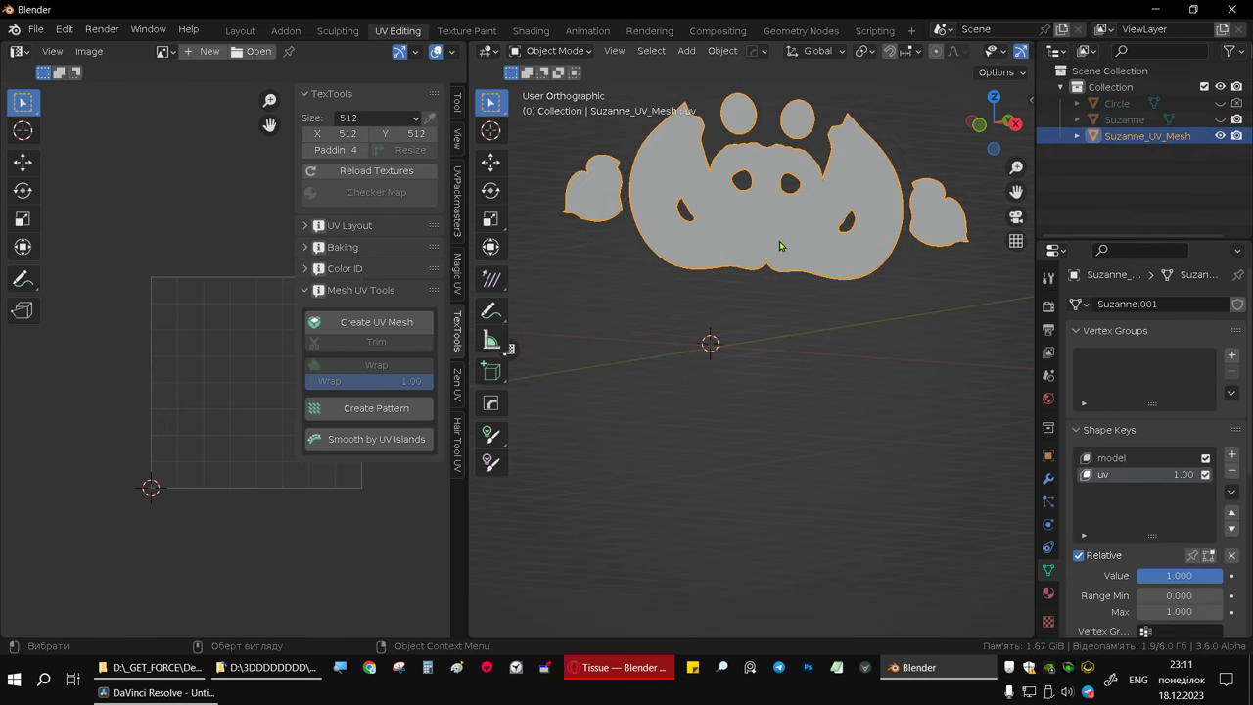
- In front orthographic view, scrub the uv shape key and leave it at 0.619
{"action": "middle_click_drag", "start_coordinate": [782, 246], "coordinate": [810, 238], "text": "alt"}
{"action": "scroll", "coordinate": [810, 238], "scroll_direction": "down", "scroll_amount": 2}
{"action": "scroll", "coordinate": [881, 372], "scroll_direction": "down", "scroll_amount": 1}
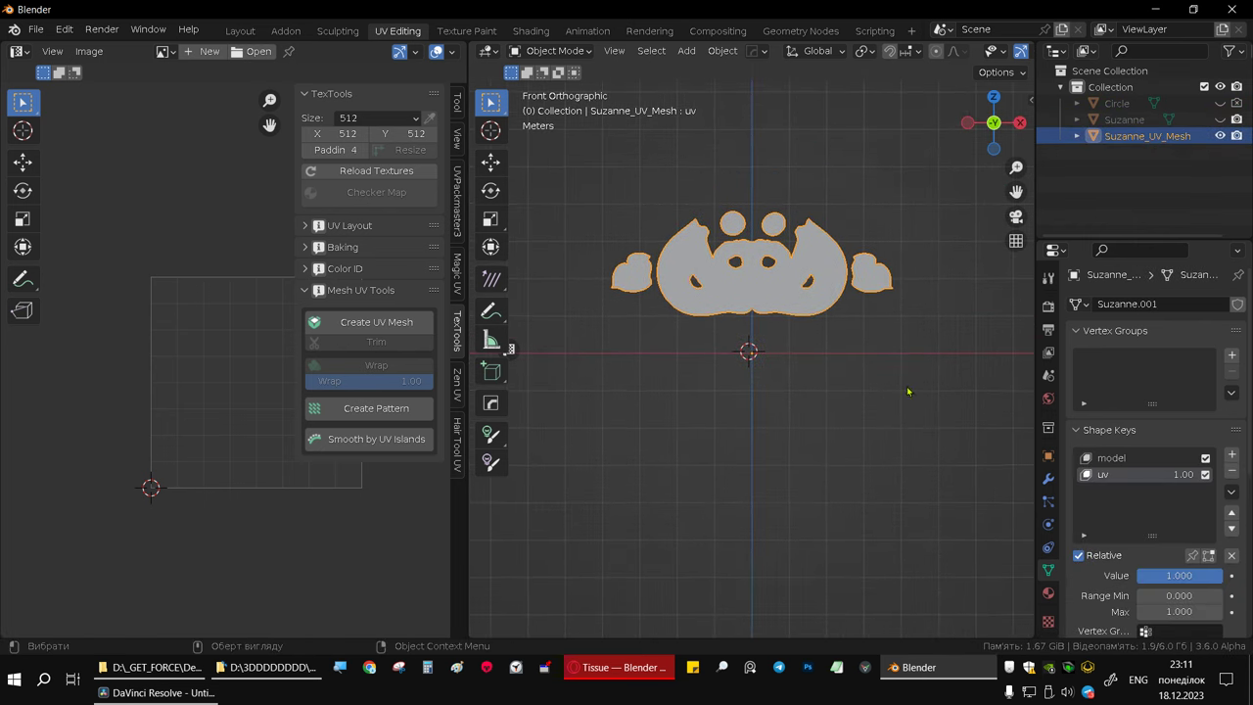
{"action": "left_click_drag", "start_coordinate": [1179, 576], "coordinate": [1161, 510]}
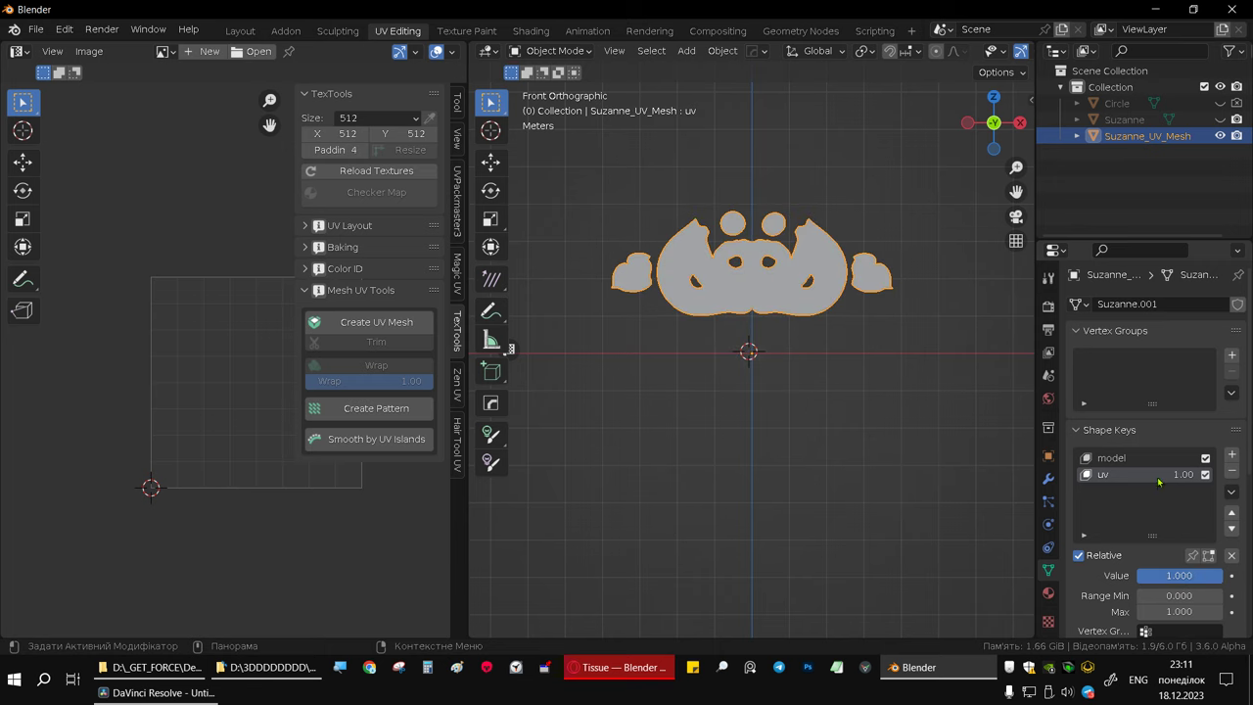
{"action": "left_click_drag", "start_coordinate": [1205, 576], "coordinate": [1145, 576]}
- Preview the morph again, then drag the uv shape key fully to 1.000 for the flat layout
{"action": "scroll", "coordinate": [750, 392], "scroll_direction": "up", "scroll_amount": 3}
{"action": "scroll", "coordinate": [816, 428], "scroll_direction": "down", "scroll_amount": 3}
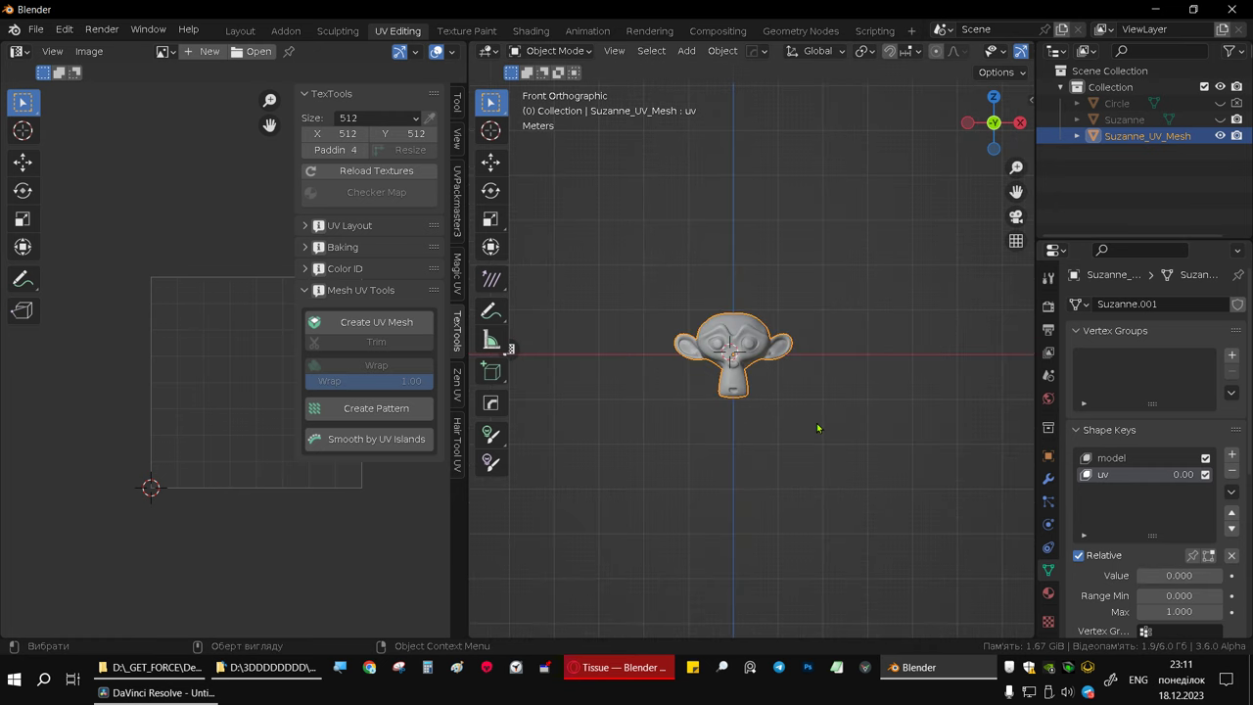
{"action": "scroll", "coordinate": [730, 380], "scroll_direction": "up", "scroll_amount": 1}
{"action": "scroll", "coordinate": [731, 380], "scroll_direction": "up", "scroll_amount": 3}
{"action": "scroll", "coordinate": [730, 380], "scroll_direction": "up", "scroll_amount": 1}
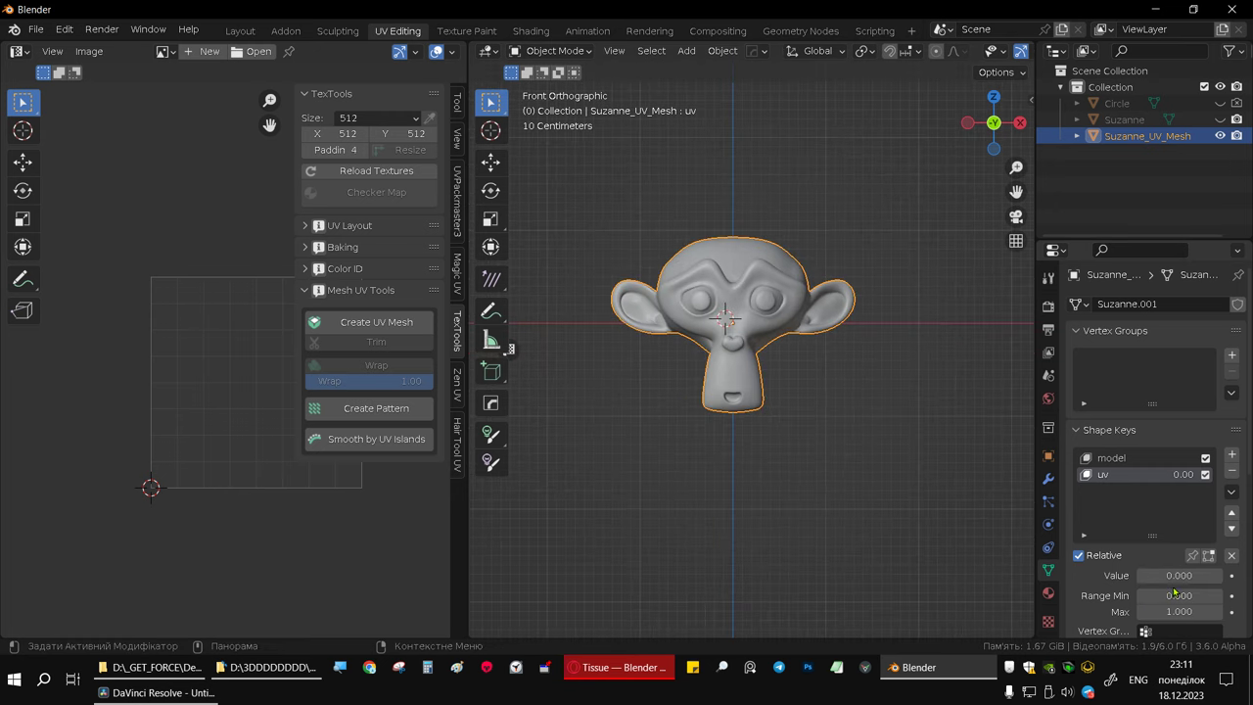
{"action": "left_click_drag", "start_coordinate": [1178, 581], "coordinate": [1165, 582]}
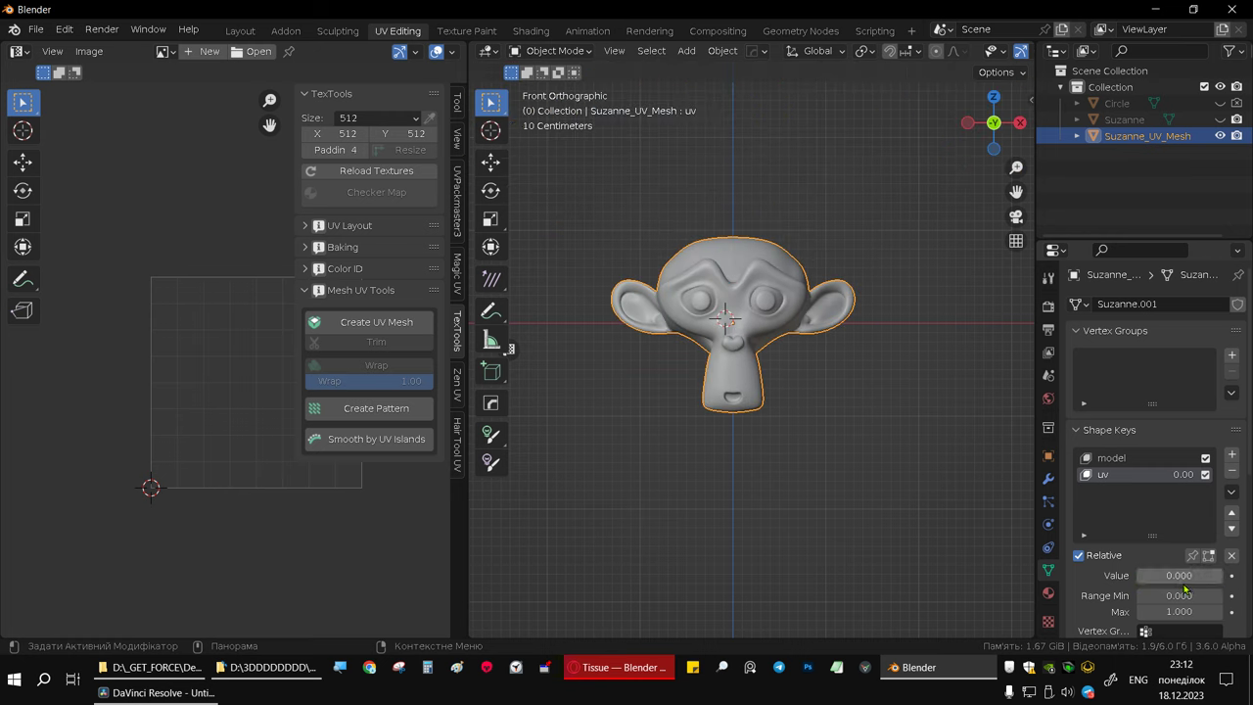
{"action": "left_click_drag", "start_coordinate": [1183, 585], "coordinate": [1197, 584]}
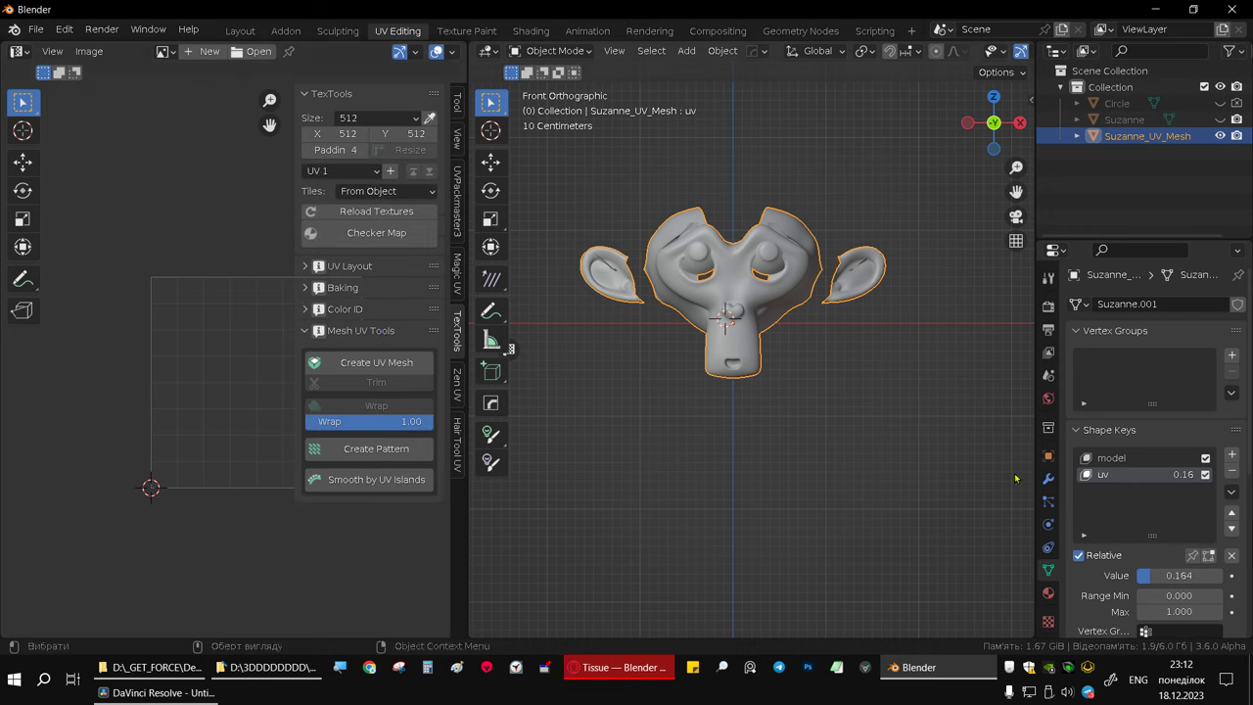
{"action": "left_click_drag", "start_coordinate": [1165, 575], "coordinate": [1224, 575]}
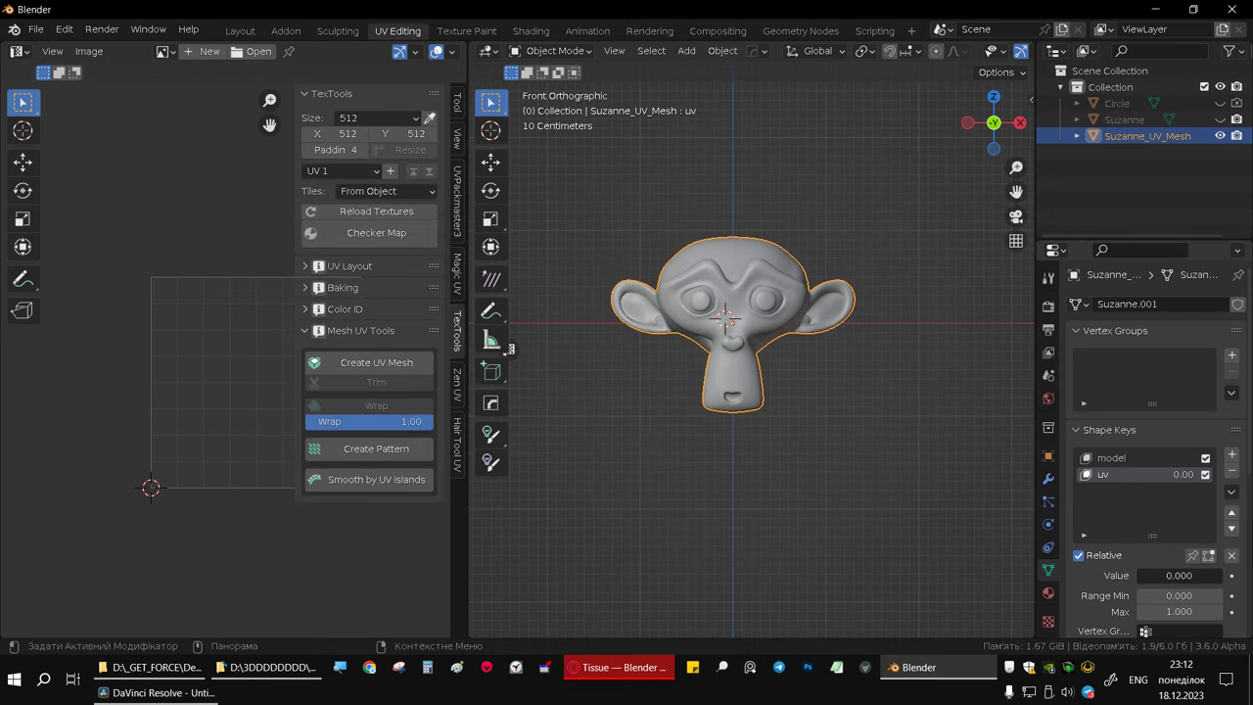
- Unhide the Suzanne head, hide Suzanne_UV_Mesh, and put Suzanne into Edit Mode
{"action": "left_click", "coordinate": [1220, 119]}
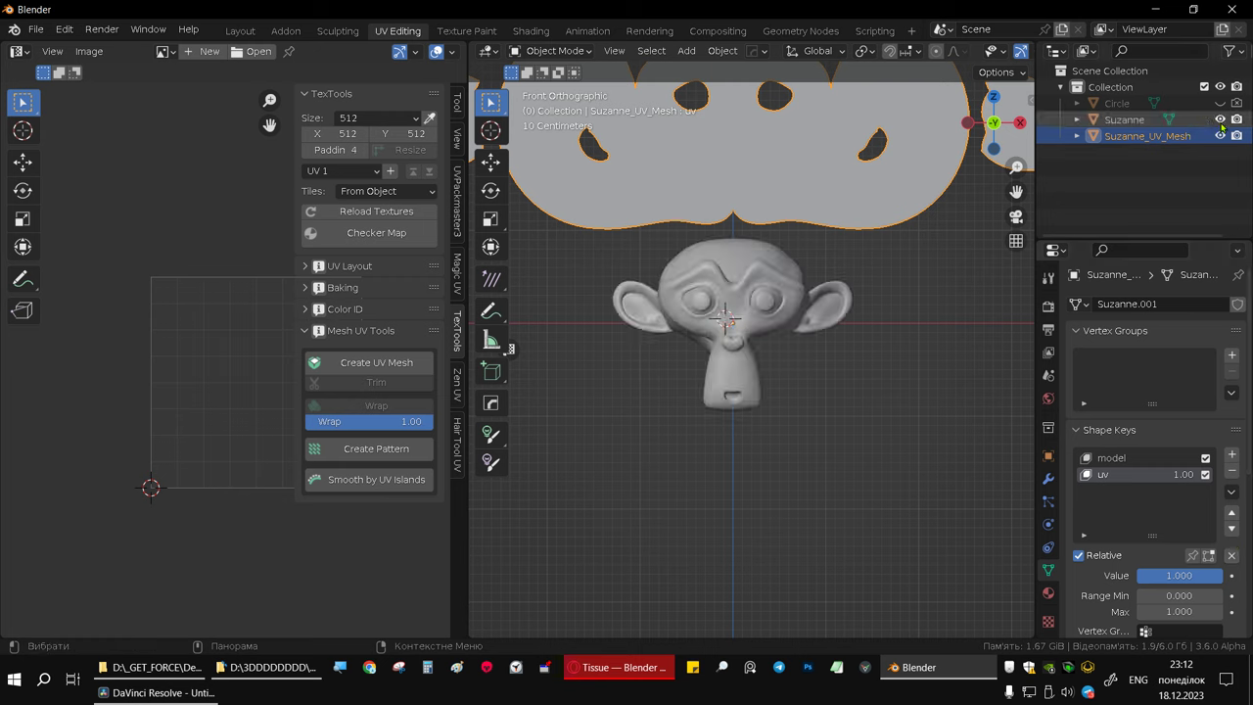
{"action": "left_click", "coordinate": [1220, 136]}
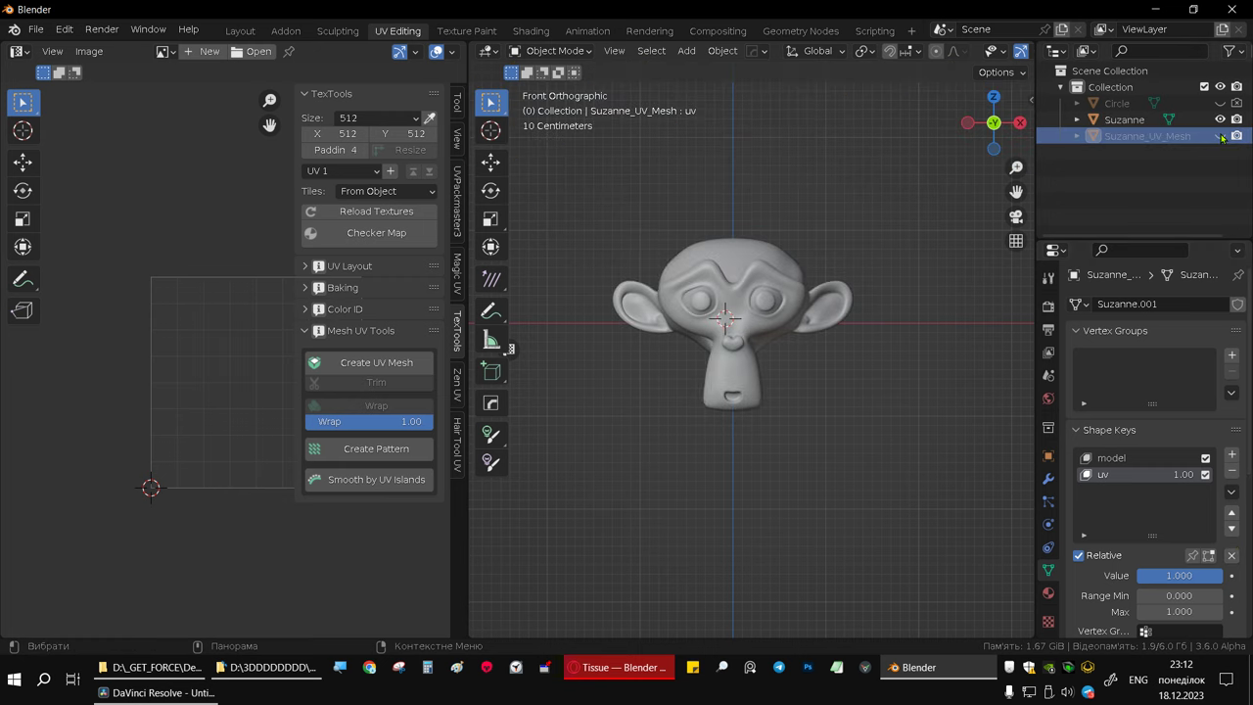
{"action": "left_click", "coordinate": [749, 311]}
{"action": "key", "text": "Tab"}
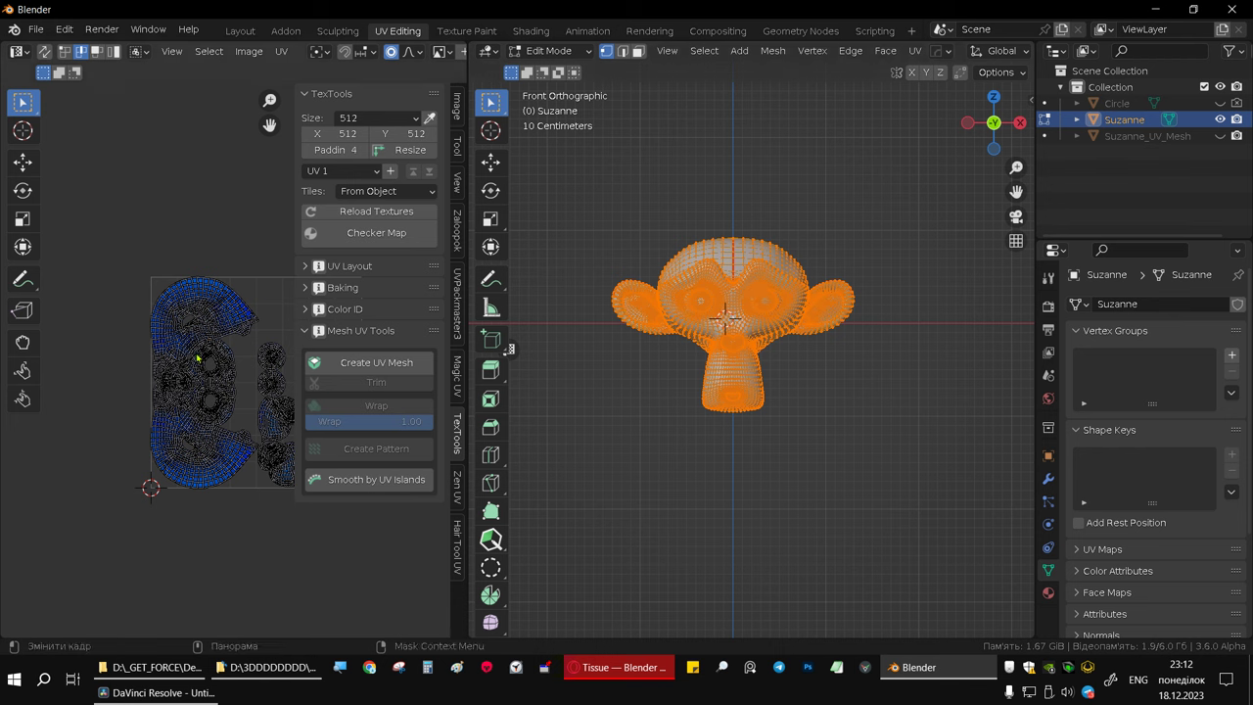
- Check the Tissue manual, then show the Tissue Tools options in the N sidebar
{"action": "scroll", "coordinate": [146, 382], "scroll_direction": "down", "scroll_amount": 1}
{"action": "scroll", "coordinate": [147, 382], "scroll_direction": "down", "scroll_amount": 1}
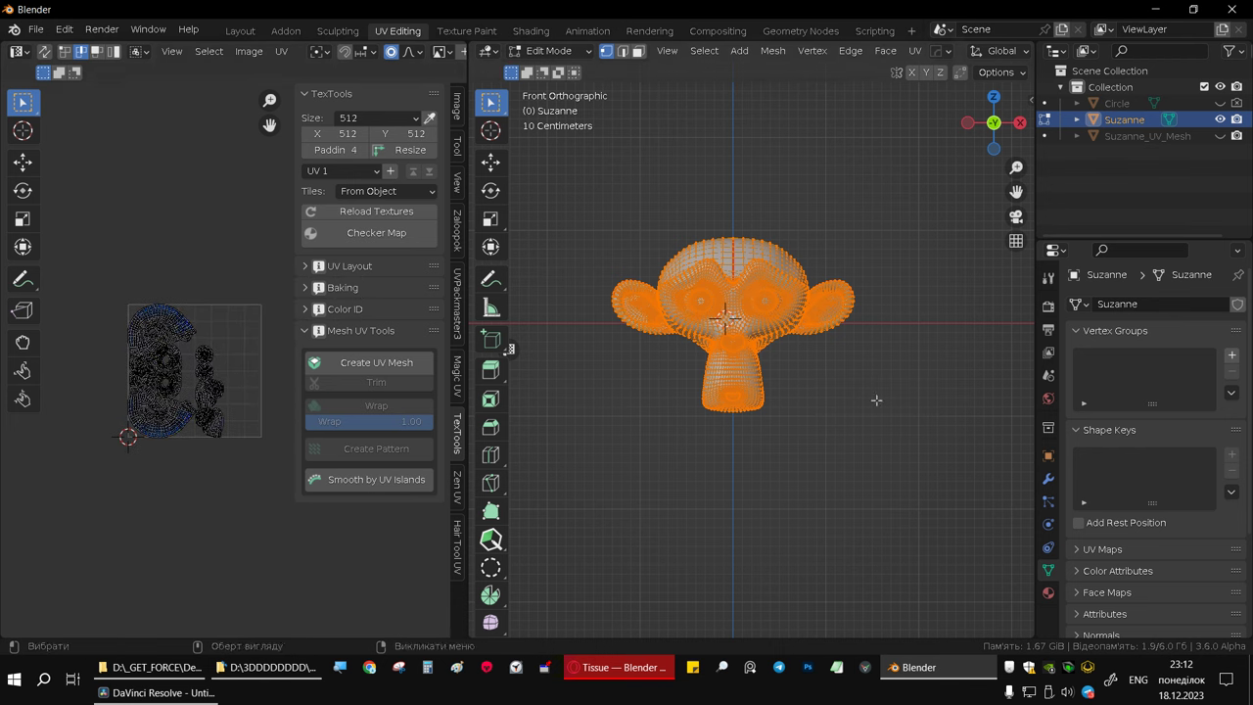
{"action": "left_click", "coordinate": [619, 667]}
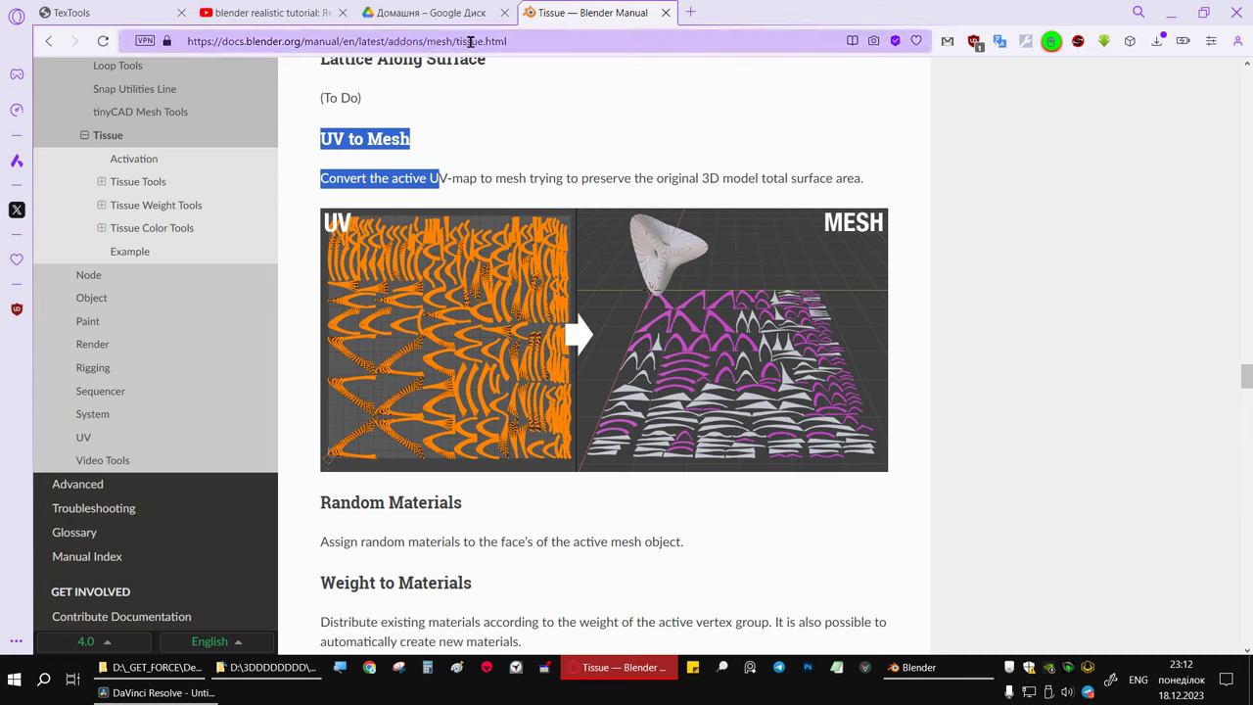
{"action": "mouse_move", "coordinate": [915, 667]}
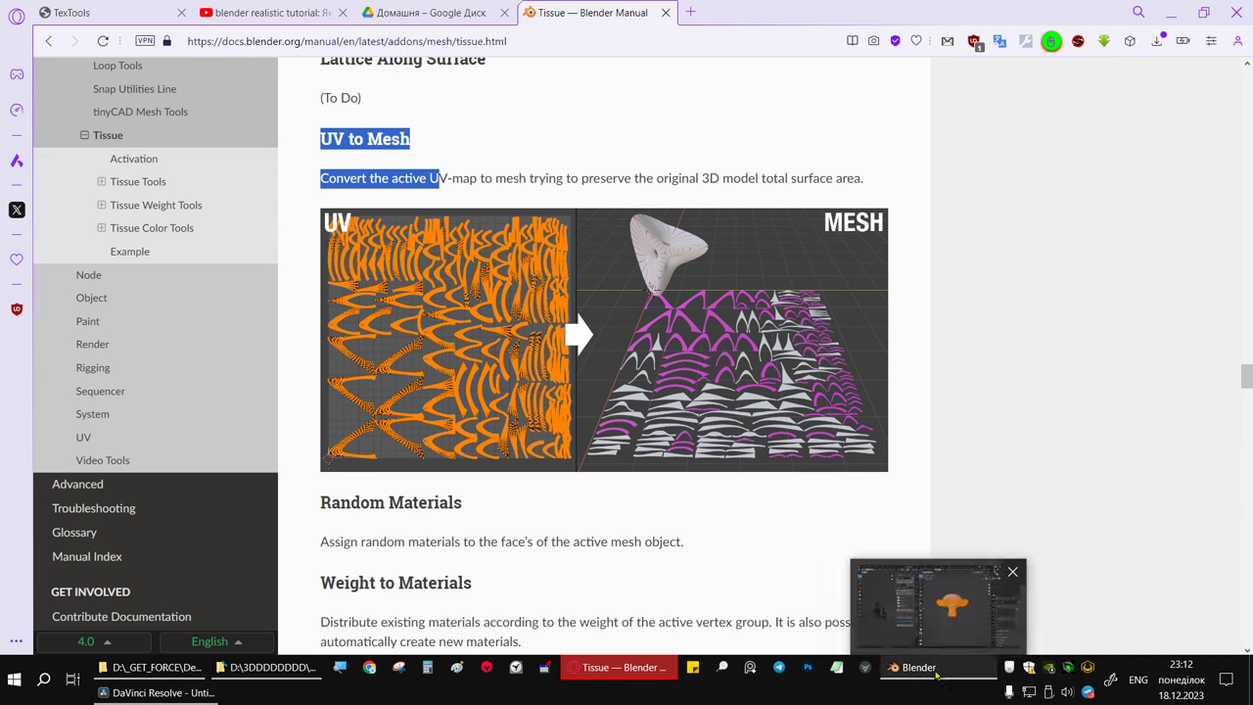
{"action": "left_click", "coordinate": [935, 670]}
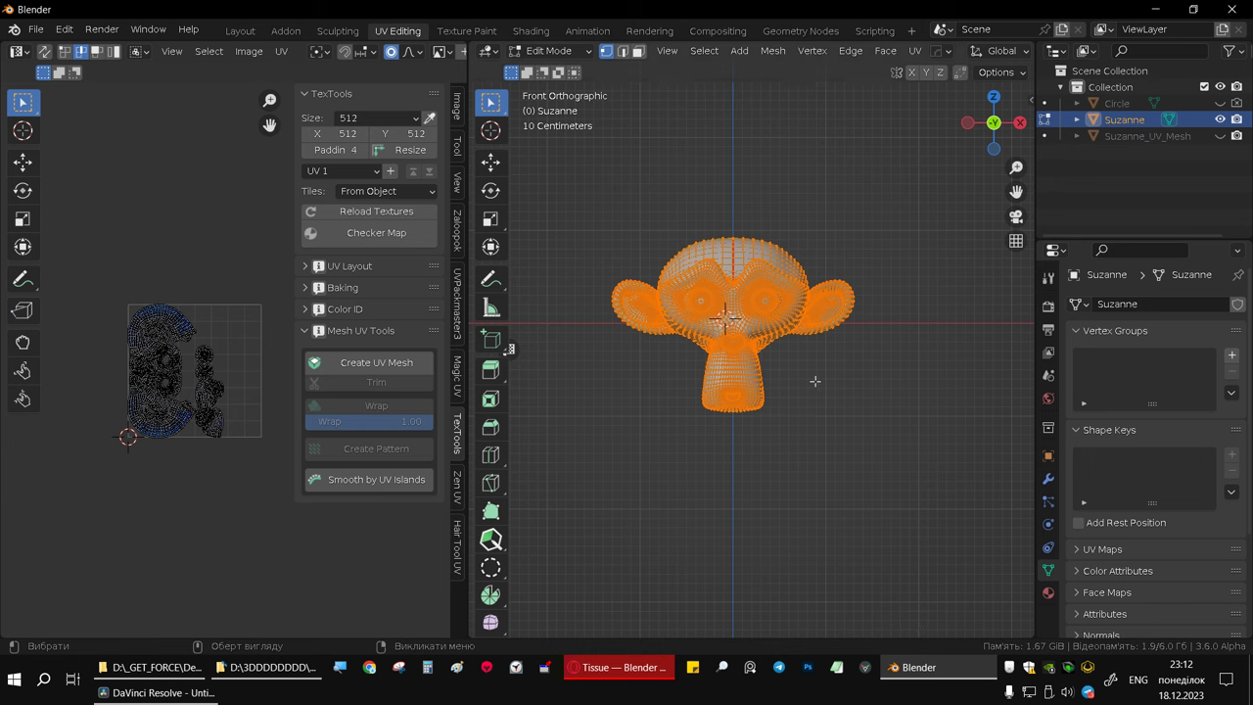
{"action": "key", "text": "n"}
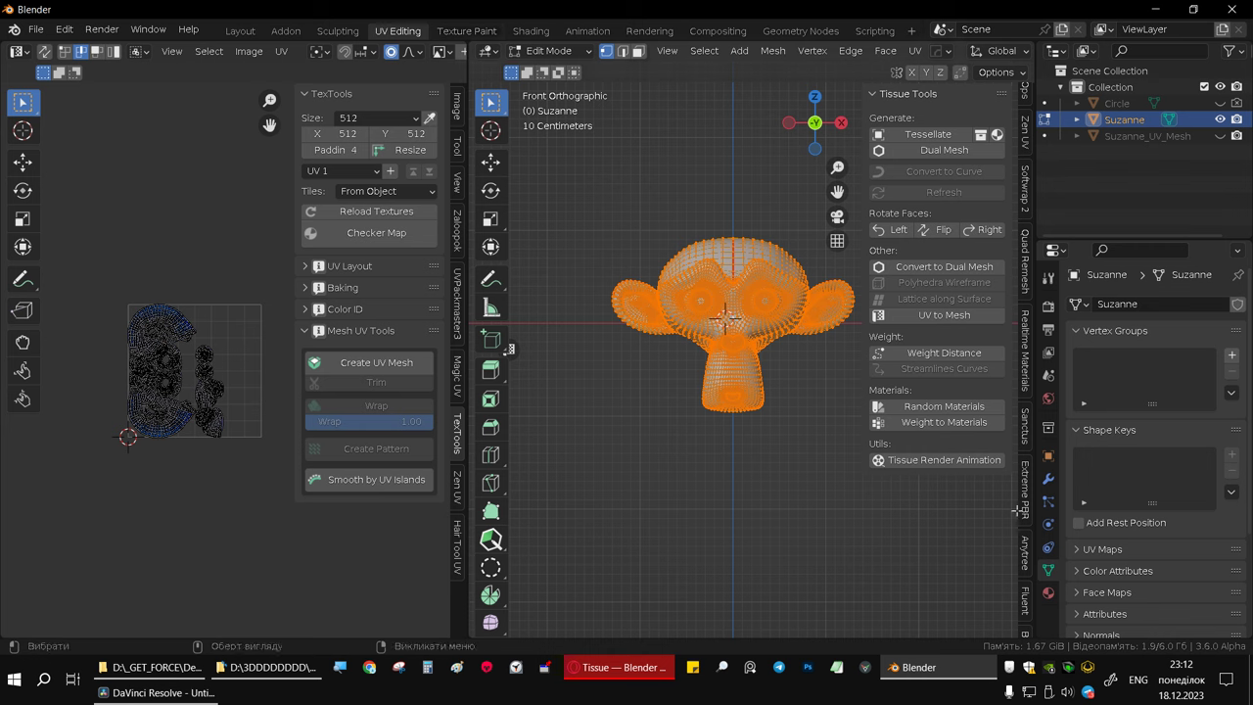
{"action": "scroll", "coordinate": [1026, 568], "scroll_direction": "down", "scroll_amount": 3}
{"action": "scroll", "coordinate": [1026, 607], "scroll_direction": "down", "scroll_amount": 2}
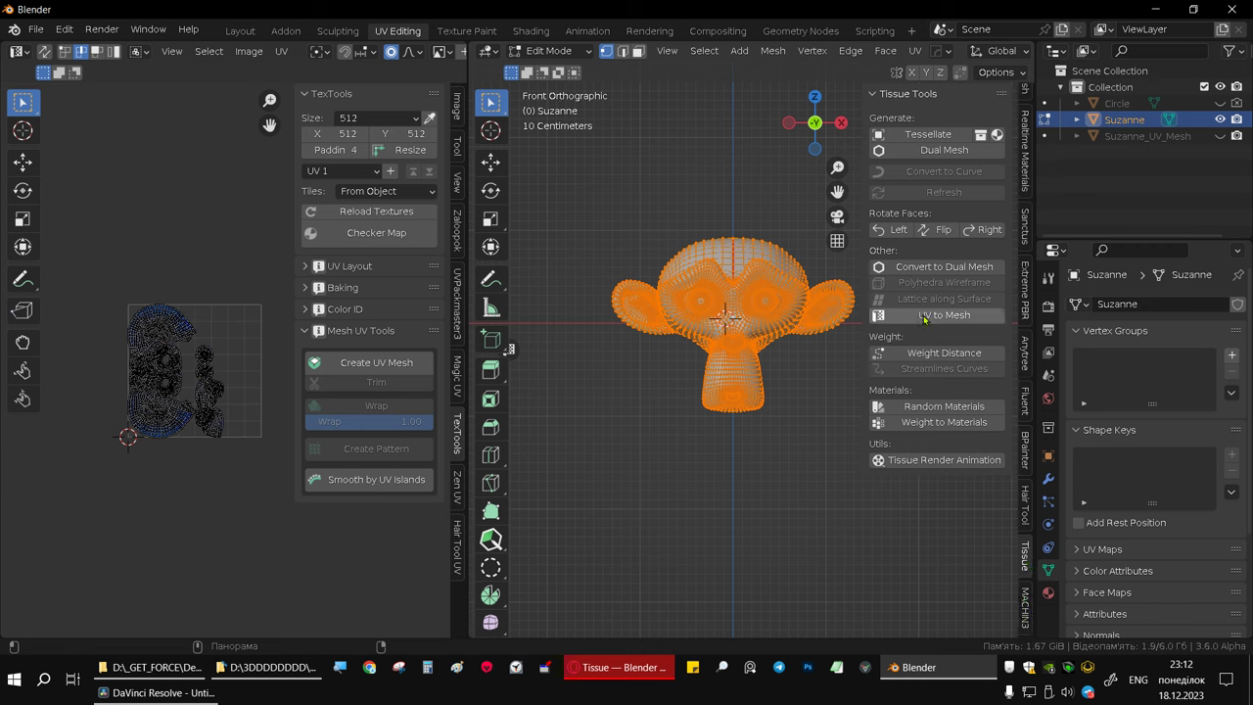
- Select all of Suzanne's geometry and UVs, then run Tissue Tools' UV to Mesh
{"action": "key", "text": "Tab"}
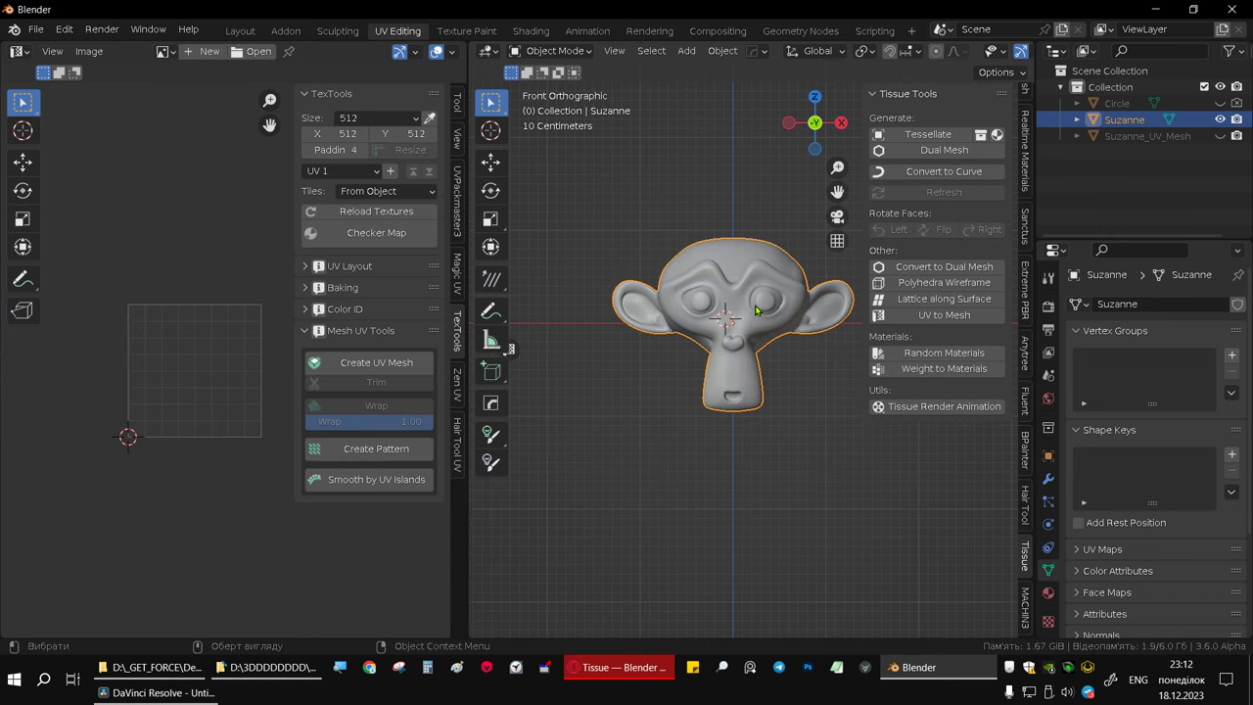
{"action": "key", "text": "Tab"}
{"action": "key", "text": "a"}
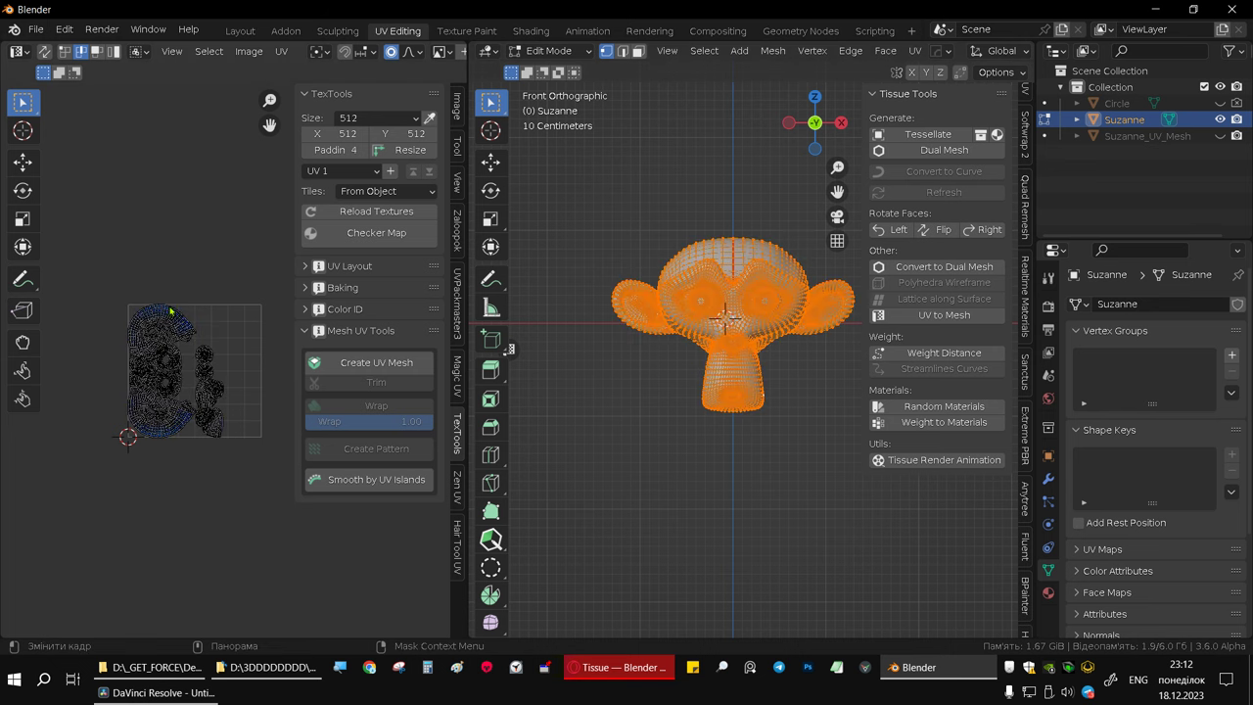
{"action": "key", "text": "a"}
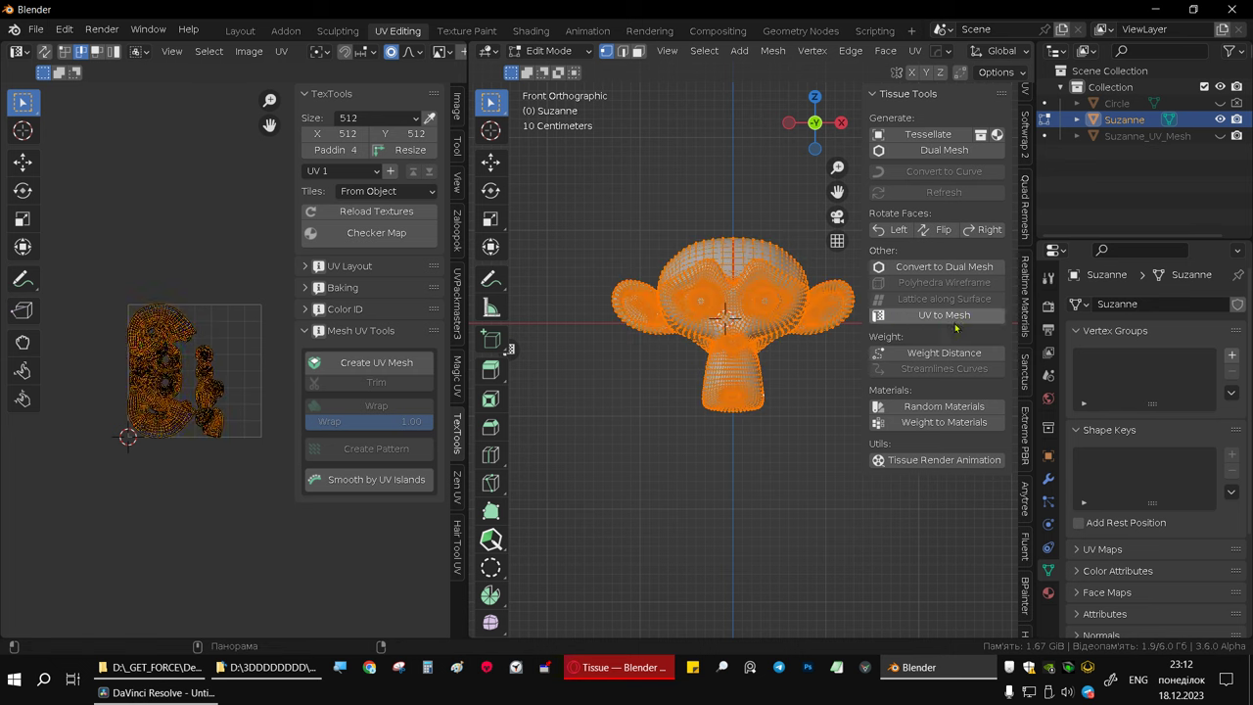
{"action": "left_click", "coordinate": [917, 315]}
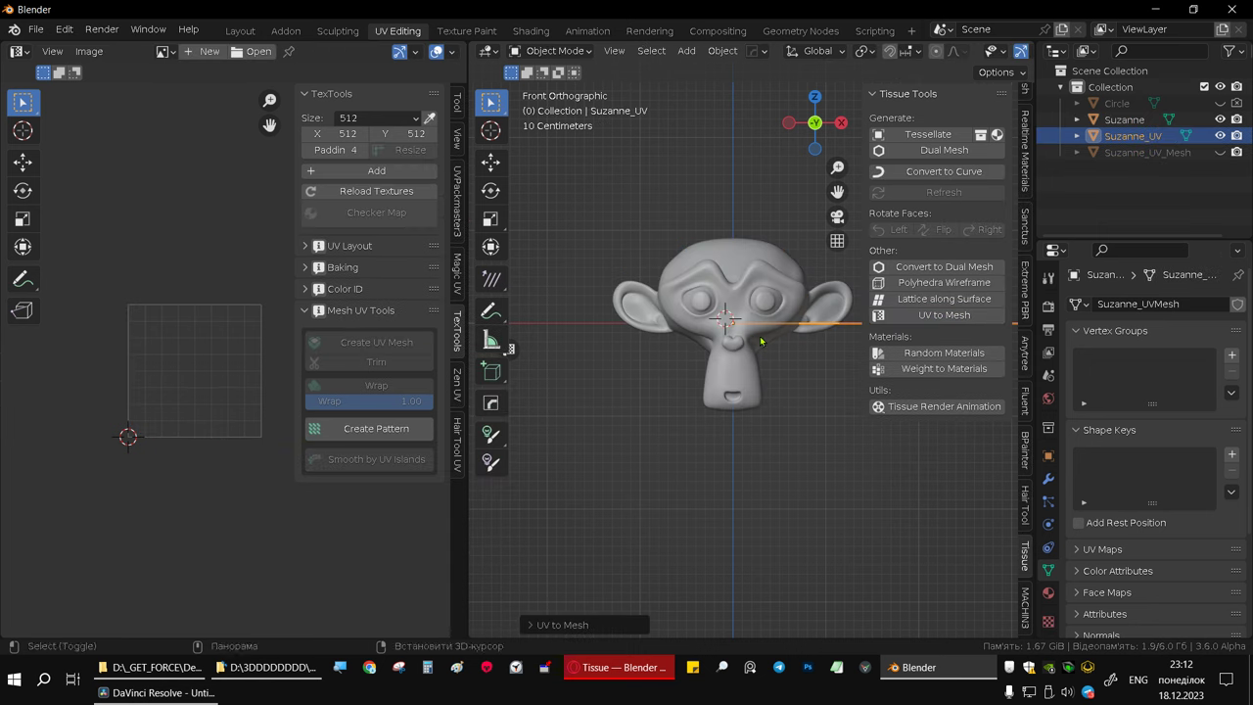
- Open the UVPackmaster3 tab and widen the 3D viewport to view both meshes from above
{"action": "middle_click_drag", "start_coordinate": [705, 392], "coordinate": [646, 415]}
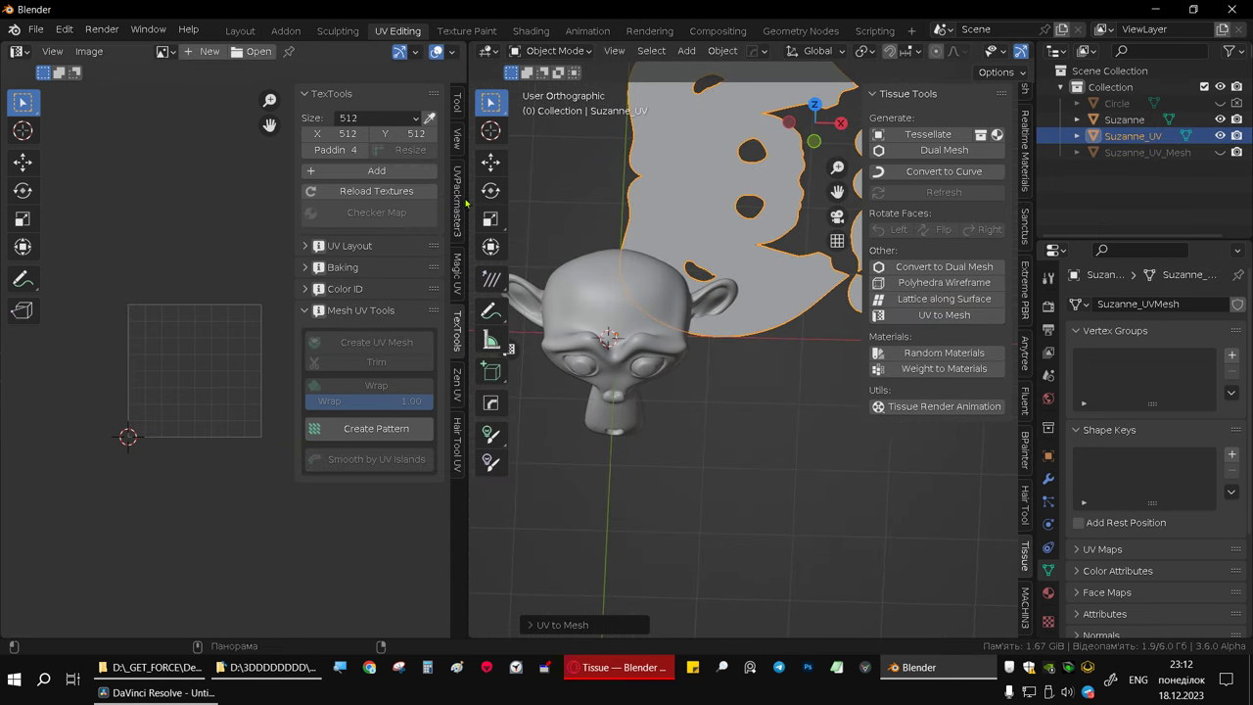
{"action": "left_click", "coordinate": [456, 196]}
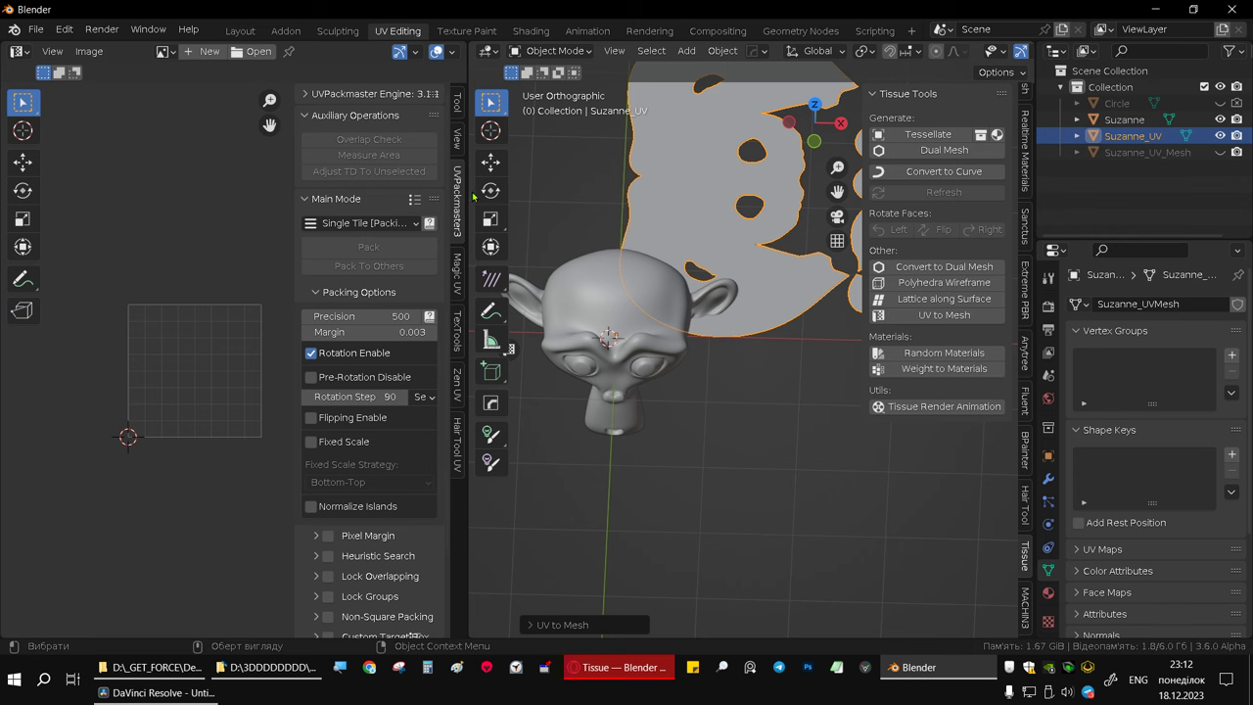
{"action": "left_click_drag", "start_coordinate": [468, 189], "coordinate": [184, 189]}
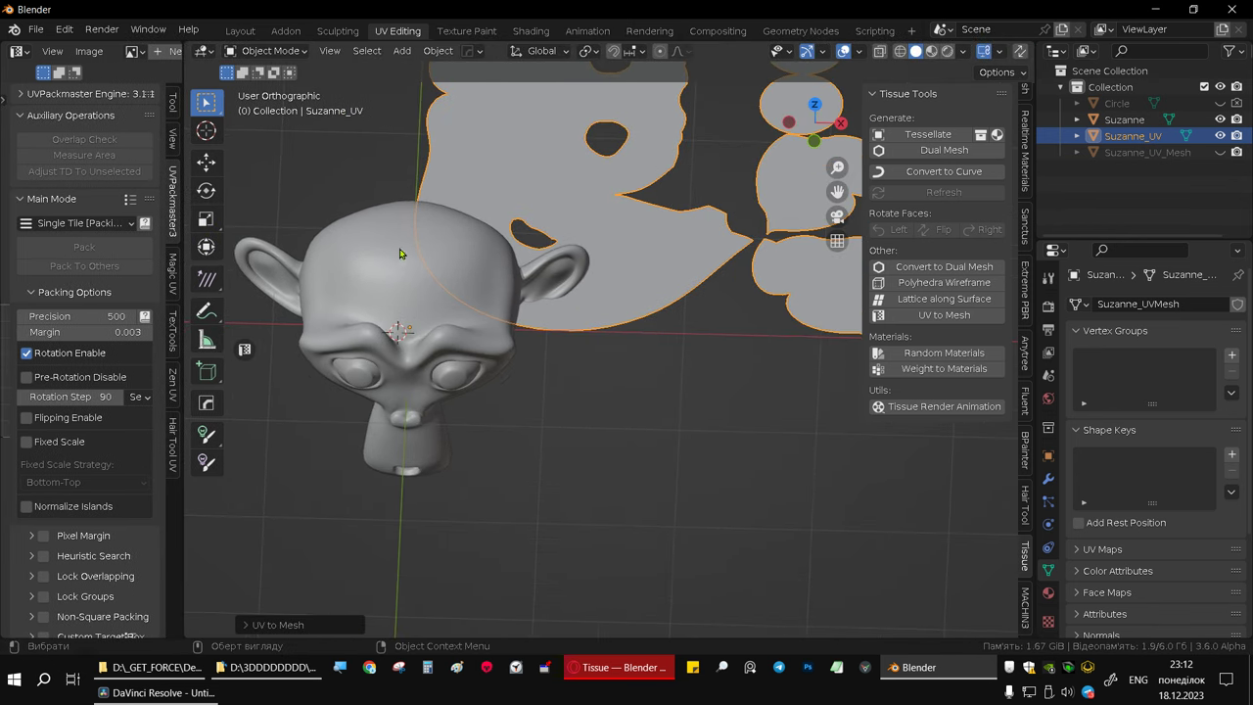
{"action": "scroll", "coordinate": [599, 380], "scroll_direction": "down", "scroll_amount": 3}
{"action": "middle_click_drag", "start_coordinate": [599, 380], "coordinate": [682, 358]}
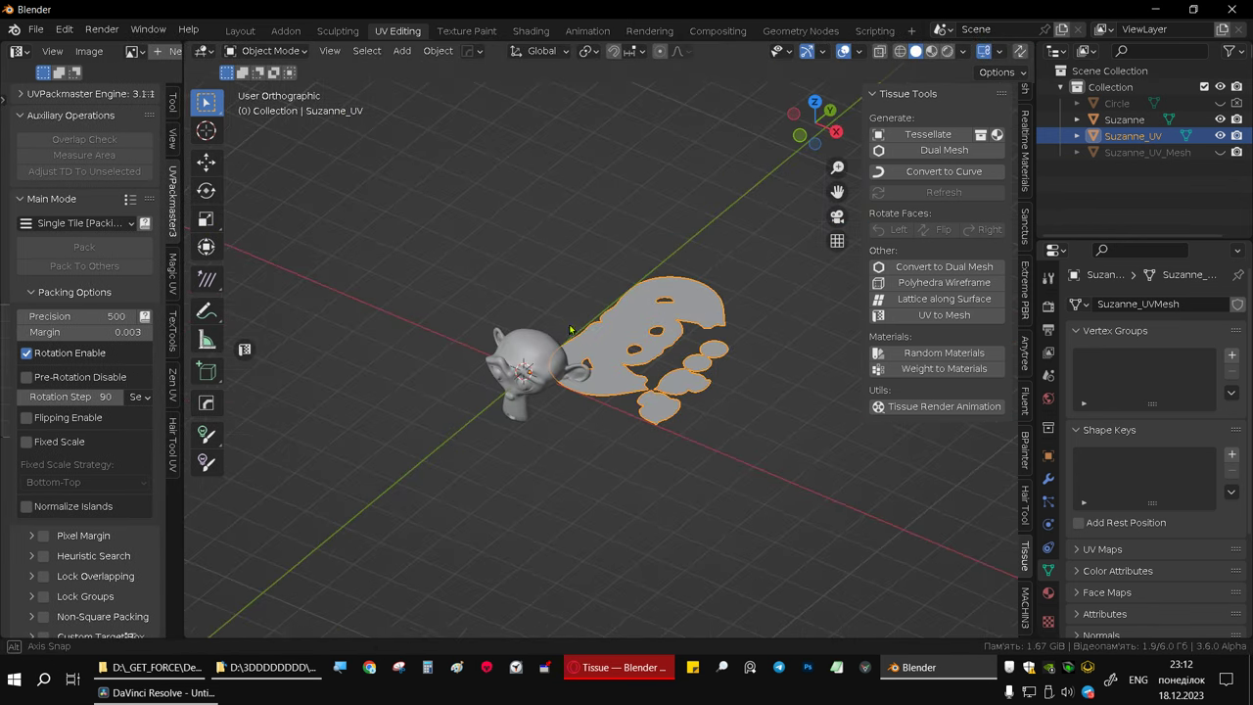
{"action": "scroll", "coordinate": [682, 358], "scroll_direction": "up", "scroll_amount": 3}
- Inspect Suzanne_UV's wireframe in Edit Mode, then orbit around it in Object Mode
{"action": "key", "text": "Tab"}
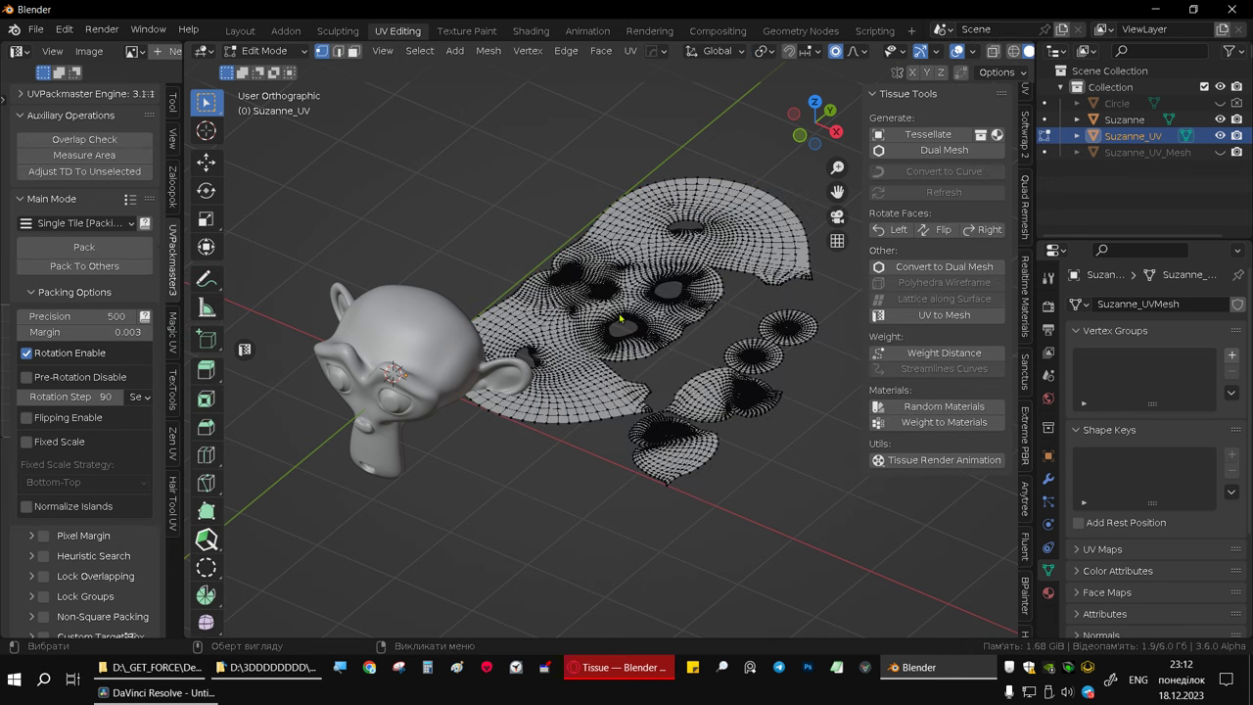
{"action": "key", "text": "Tab"}
{"action": "middle_click_drag", "start_coordinate": [621, 318], "coordinate": [657, 317]}
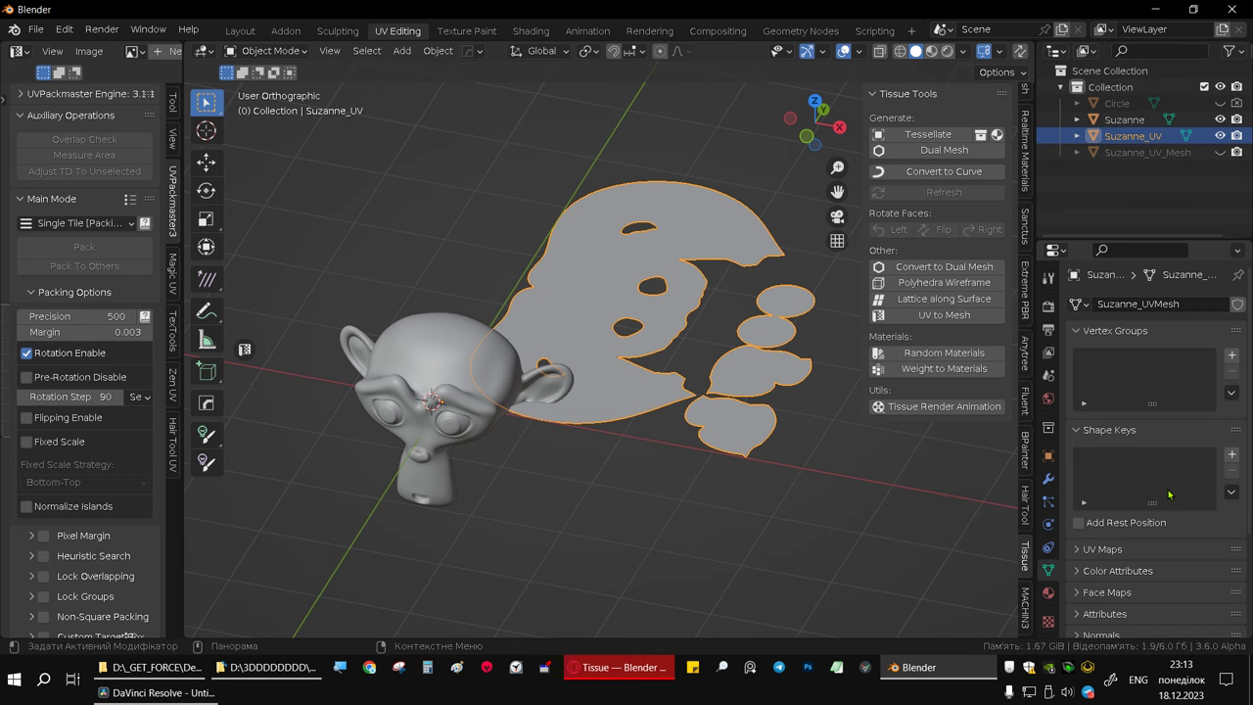
{"action": "middle_click_drag", "start_coordinate": [583, 348], "coordinate": [556, 375]}
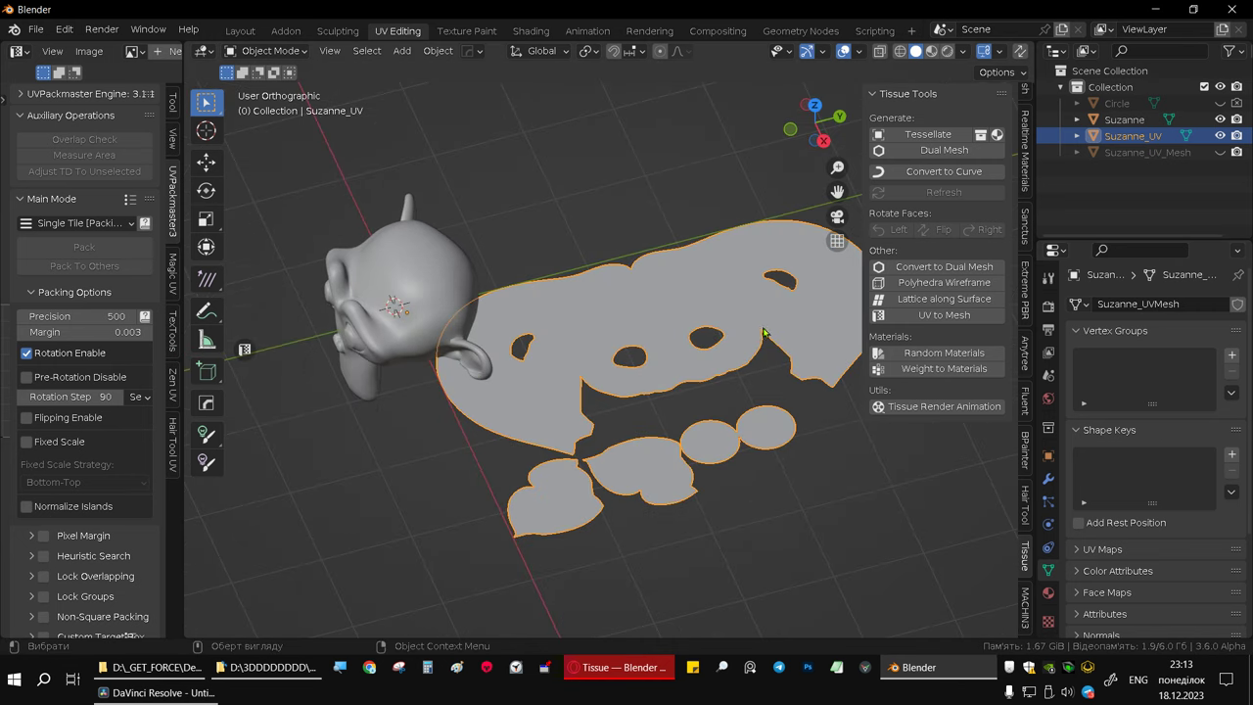
{"action": "mouse_move", "coordinate": [716, 352]}
{"action": "middle_mouse_down"}
{"action": "mouse_move", "coordinate": [704, 362]}
{"action": "mouse_move", "coordinate": [705, 330]}
{"action": "mouse_move", "coordinate": [698, 340]}
{"action": "middle_mouse_up"}
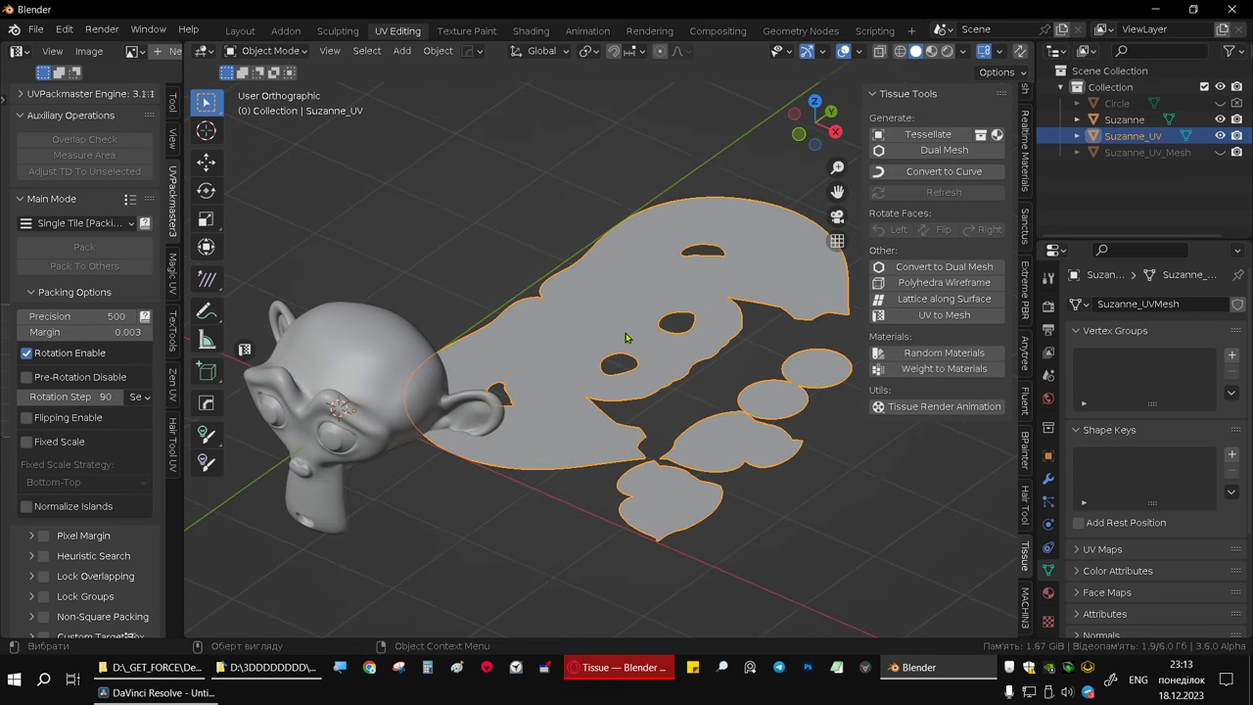
- Check the YouTube tutorial in the browser, then come back to Blender
{"action": "left_click", "coordinate": [642, 667]}
{"action": "left_click", "coordinate": [274, 13]}
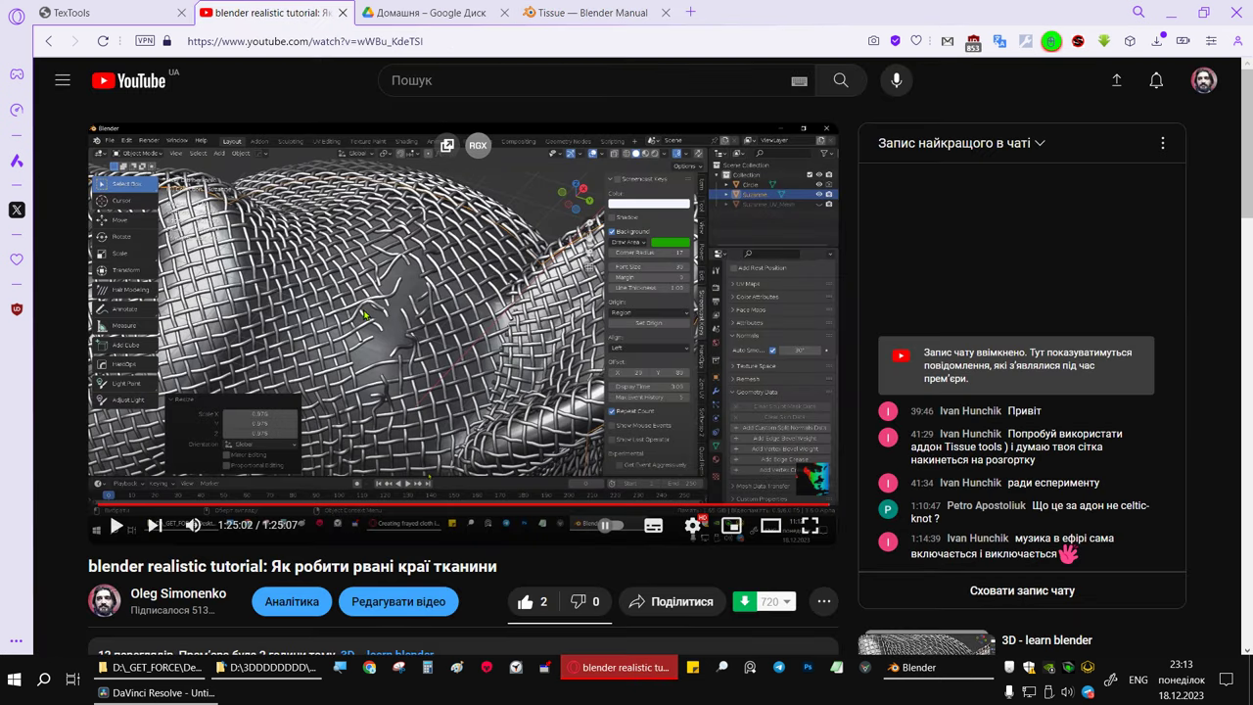
{"action": "mouse_move", "coordinate": [911, 666]}
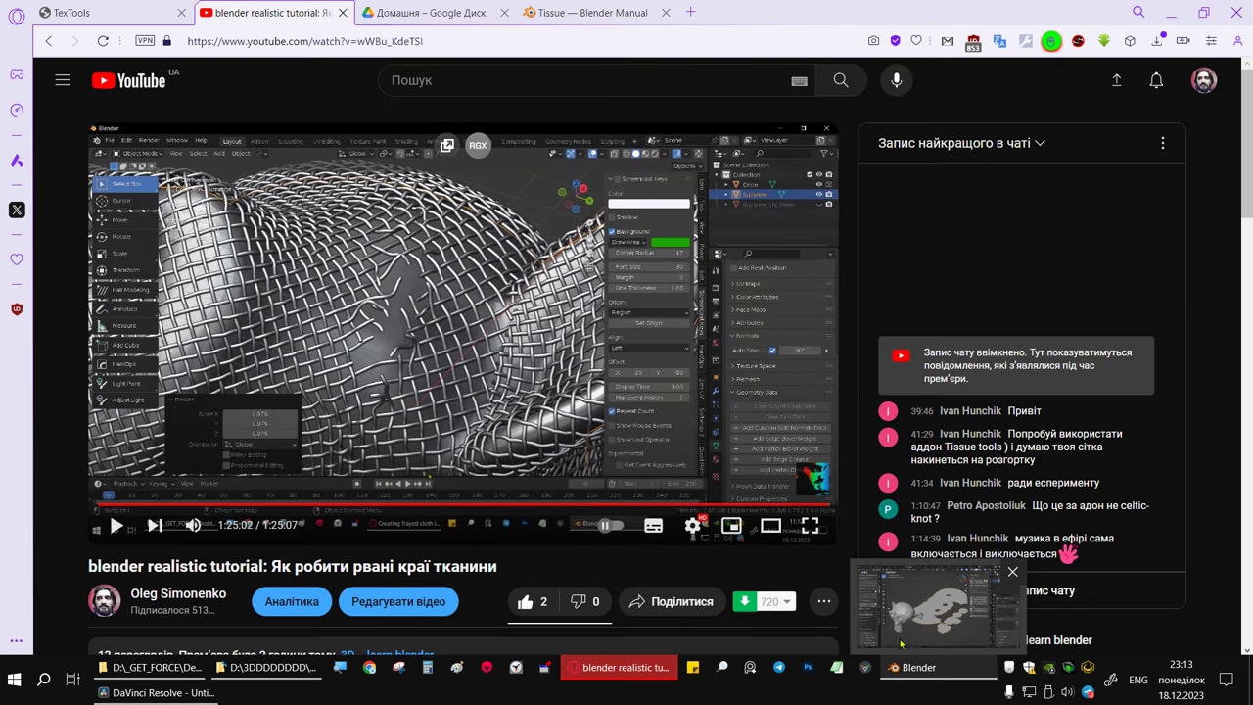
{"action": "left_click", "coordinate": [901, 643]}
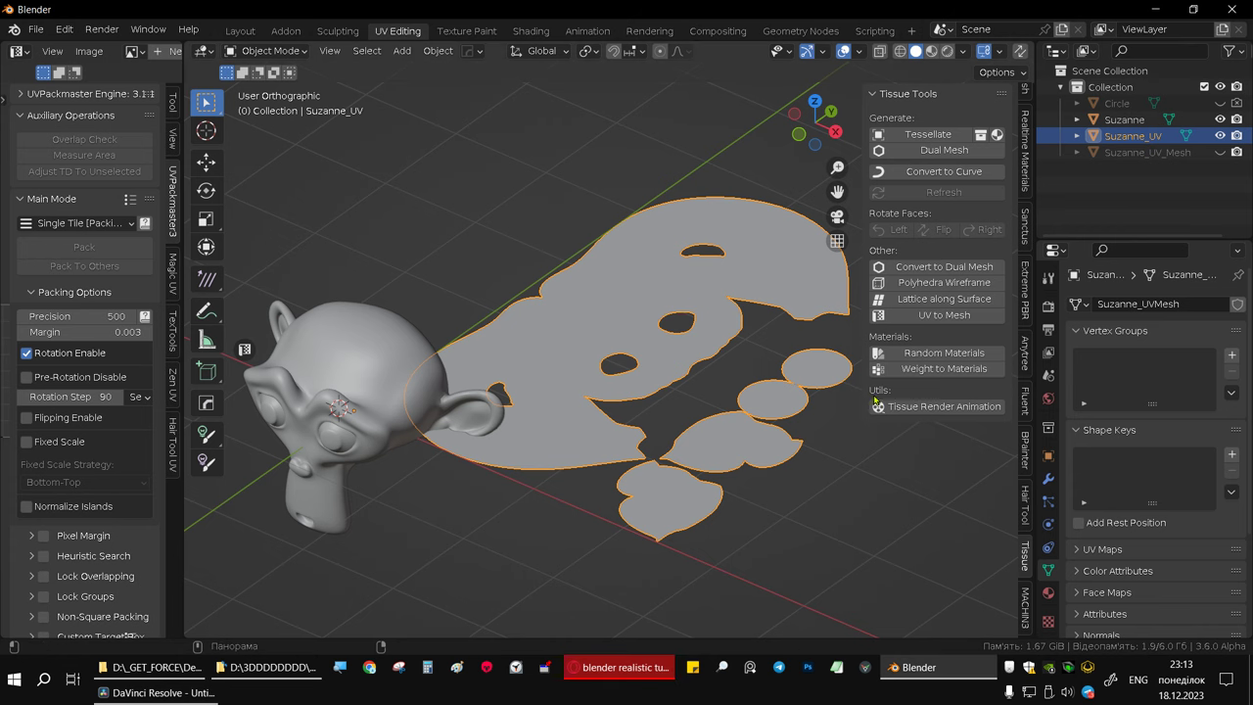
- Browse Suzanne_UV's list of modifiers to add, then inspect its wireframe in Edit Mode
{"action": "left_click", "coordinate": [1048, 479]}
{"action": "left_click", "coordinate": [1105, 304]}
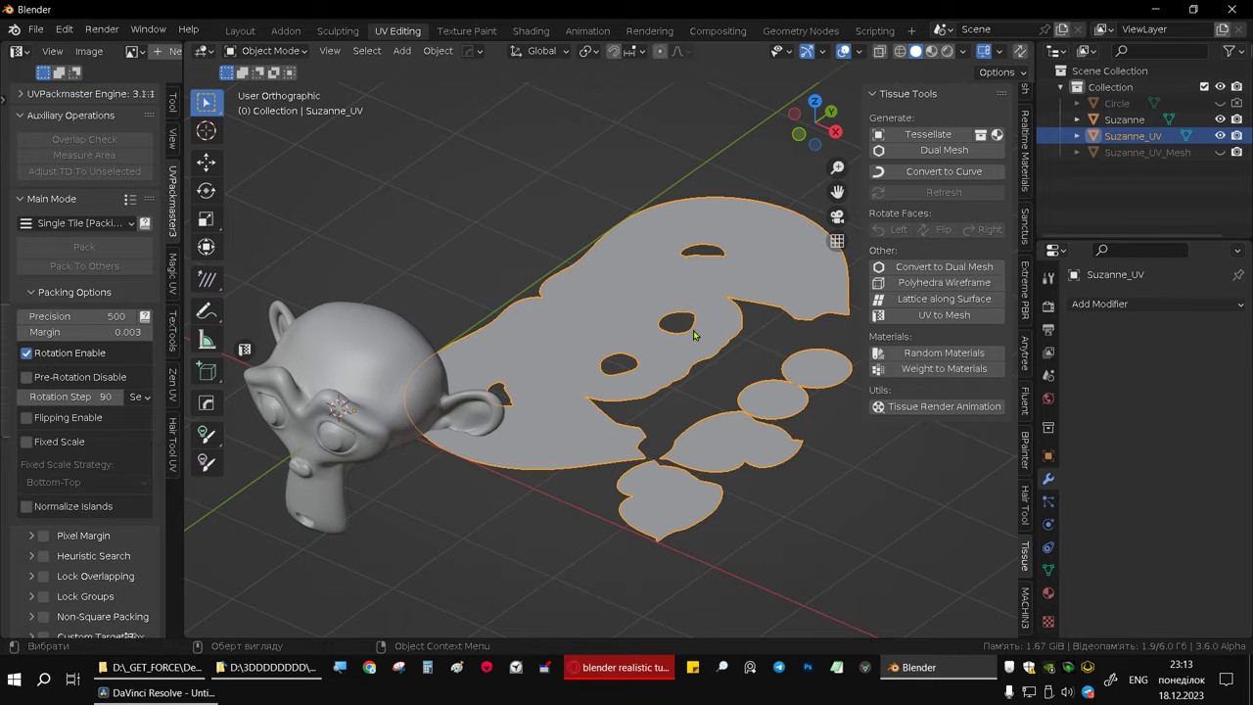
{"action": "key", "text": "Tab"}
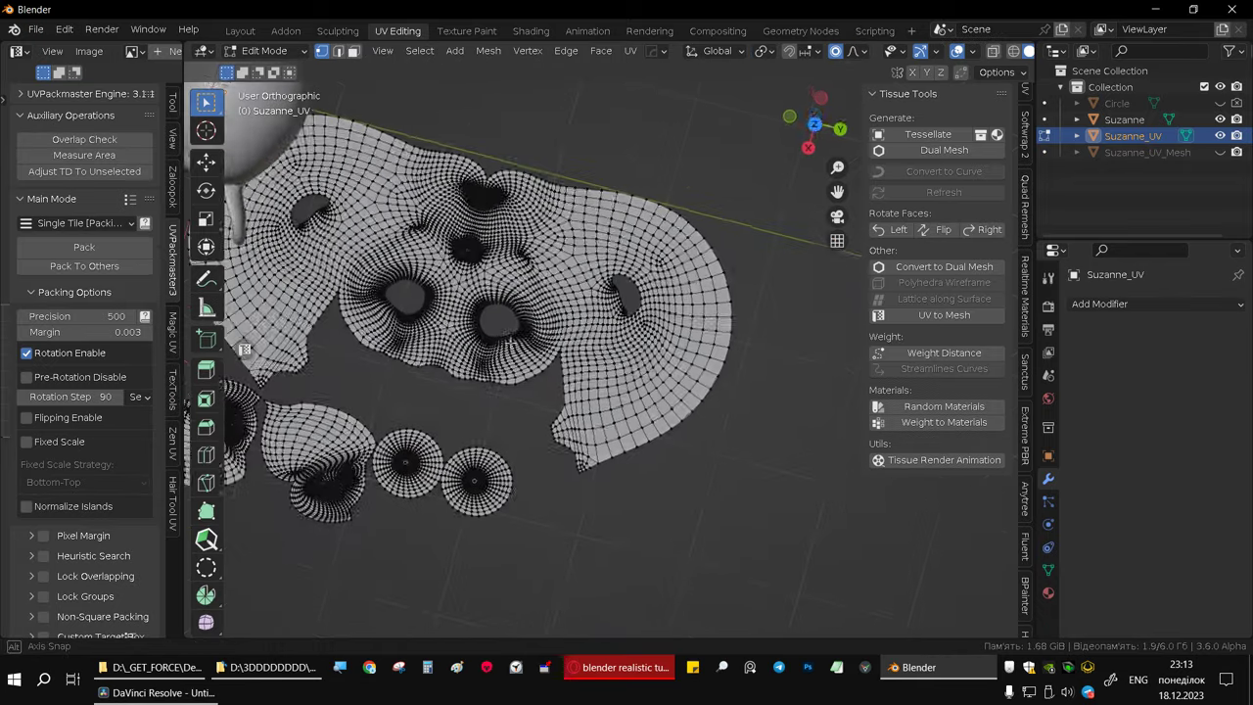
{"action": "middle_click_drag", "start_coordinate": [658, 345], "coordinate": [627, 372]}
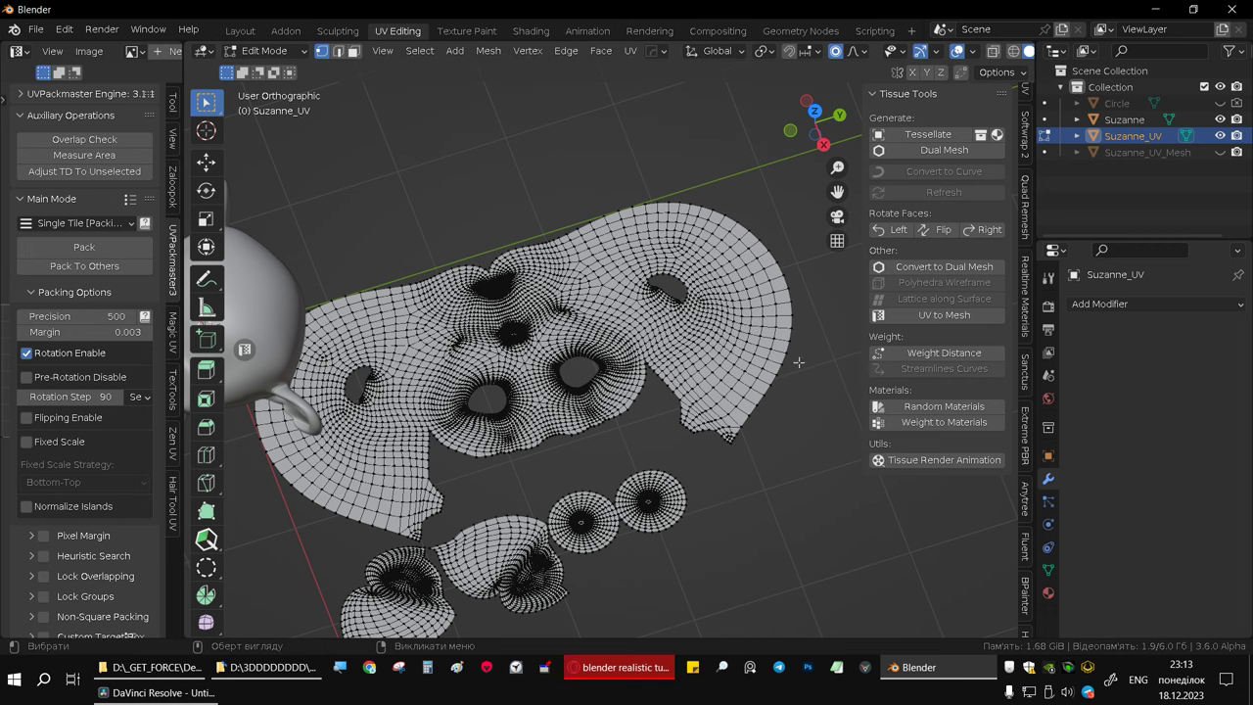
{"action": "scroll", "coordinate": [519, 391], "scroll_direction": "down", "scroll_amount": 3}
{"action": "middle_click_drag", "start_coordinate": [518, 391], "coordinate": [686, 373]}
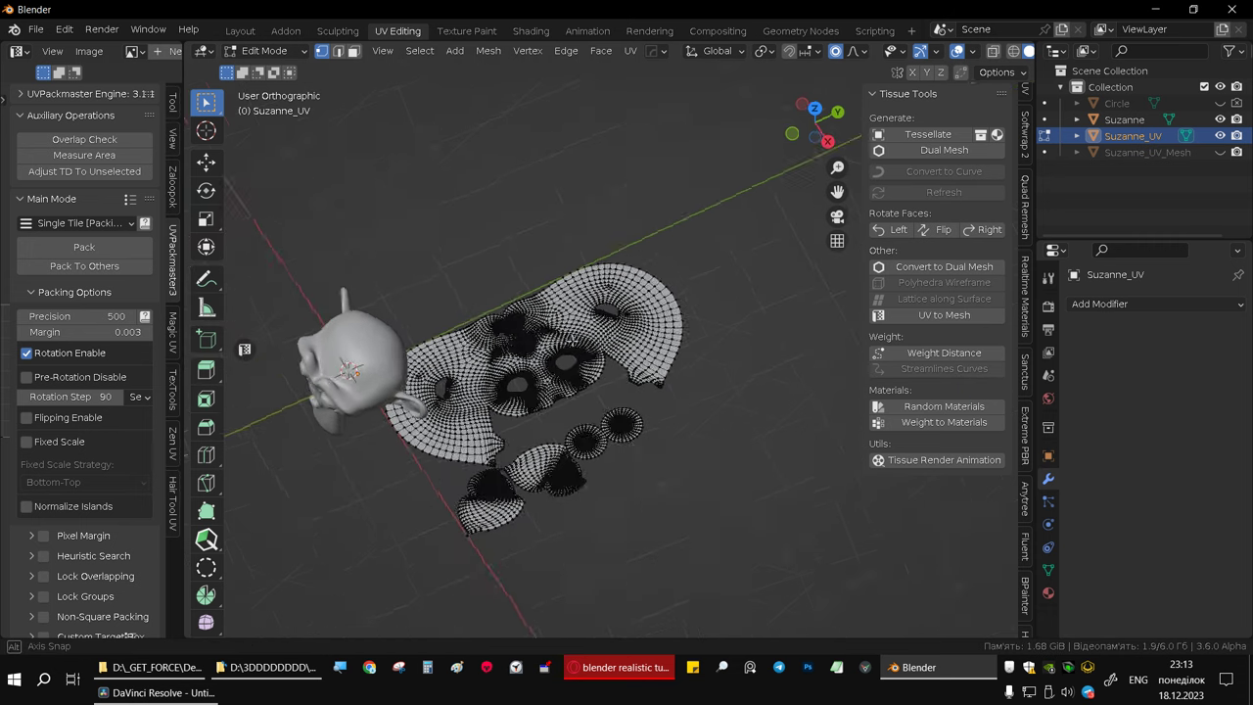
- Show Suzanne_UV's shape key data in Object Mode, then toggle Edit Mode on the Suzanne head
{"action": "left_click", "coordinate": [1047, 570]}
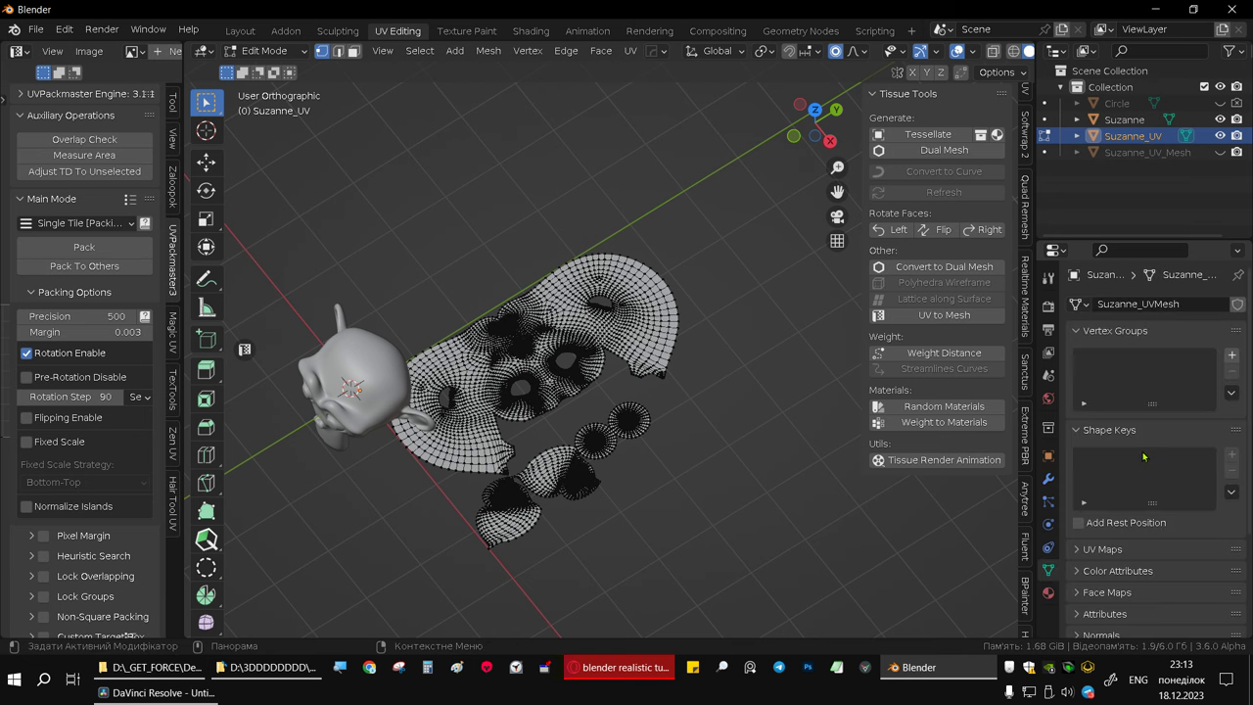
{"action": "key", "text": "Tab"}
{"action": "mouse_move", "coordinate": [519, 363]}
{"action": "middle_mouse_down"}
{"action": "mouse_move", "coordinate": [537, 342]}
{"action": "mouse_move", "coordinate": [654, 291]}
{"action": "middle_mouse_up"}
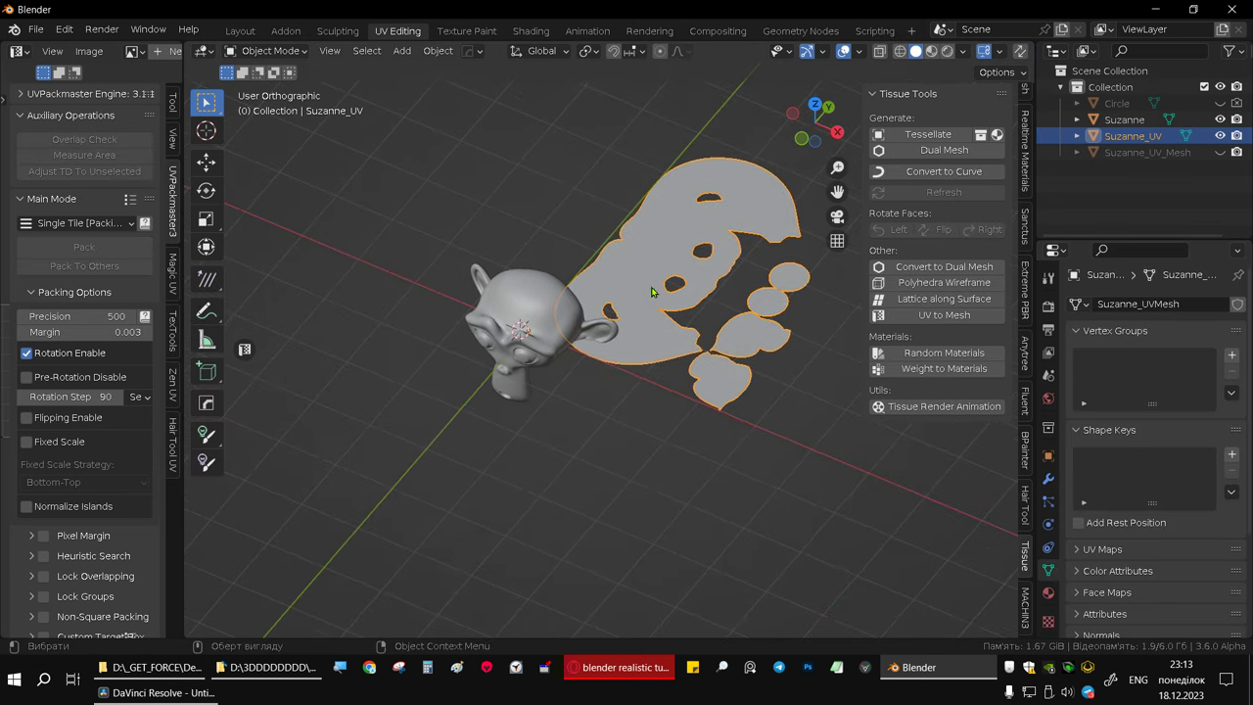
{"action": "scroll", "coordinate": [522, 315], "scroll_direction": "up", "scroll_amount": 4}
{"action": "left_click", "coordinate": [528, 321]}
{"action": "key", "text": "Tab"}
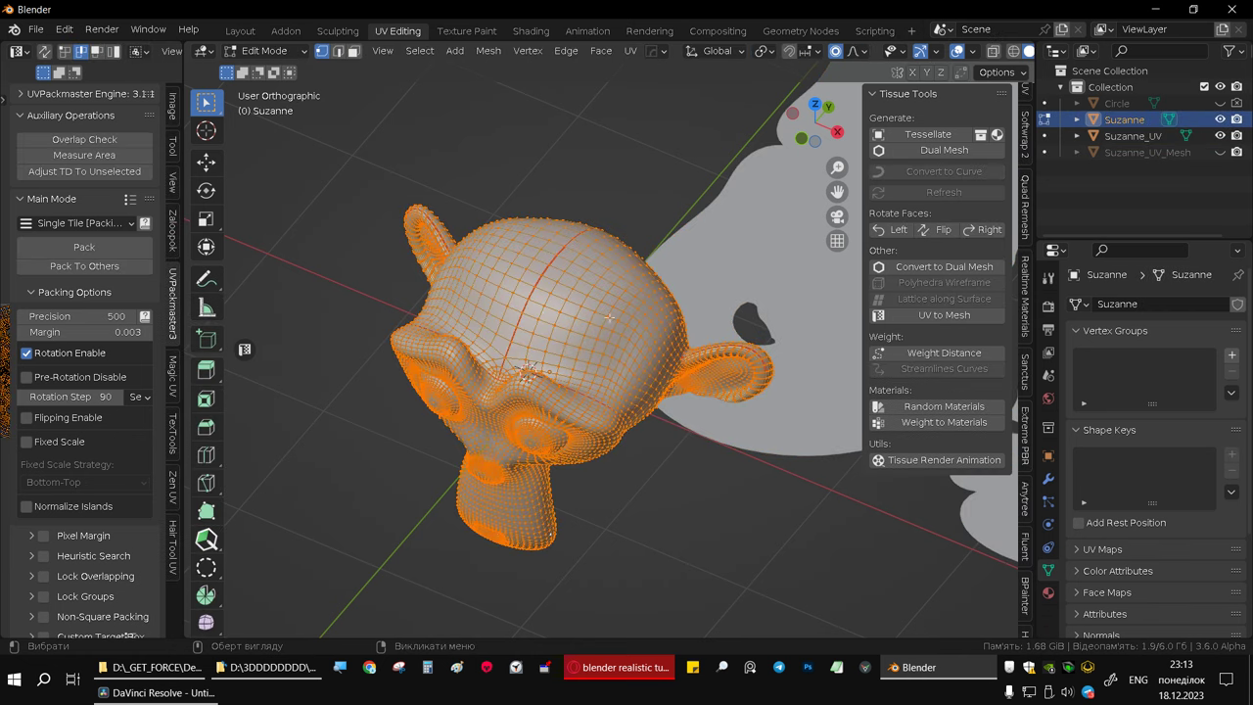
{"action": "key", "text": "Tab"}
{"action": "scroll", "coordinate": [544, 270], "scroll_direction": "down", "scroll_amount": 3}
{"action": "mouse_move", "coordinate": [543, 270]}
{"action": "middle_mouse_down"}
{"action": "mouse_move", "coordinate": [621, 260]}
{"action": "mouse_move", "coordinate": [583, 287]}
{"action": "mouse_move", "coordinate": [666, 336]}
{"action": "mouse_move", "coordinate": [512, 372]}
{"action": "mouse_move", "coordinate": [591, 343]}
{"action": "middle_mouse_up"}
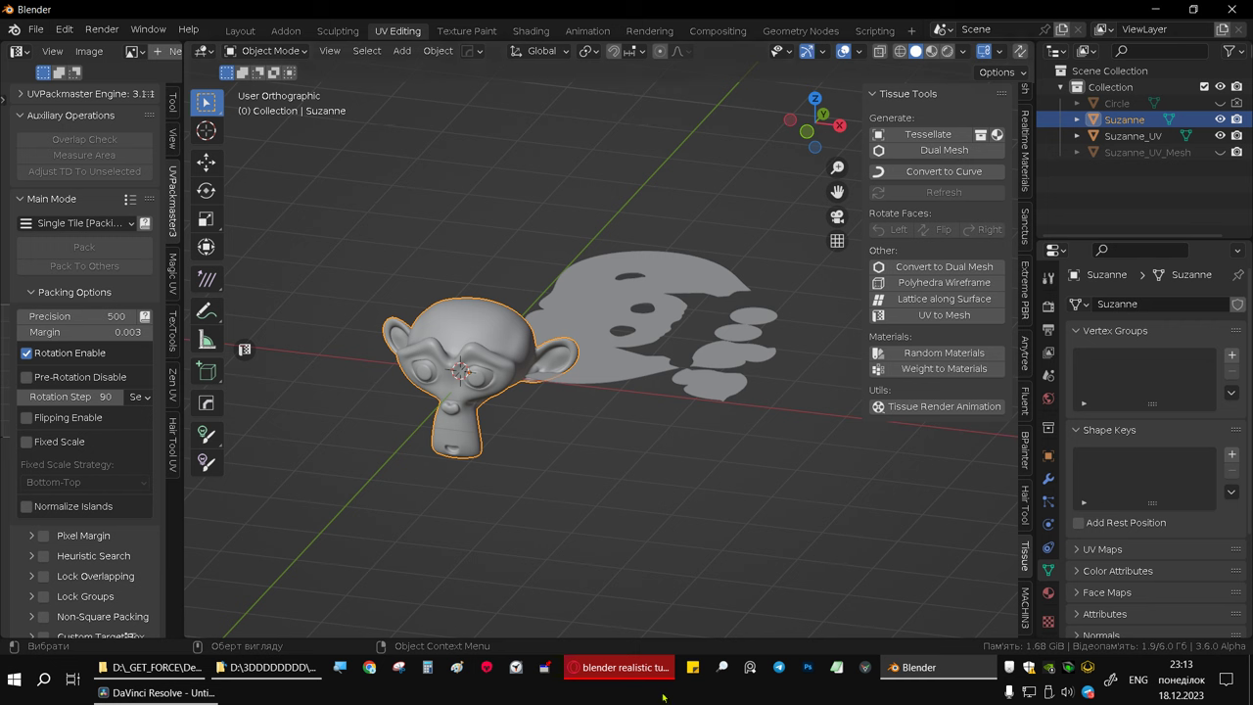
- Review the YouTube tutorial, then narrow the settings column to reveal the UV grid
{"action": "mouse_move", "coordinate": [619, 668]}
{"action": "left_click", "coordinate": [637, 668]}
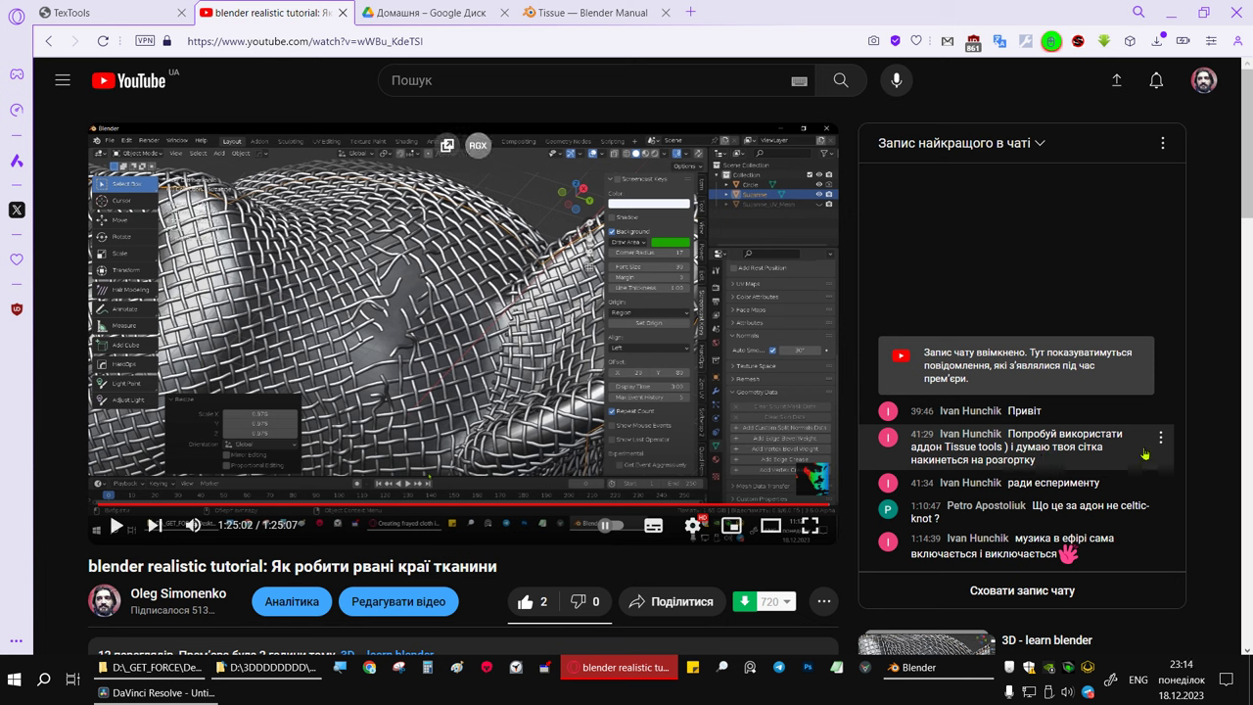
{"action": "left_click", "coordinate": [620, 674]}
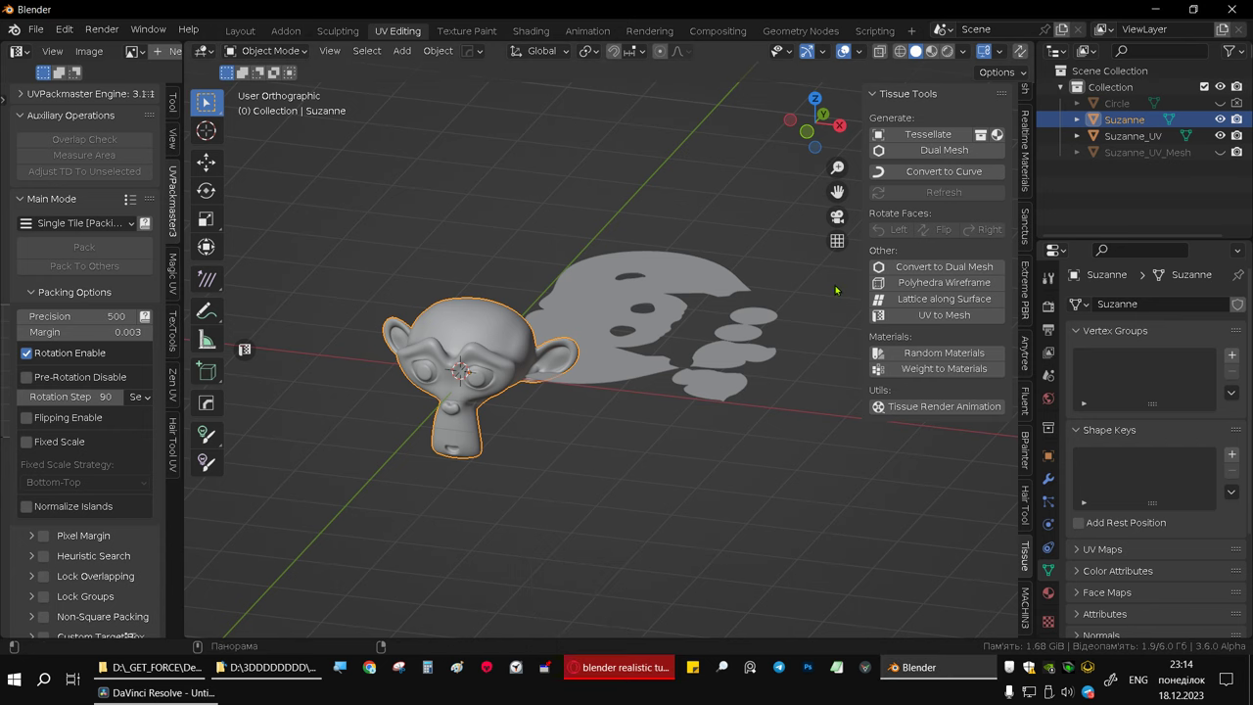
{"action": "left_click_drag", "start_coordinate": [176, 364], "coordinate": [438, 358]}
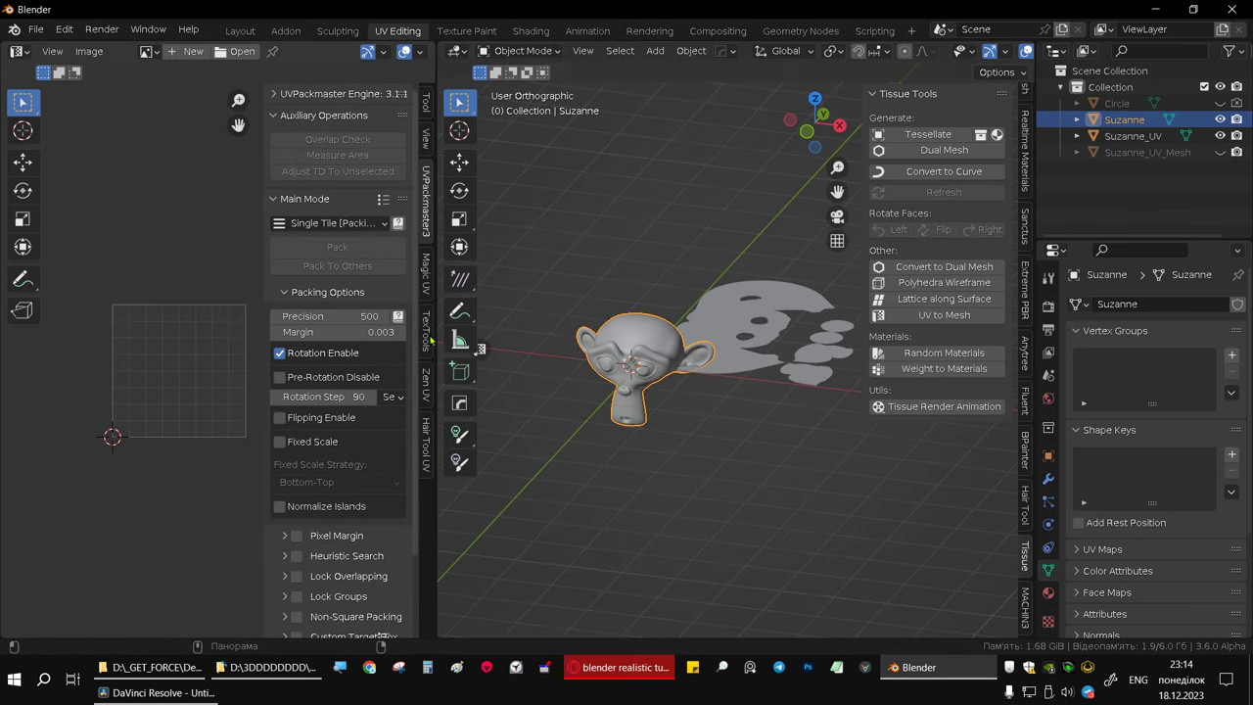
- Show the TexTools tools, frame Suzanne in a three-quarter view, and open its Physics properties
{"action": "left_click", "coordinate": [429, 338]}
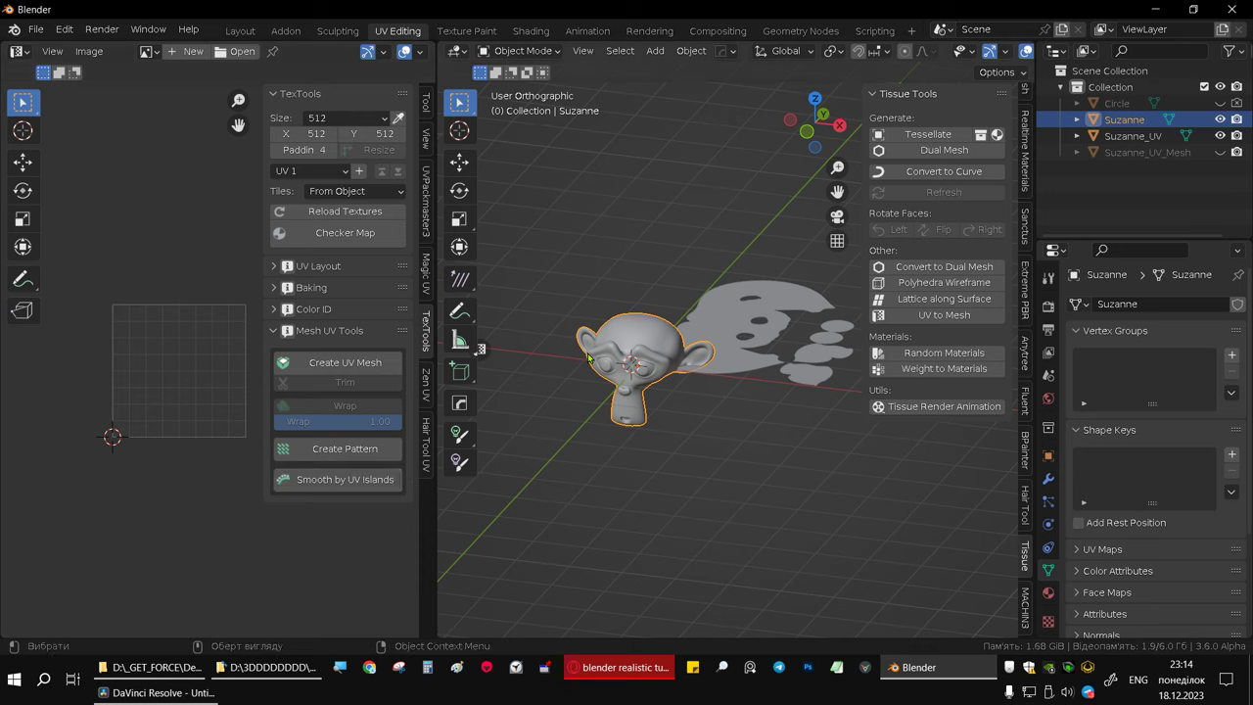
{"action": "key", "text": "KP_Decimal"}
{"action": "scroll", "coordinate": [703, 340], "scroll_direction": "up", "scroll_amount": 6}
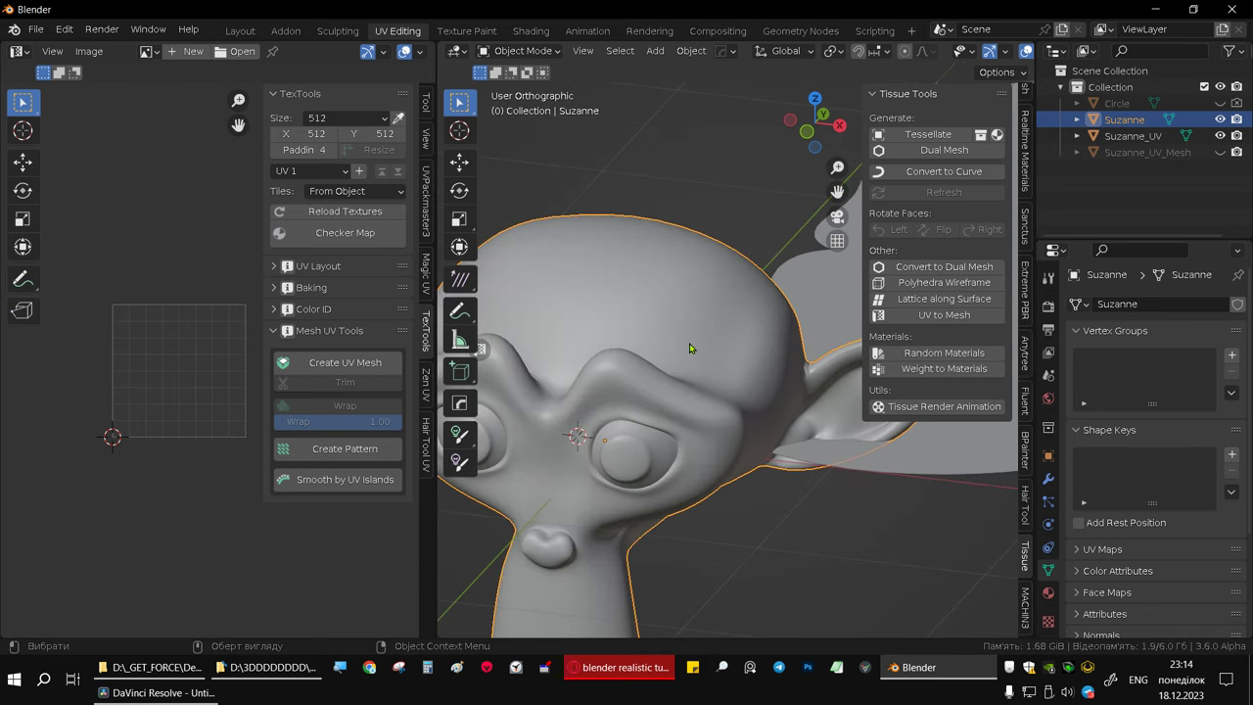
{"action": "middle_click_drag", "start_coordinate": [689, 348], "coordinate": [716, 229]}
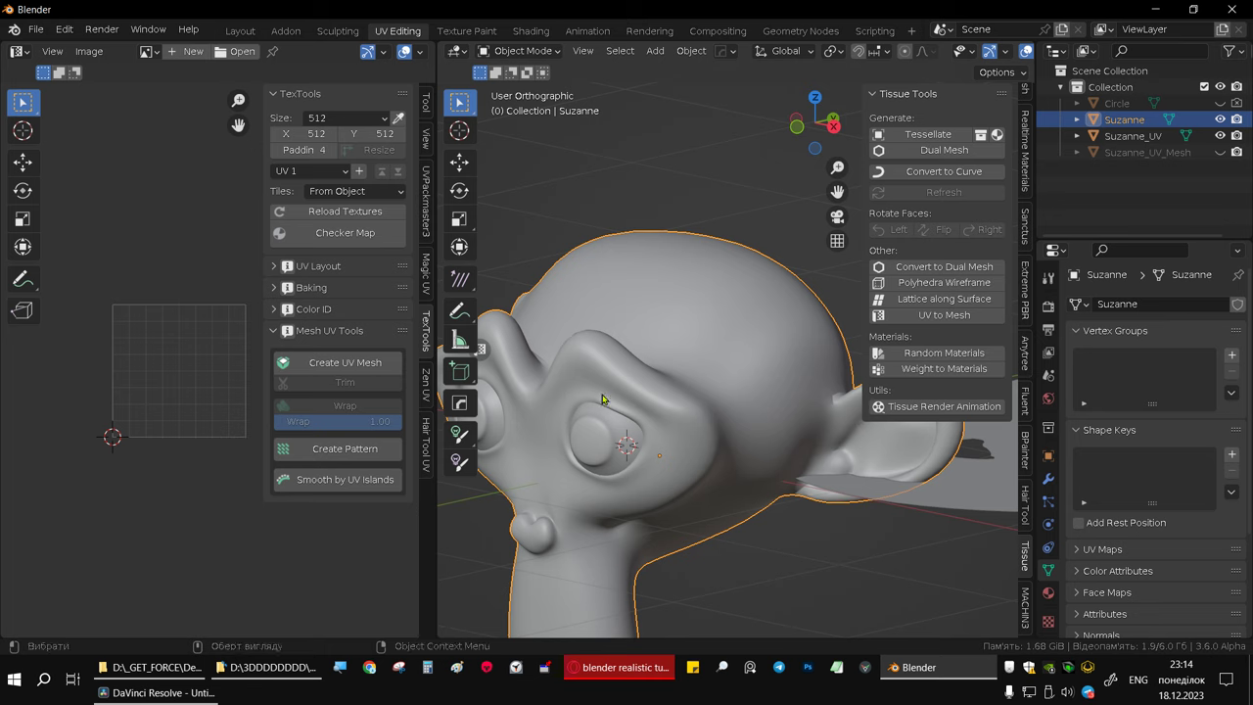
{"action": "left_click", "coordinate": [1048, 525]}
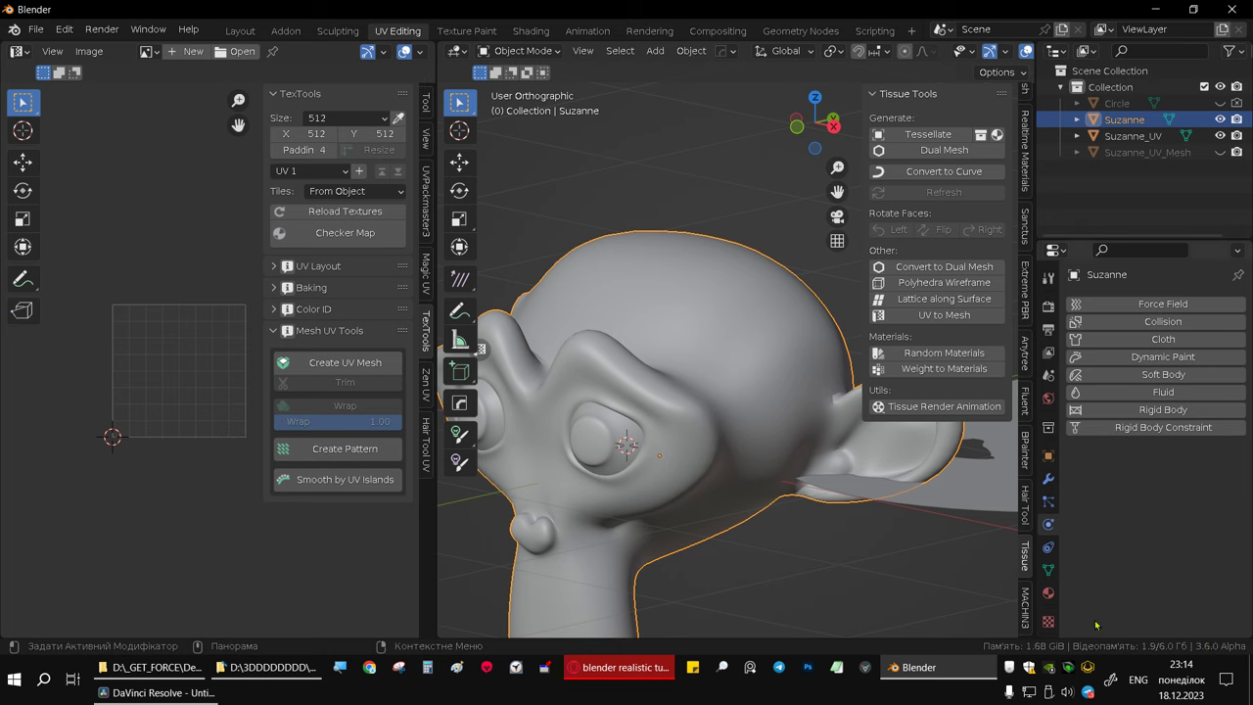
- Zoom out and orbit to a top-down view of Suzanne and the flat UV mesh
{"action": "middle_click_drag", "start_coordinate": [617, 334], "coordinate": [841, 451], "text": "ctrl"}
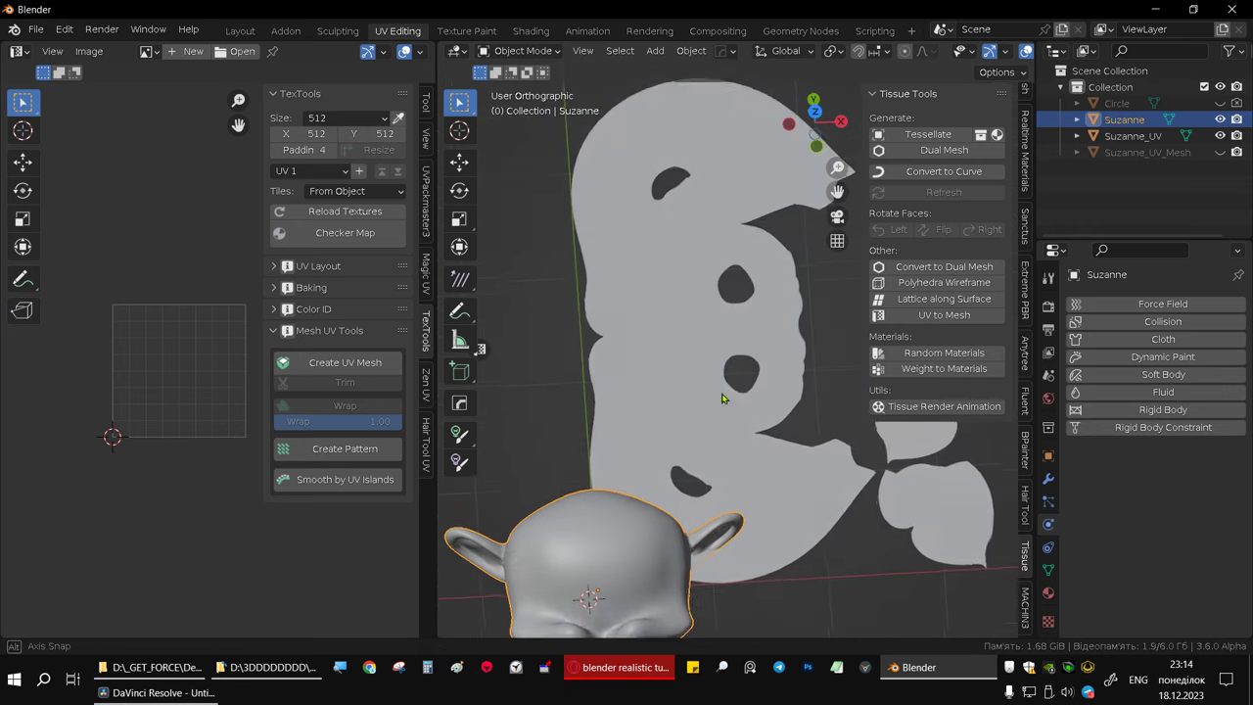
{"action": "middle_click_drag", "start_coordinate": [841, 452], "coordinate": [878, 436]}
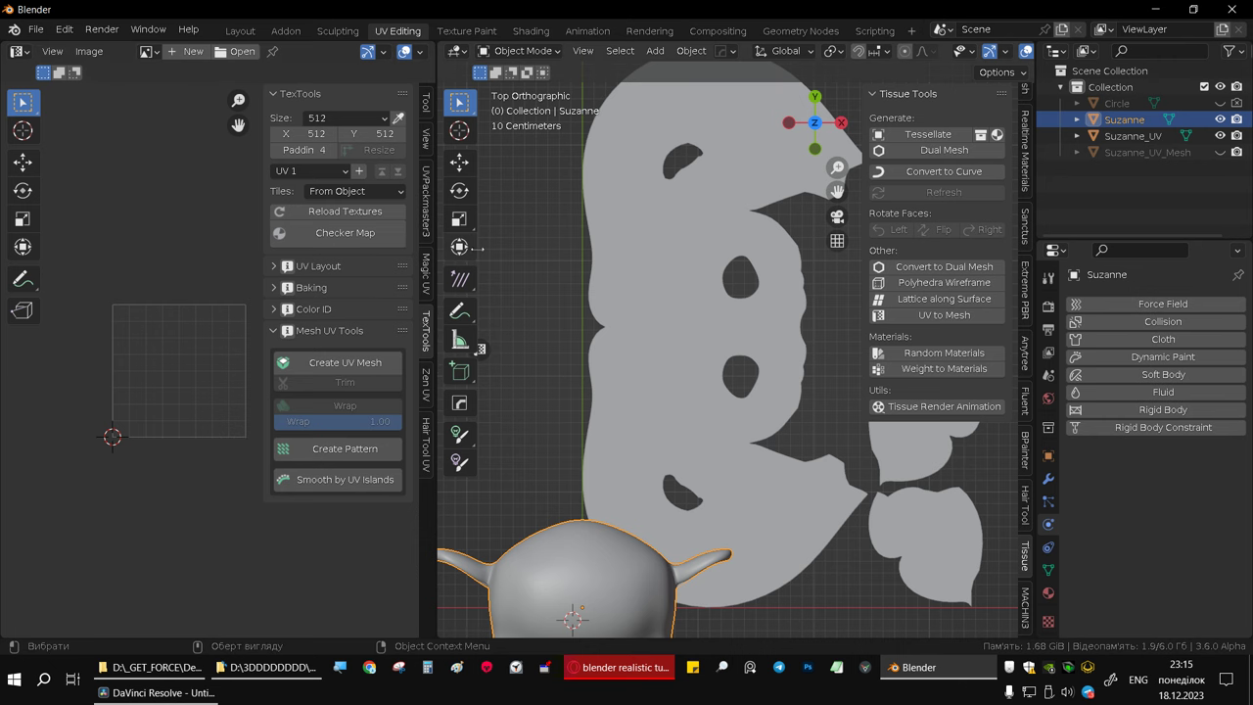
- Read the TexTools Mesh Texture docs, then check the Tiles source choices in Blender
{"action": "left_click", "coordinate": [616, 668]}
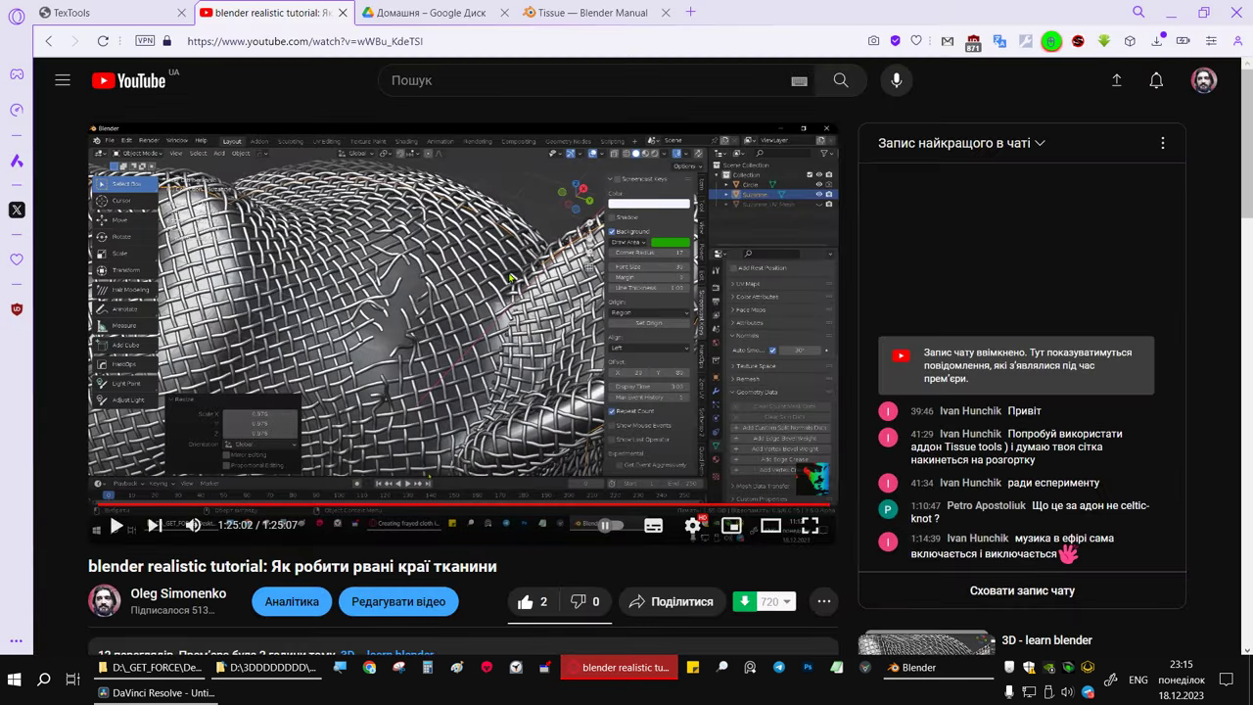
{"action": "left_click", "coordinate": [88, 13]}
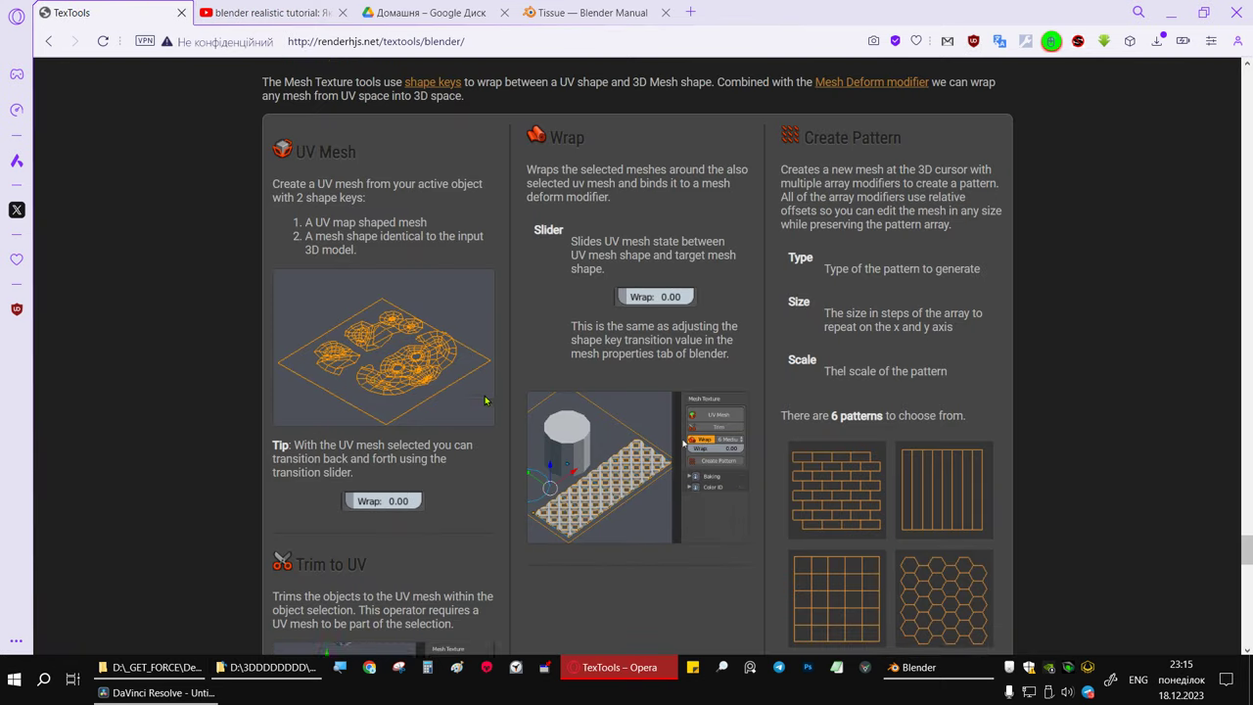
{"action": "scroll", "coordinate": [245, 215], "scroll_direction": "down", "scroll_amount": 3}
{"action": "scroll", "coordinate": [300, 323], "scroll_direction": "down", "scroll_amount": 2}
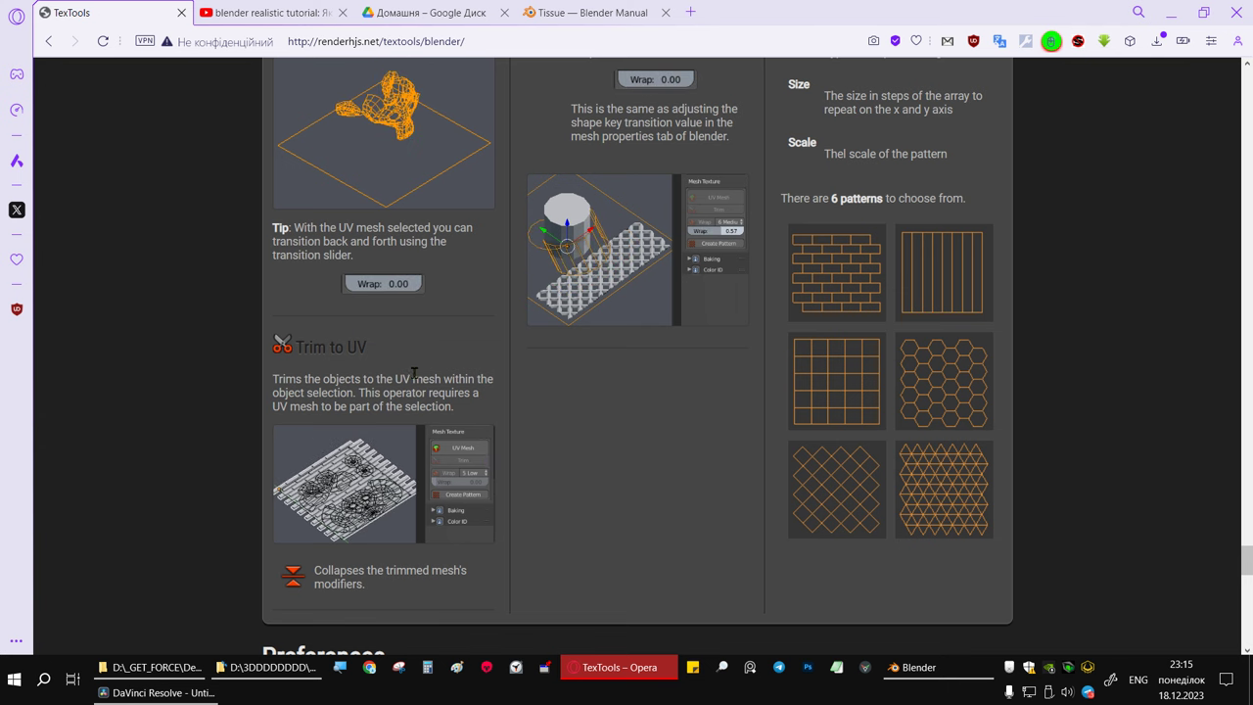
{"action": "scroll", "coordinate": [637, 353], "scroll_direction": "up", "scroll_amount": 2}
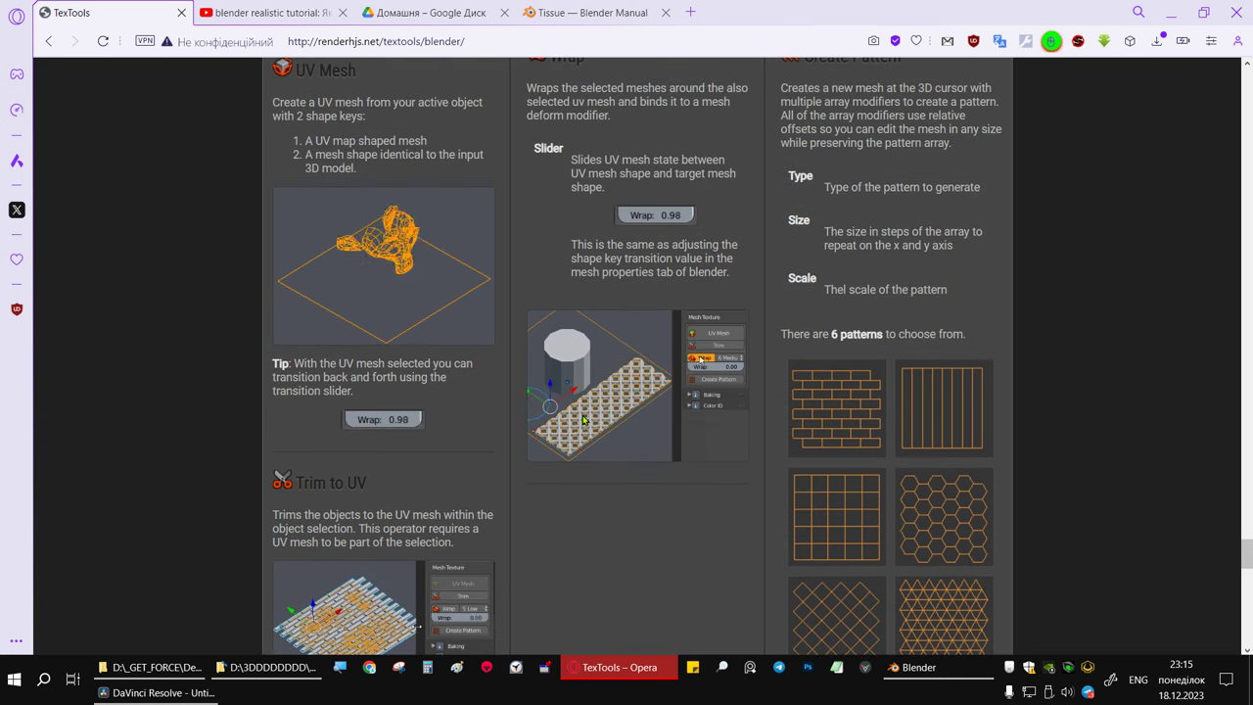
{"action": "scroll", "coordinate": [680, 614], "scroll_direction": "up", "scroll_amount": 1}
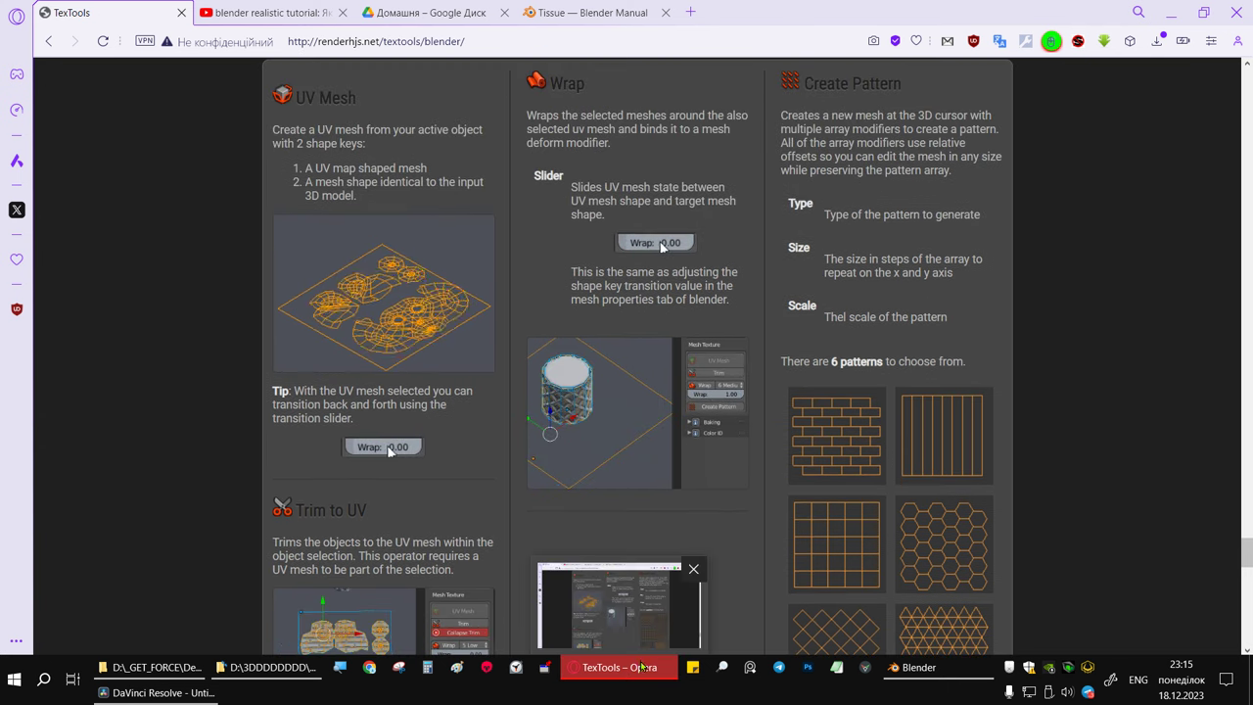
{"action": "left_click", "coordinate": [924, 661]}
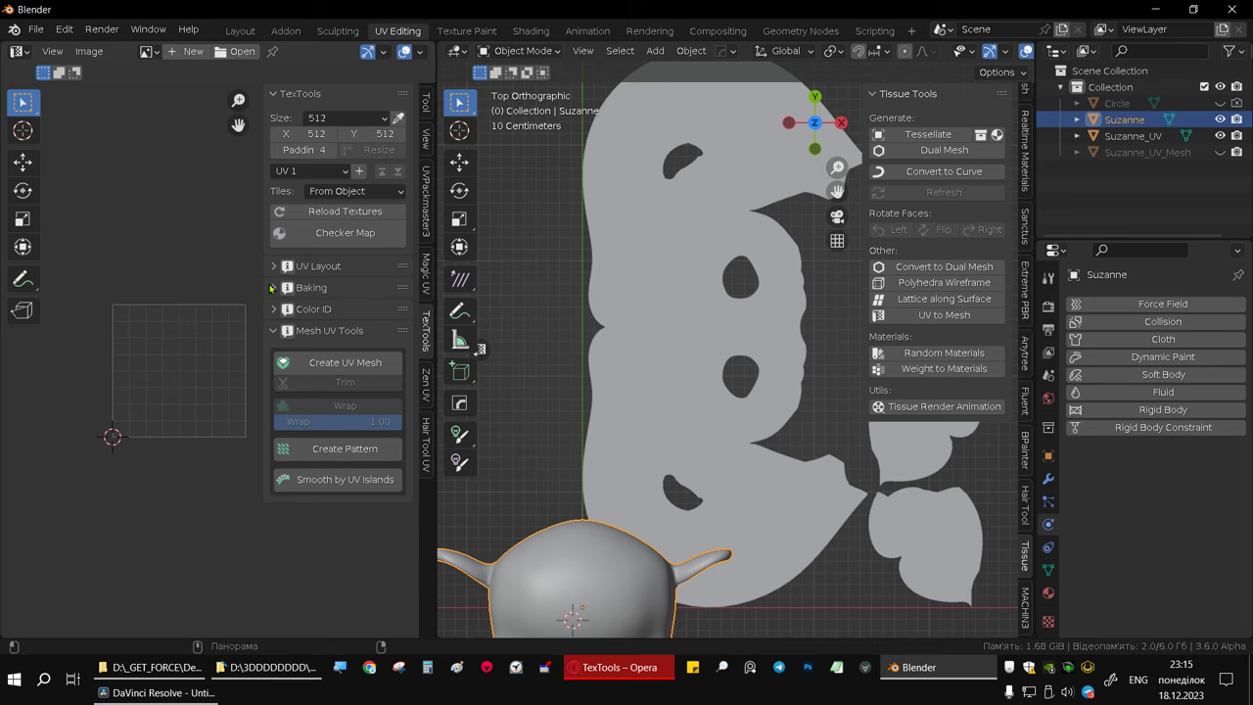
{"action": "left_click", "coordinate": [389, 194]}
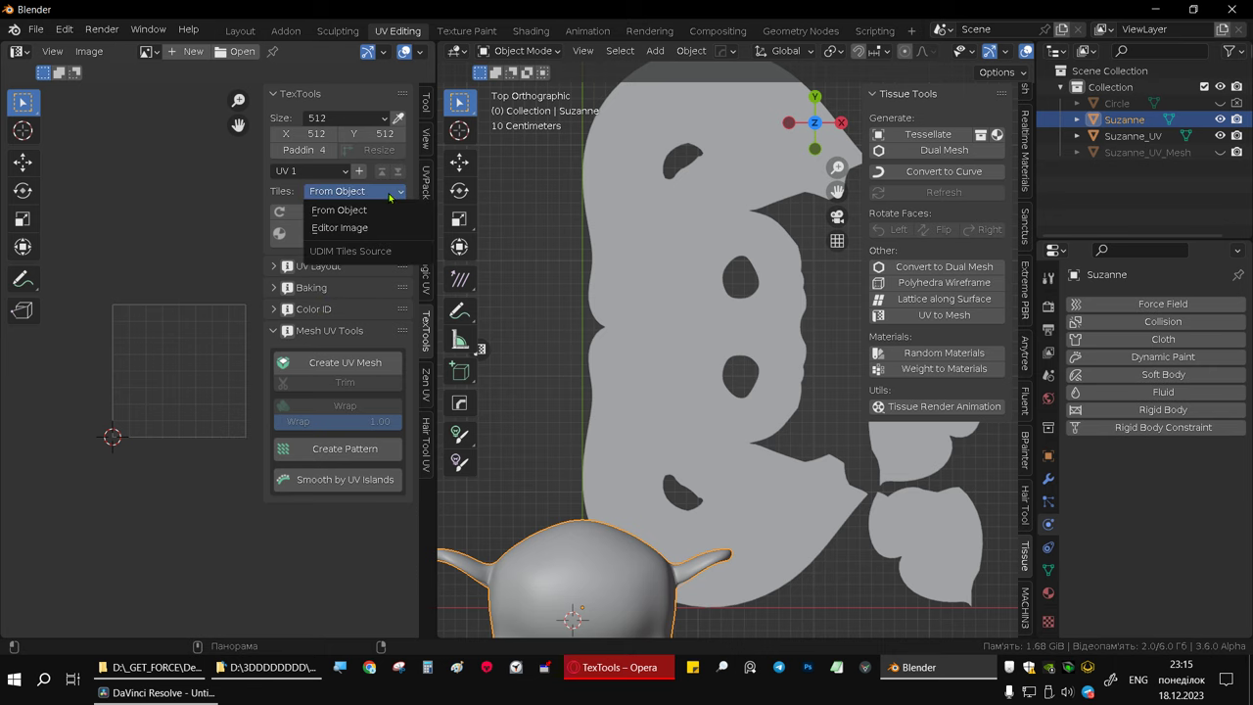
{"action": "mouse_move", "coordinate": [617, 666]}
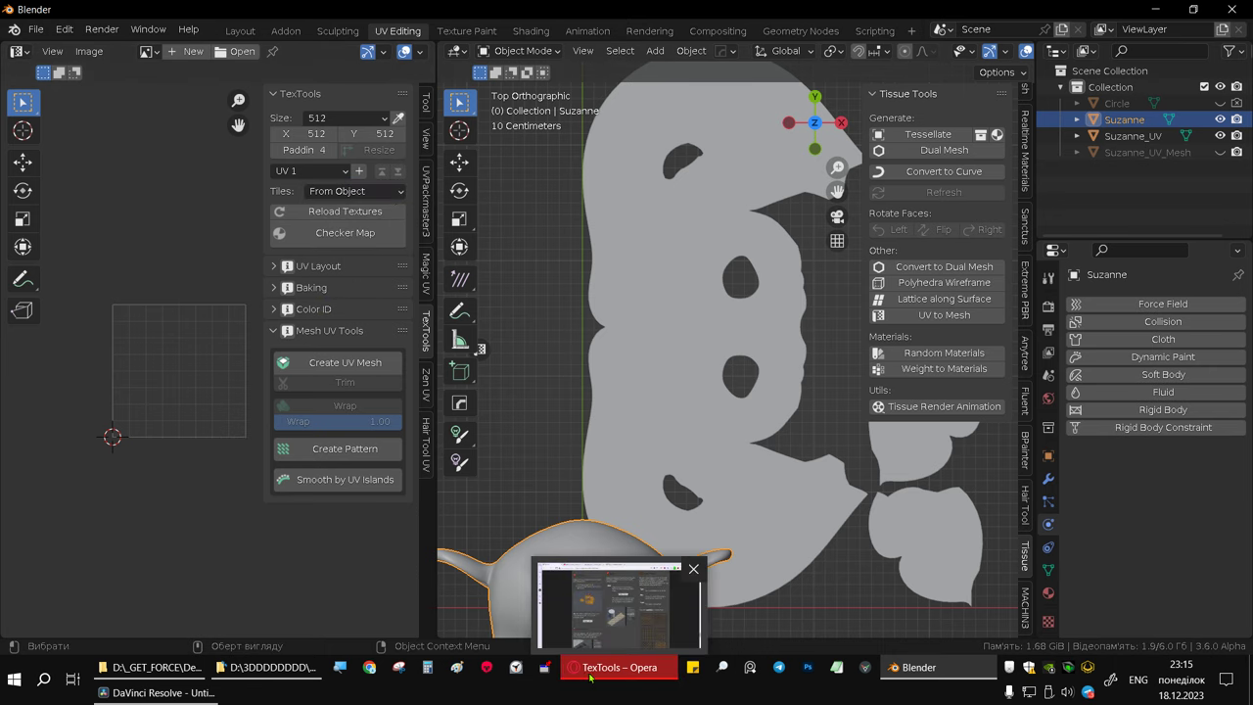
- Scroll further through the TexTools documentation page before returning to Blender
{"action": "left_click", "coordinate": [591, 675]}
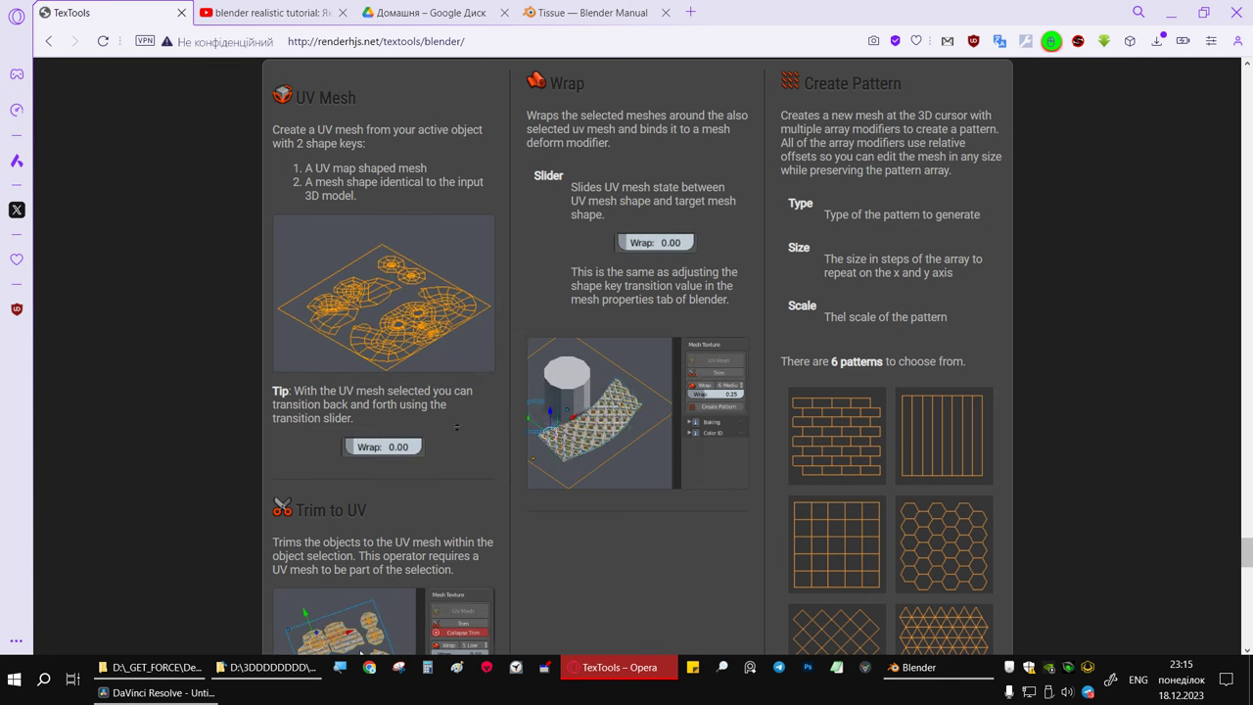
{"action": "scroll", "coordinate": [456, 427], "scroll_direction": "down", "scroll_amount": 1}
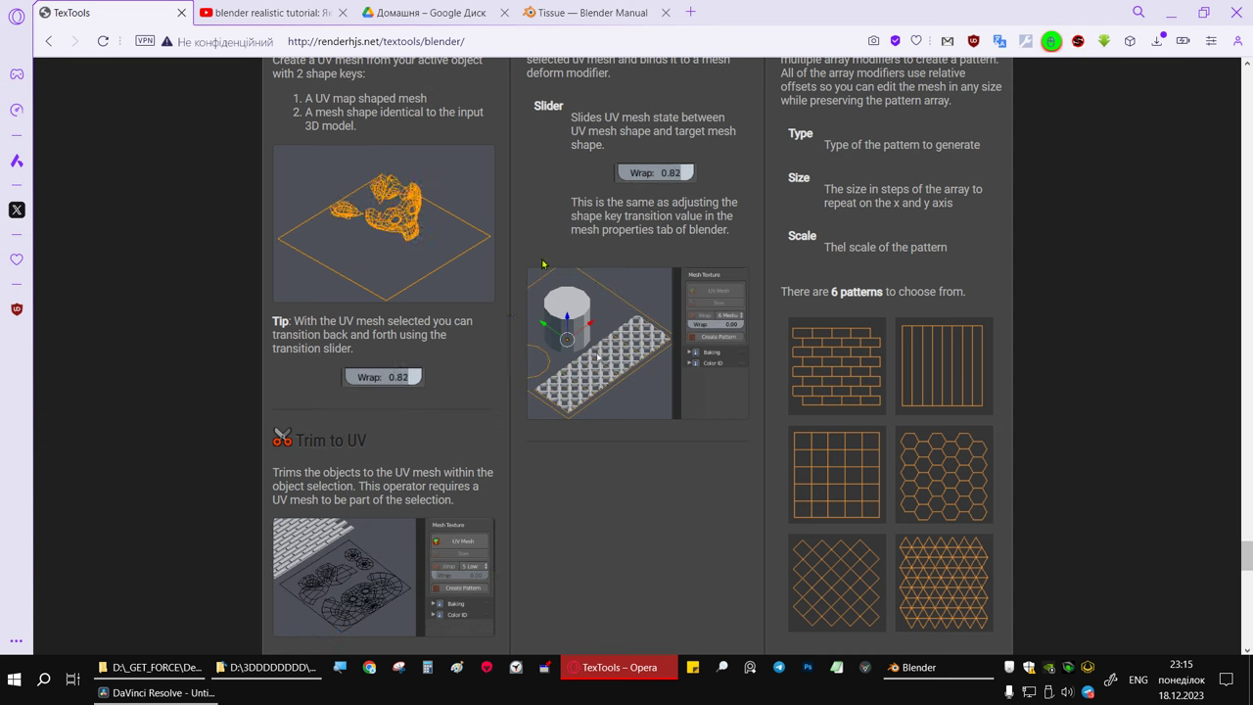
{"action": "scroll", "coordinate": [665, 462], "scroll_direction": "up", "scroll_amount": 2}
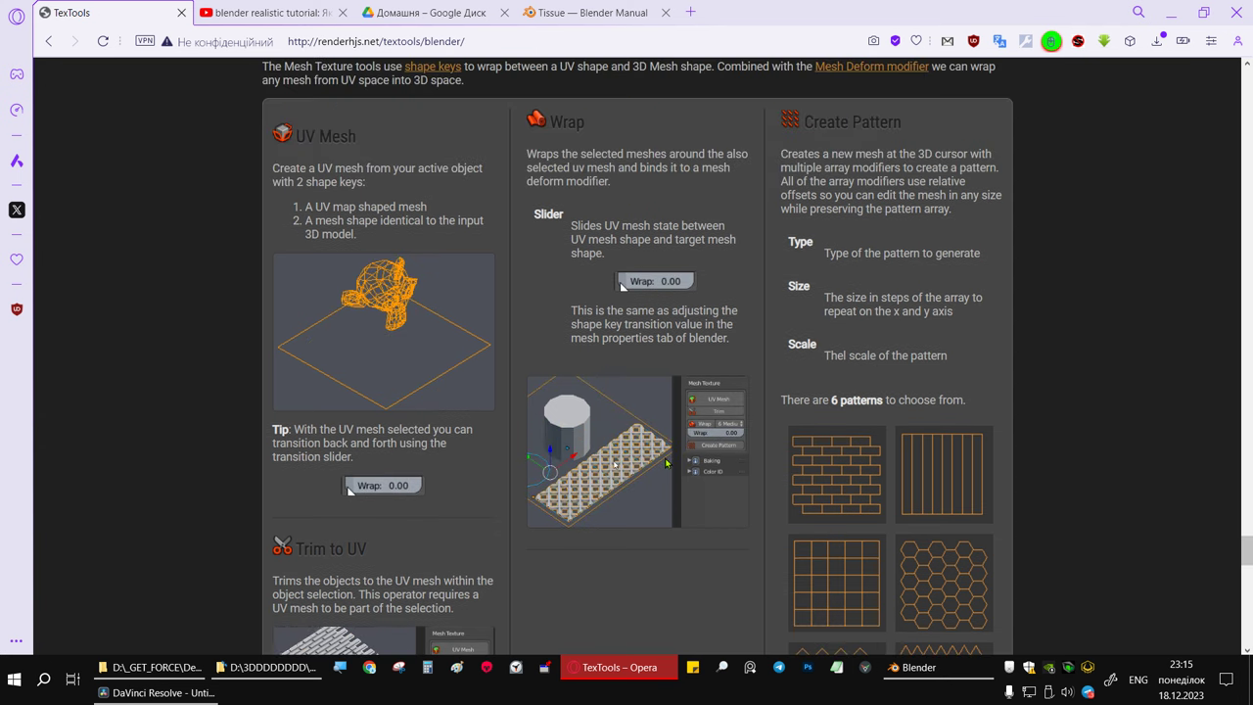
{"action": "scroll", "coordinate": [666, 462], "scroll_direction": "up", "scroll_amount": 5}
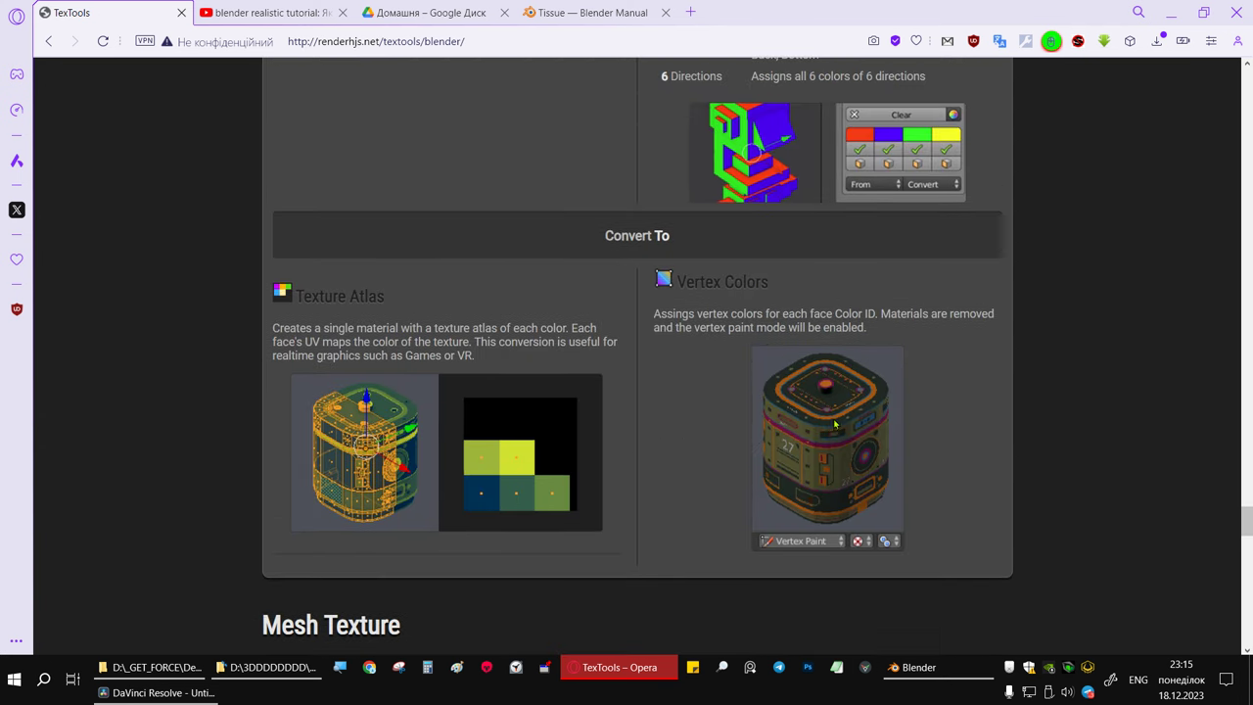
{"action": "mouse_move", "coordinate": [1248, 525]}
{"action": "left_mouse_down"}
{"action": "mouse_move", "coordinate": [1249, 640]}
{"action": "mouse_move", "coordinate": [1247, 619]}
{"action": "left_mouse_up"}
{"action": "scroll", "coordinate": [637, 392], "scroll_direction": "up", "scroll_amount": 1}
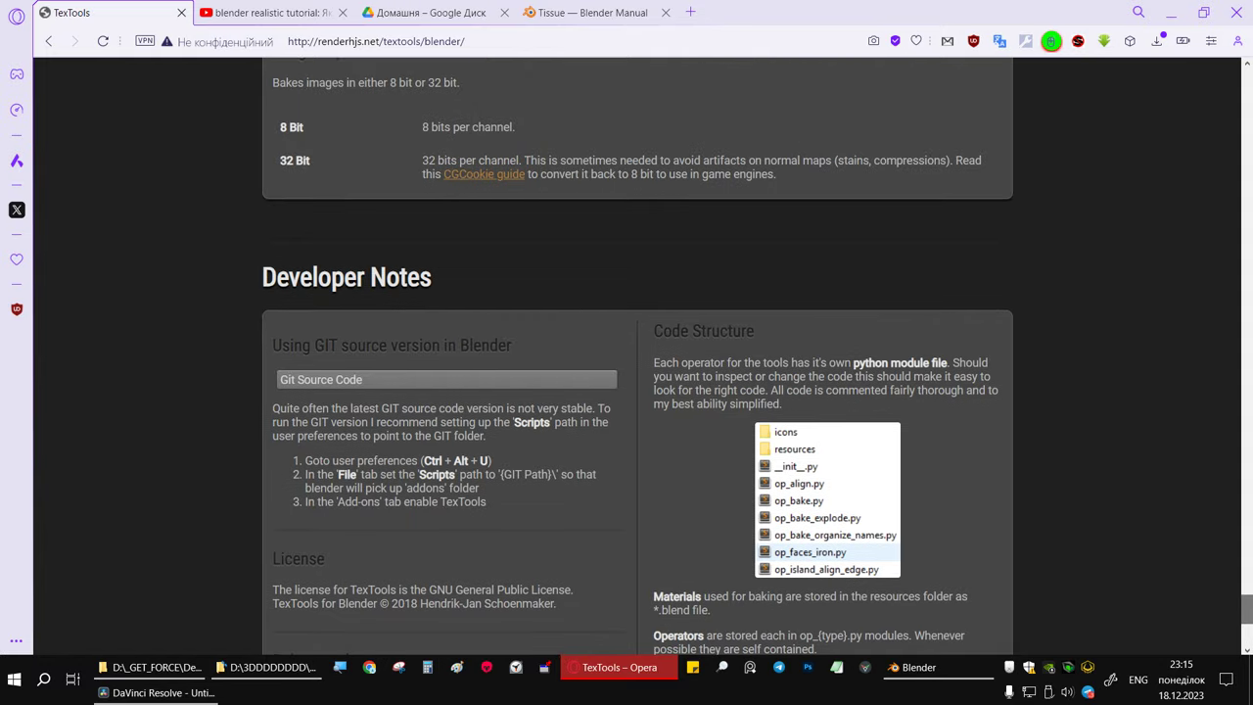
{"action": "scroll", "coordinate": [637, 391], "scroll_direction": "up", "scroll_amount": 2}
{"action": "scroll", "coordinate": [636, 391], "scroll_direction": "up", "scroll_amount": 3}
{"action": "scroll", "coordinate": [636, 392], "scroll_direction": "up", "scroll_amount": 1}
{"action": "left_click_drag", "start_coordinate": [1246, 580], "coordinate": [1222, 155]}
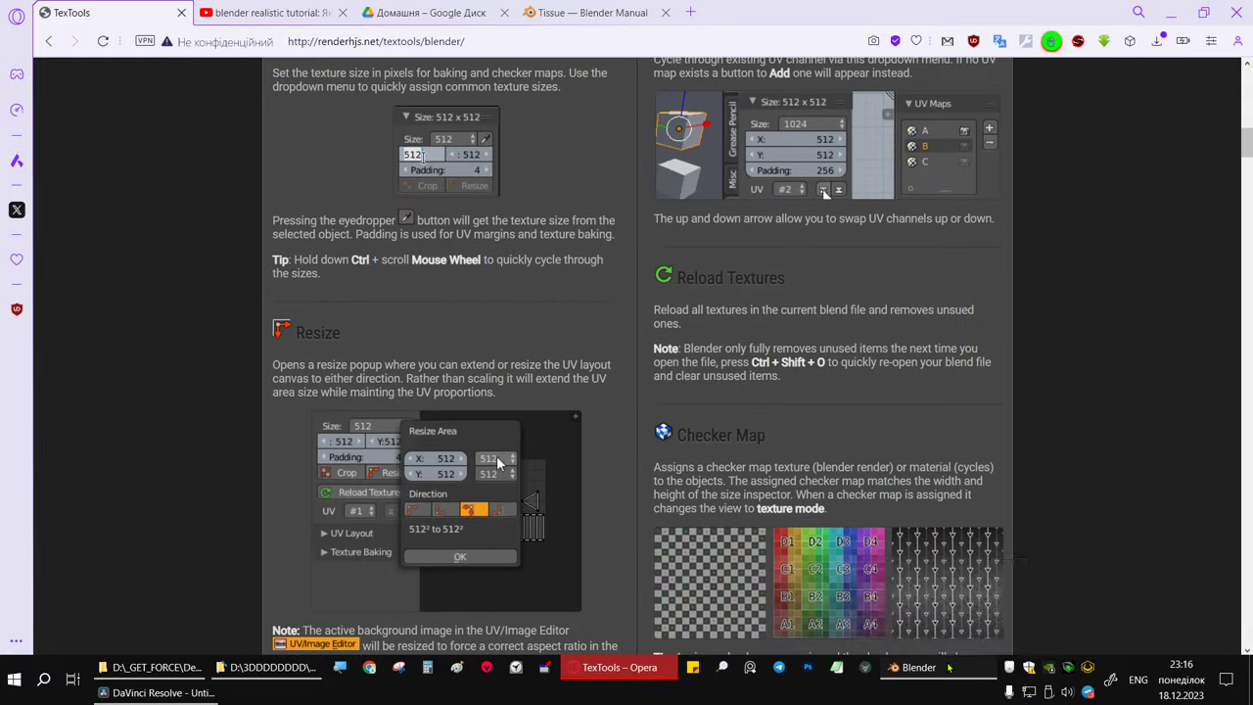
{"action": "left_click", "coordinate": [957, 635]}
- Select the flat Suzanne_UV mesh, check it in Edit Mode, and snap to top view
{"action": "left_click", "coordinate": [716, 432]}
{"action": "scroll", "coordinate": [716, 432], "scroll_direction": "down", "scroll_amount": 5}
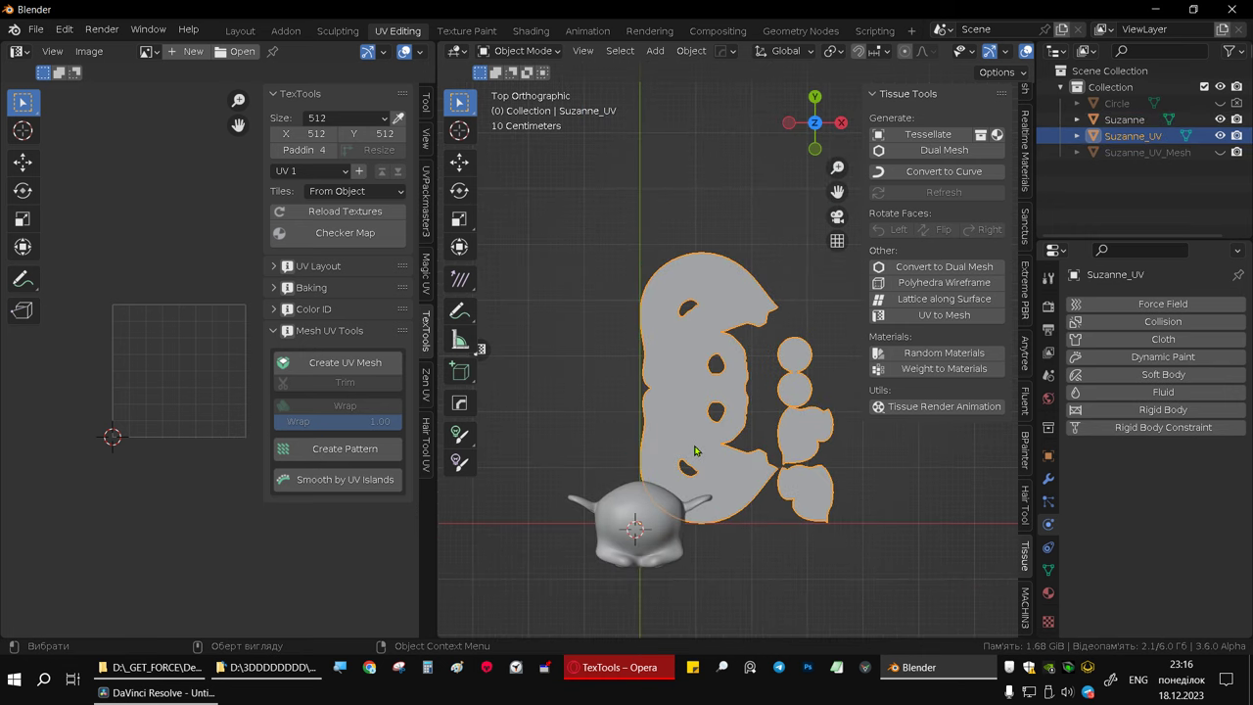
{"action": "mouse_move", "coordinate": [696, 447]}
{"action": "middle_mouse_down"}
{"action": "mouse_move", "coordinate": [646, 425]}
{"action": "mouse_move", "coordinate": [891, 477]}
{"action": "middle_mouse_up"}
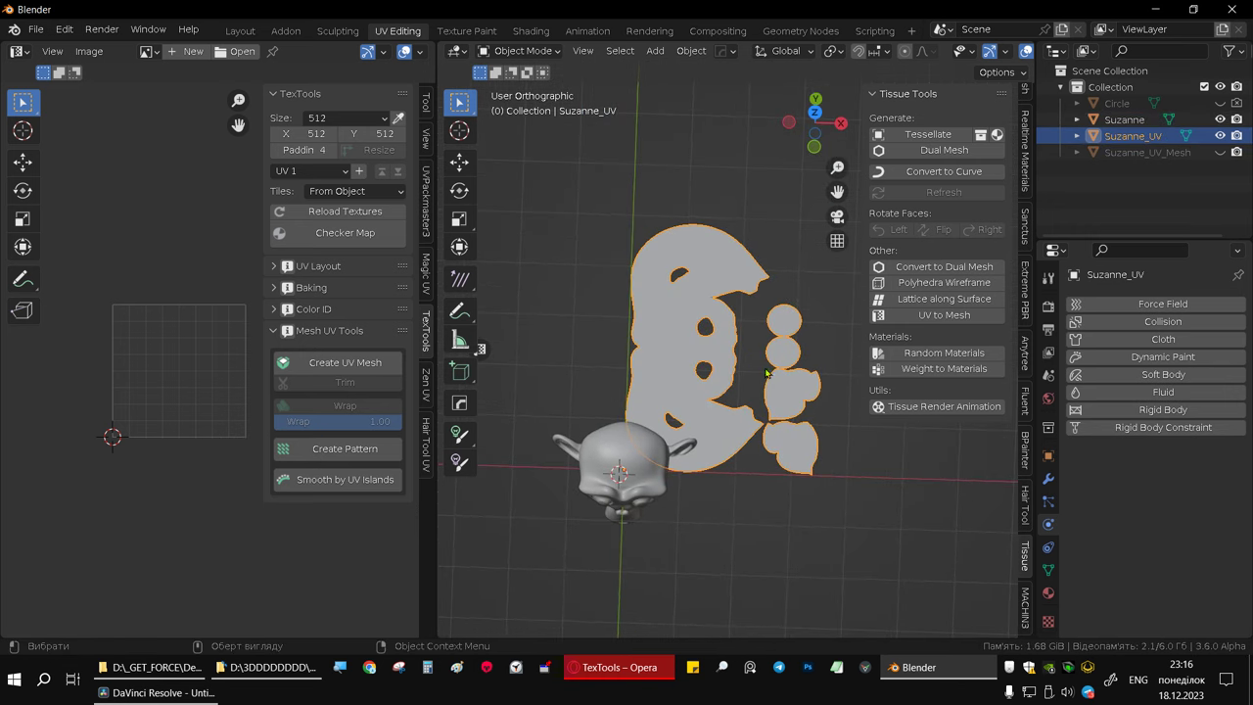
{"action": "key", "text": "Tab"}
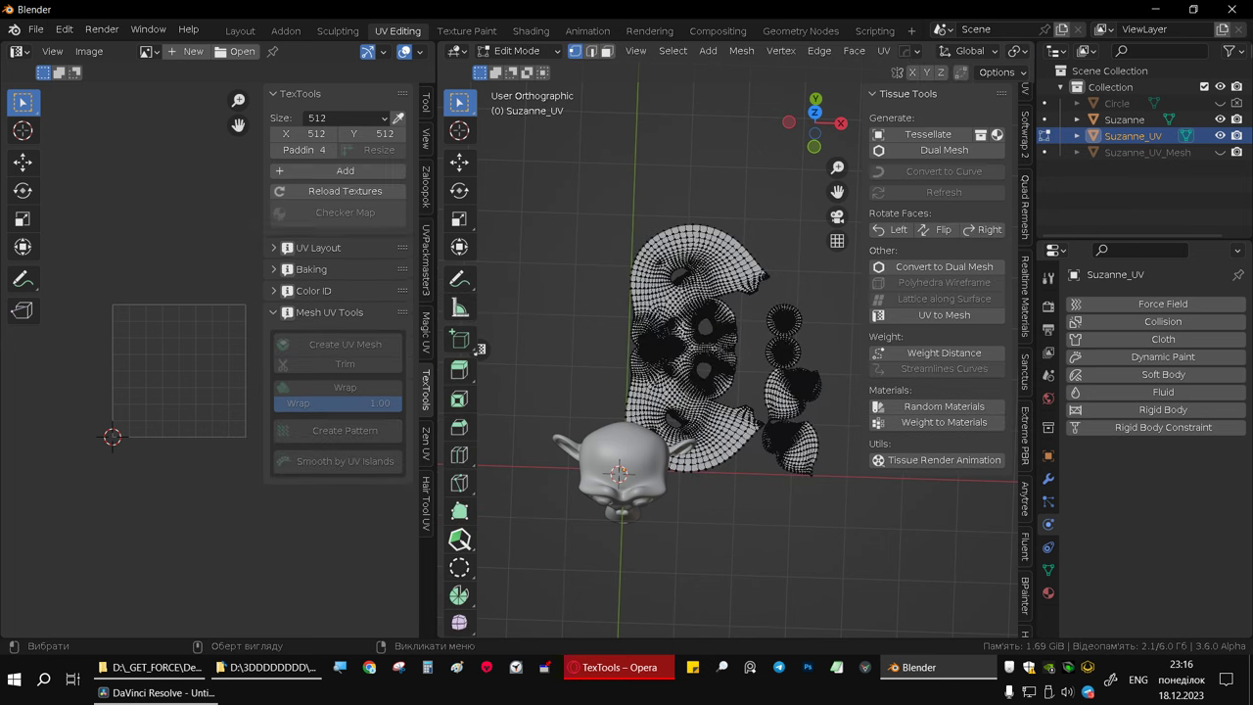
{"action": "key", "text": "Tab"}
{"action": "middle_click_drag", "start_coordinate": [686, 319], "coordinate": [679, 365]}
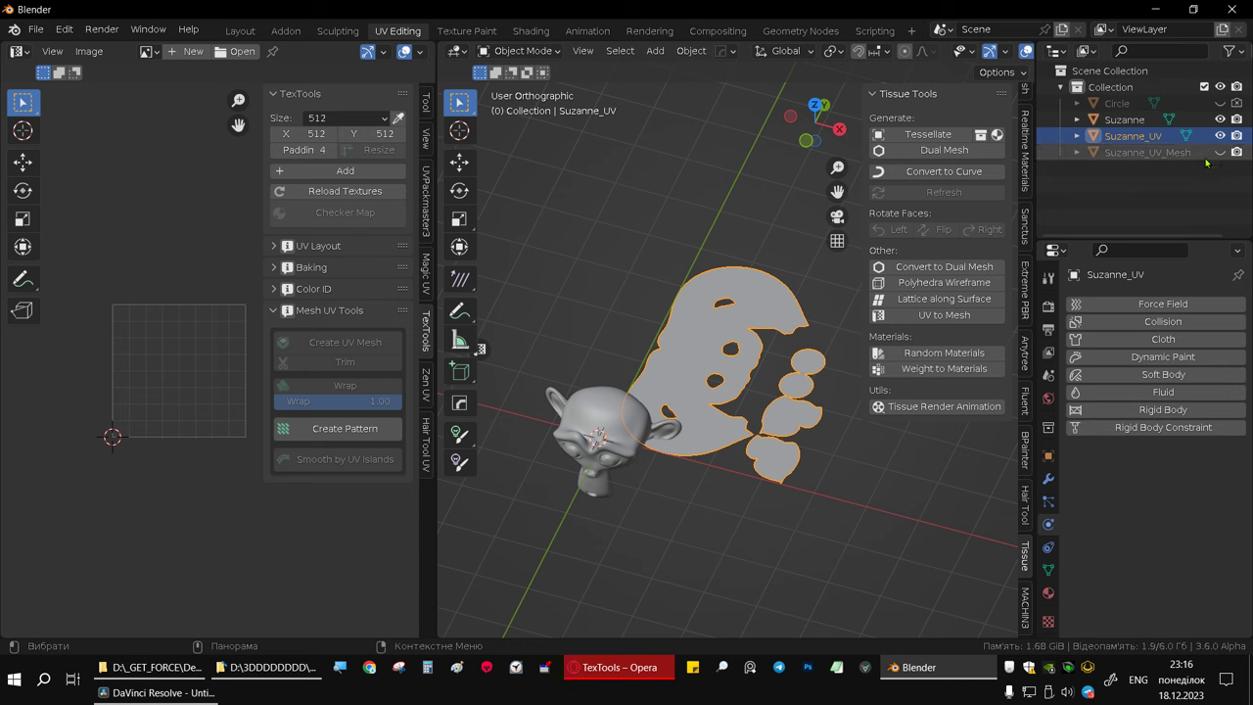
{"action": "middle_click_drag", "start_coordinate": [741, 377], "coordinate": [755, 504]}
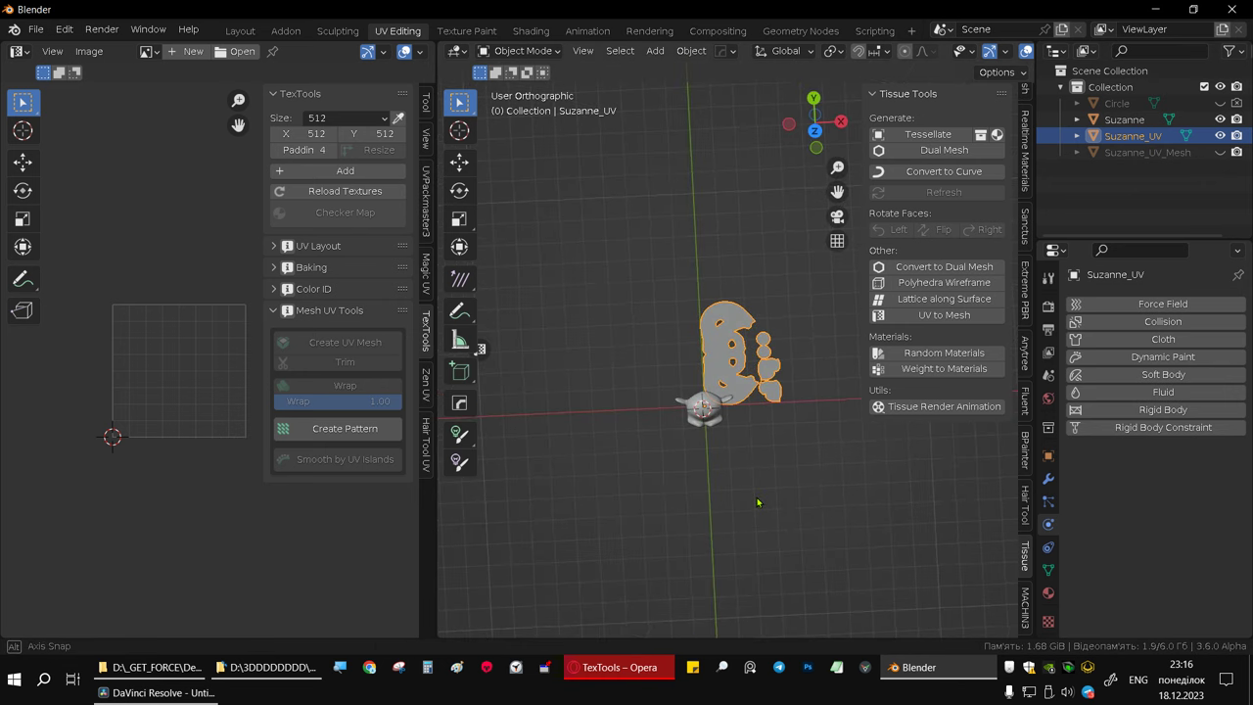
{"action": "key", "text": "KP_7"}
- Move Suzanne_UV up and to the left, and move the Suzanne head left
{"action": "key", "text": "g"}
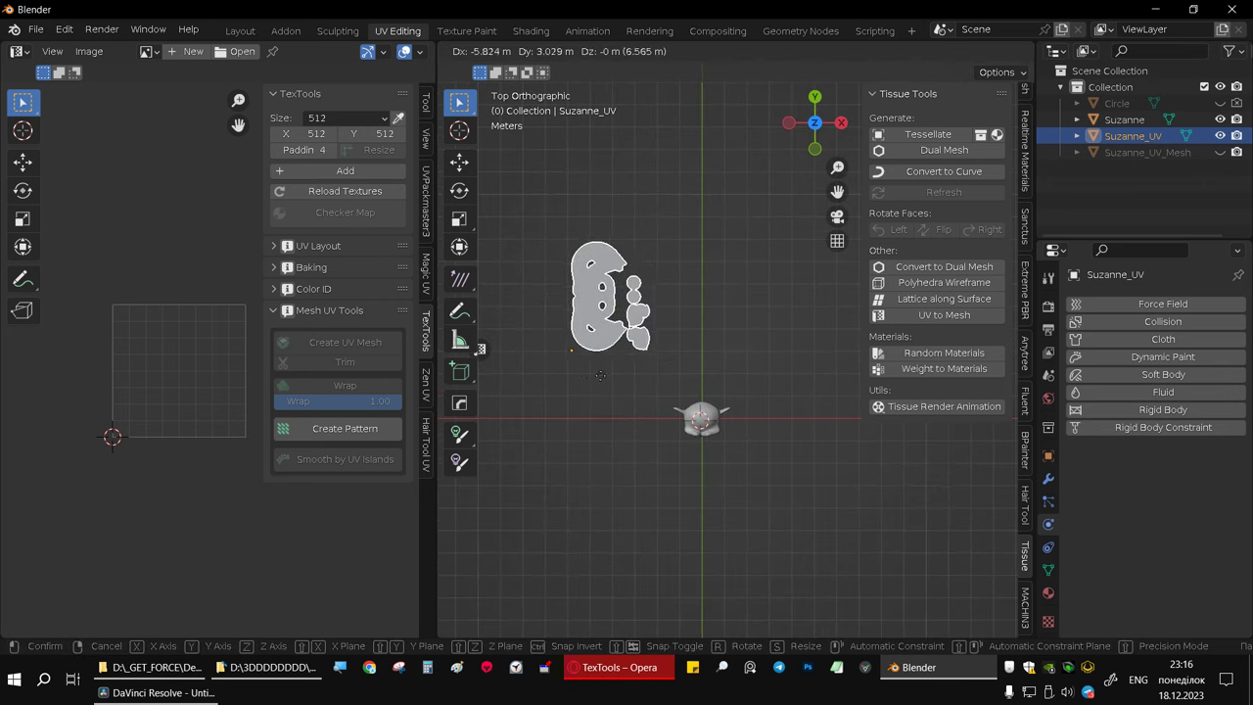
{"action": "left_click", "coordinate": [578, 389]}
{"action": "left_click", "coordinate": [714, 431]}
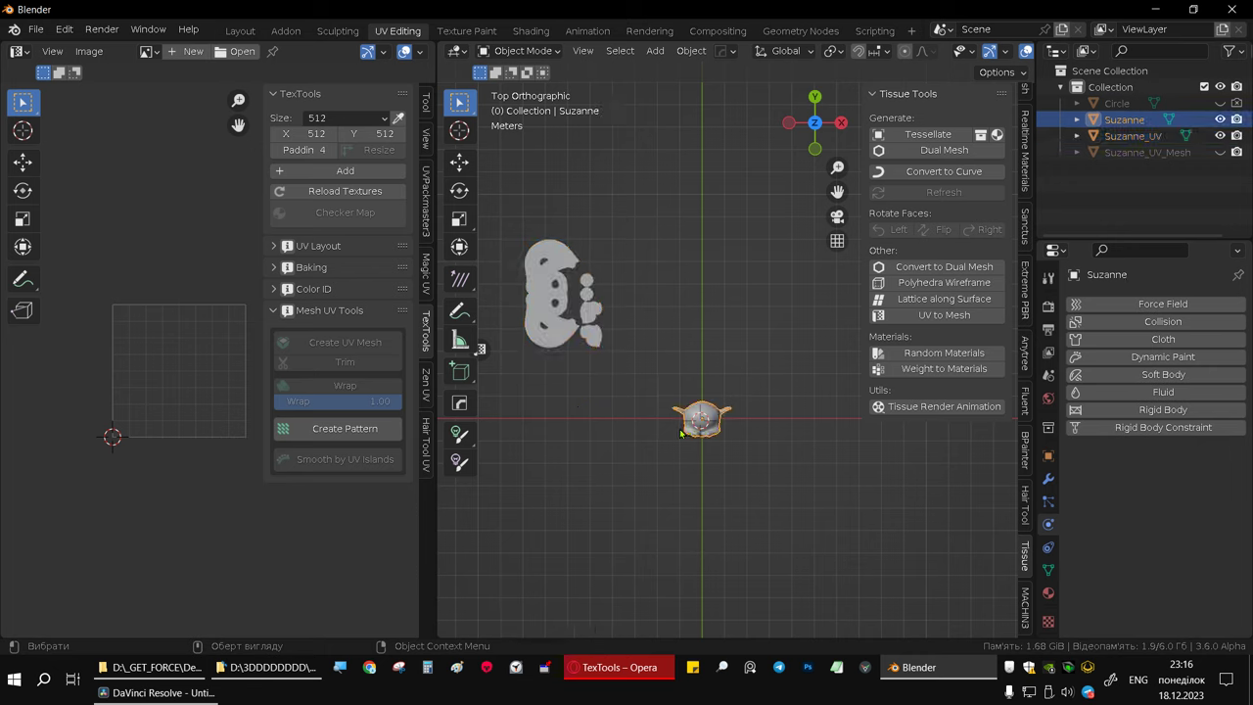
{"action": "left_click_drag", "start_coordinate": [682, 433], "coordinate": [548, 419]}
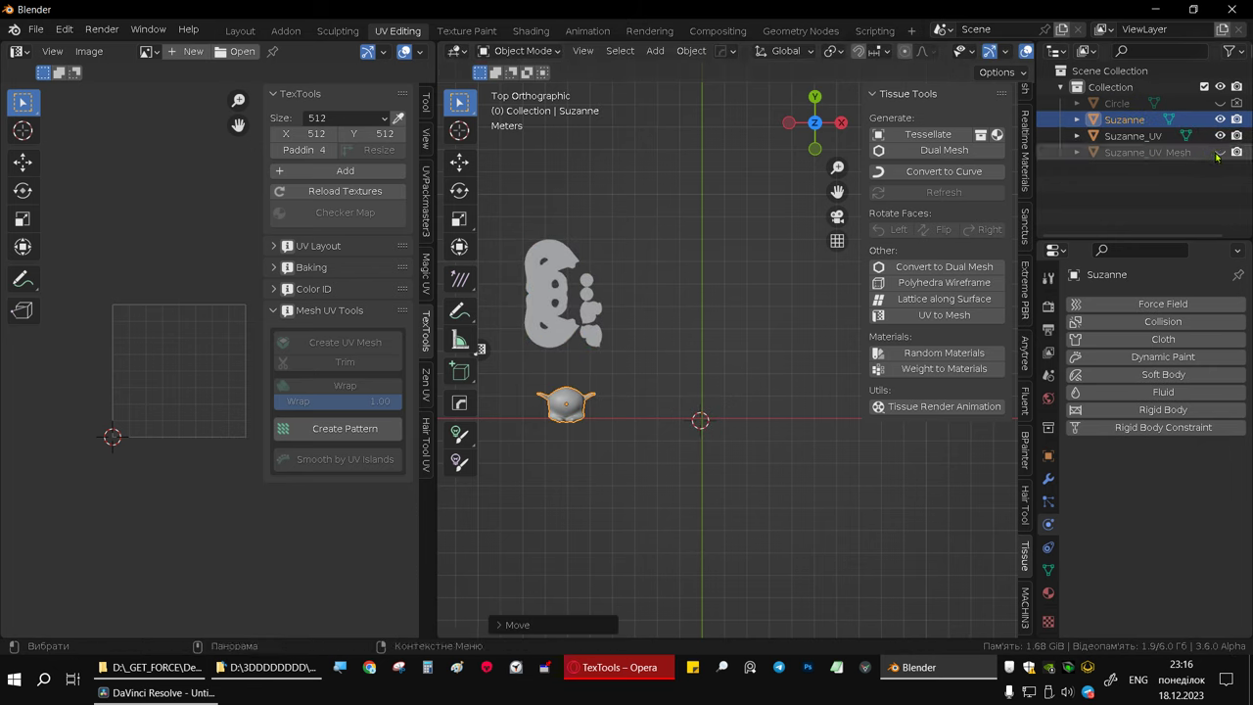
- Unhide the Circle object and select it
{"action": "left_click", "coordinate": [1220, 103]}
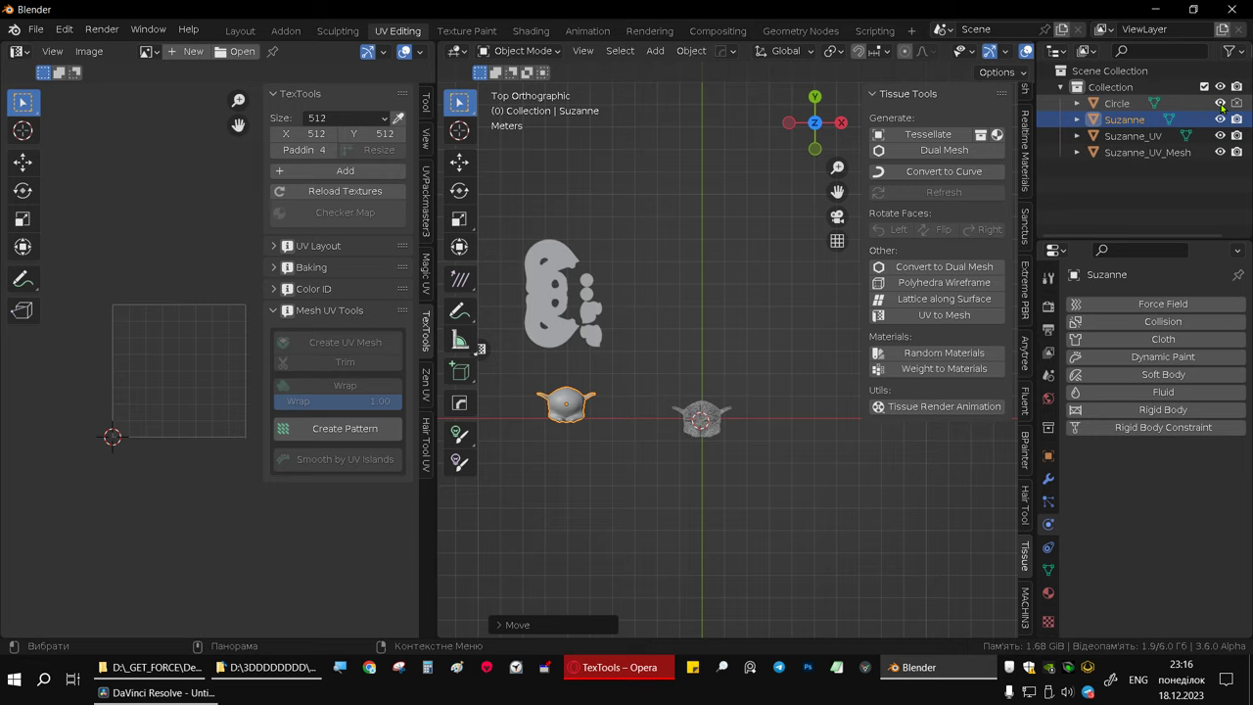
{"action": "scroll", "coordinate": [735, 392], "scroll_direction": "up", "scroll_amount": 8}
{"action": "scroll", "coordinate": [735, 392], "scroll_direction": "up", "scroll_amount": 3}
{"action": "middle_click_drag", "start_coordinate": [735, 448], "coordinate": [744, 433]}
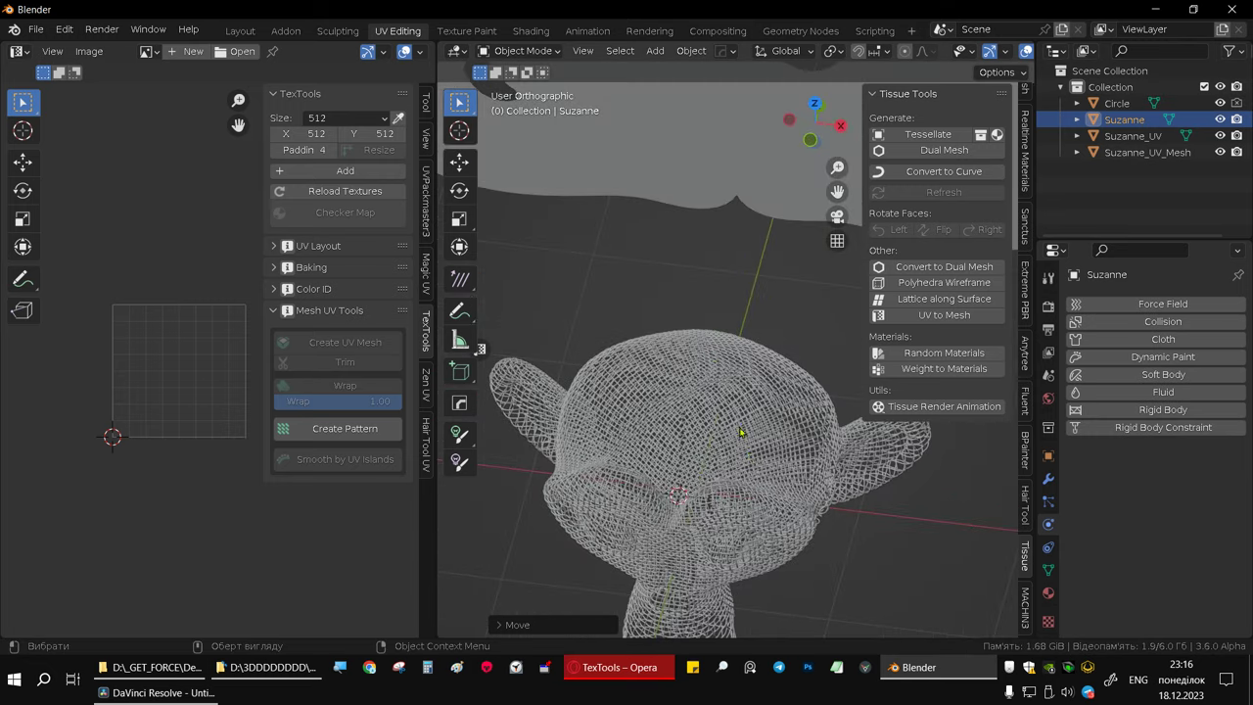
{"action": "left_click", "coordinate": [744, 433]}
{"action": "scroll", "coordinate": [754, 390], "scroll_direction": "down", "scroll_amount": 3}
- Select the flat UV mesh and morph its uv shape key partway back toward Suzanne
{"action": "left_click", "coordinate": [775, 321]}
{"action": "scroll", "coordinate": [774, 321], "scroll_direction": "down", "scroll_amount": 2}
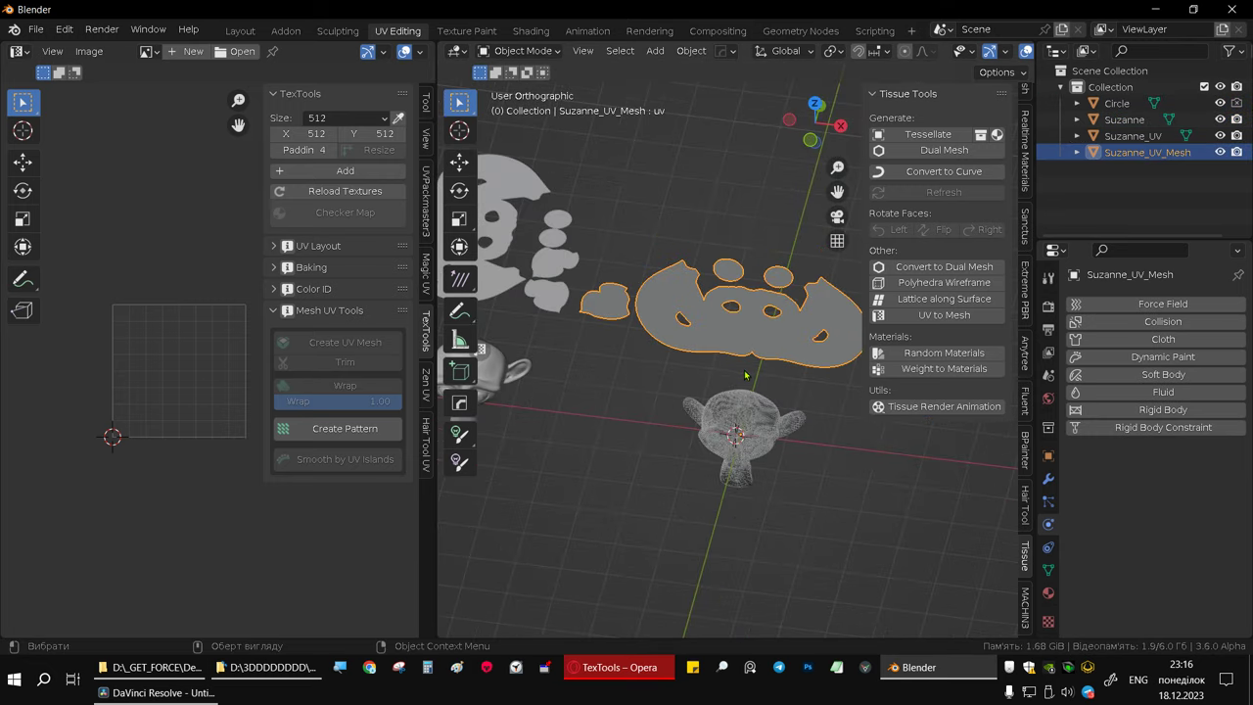
{"action": "scroll", "coordinate": [783, 392], "scroll_direction": "down", "scroll_amount": 3}
{"action": "left_click", "coordinate": [1049, 570]}
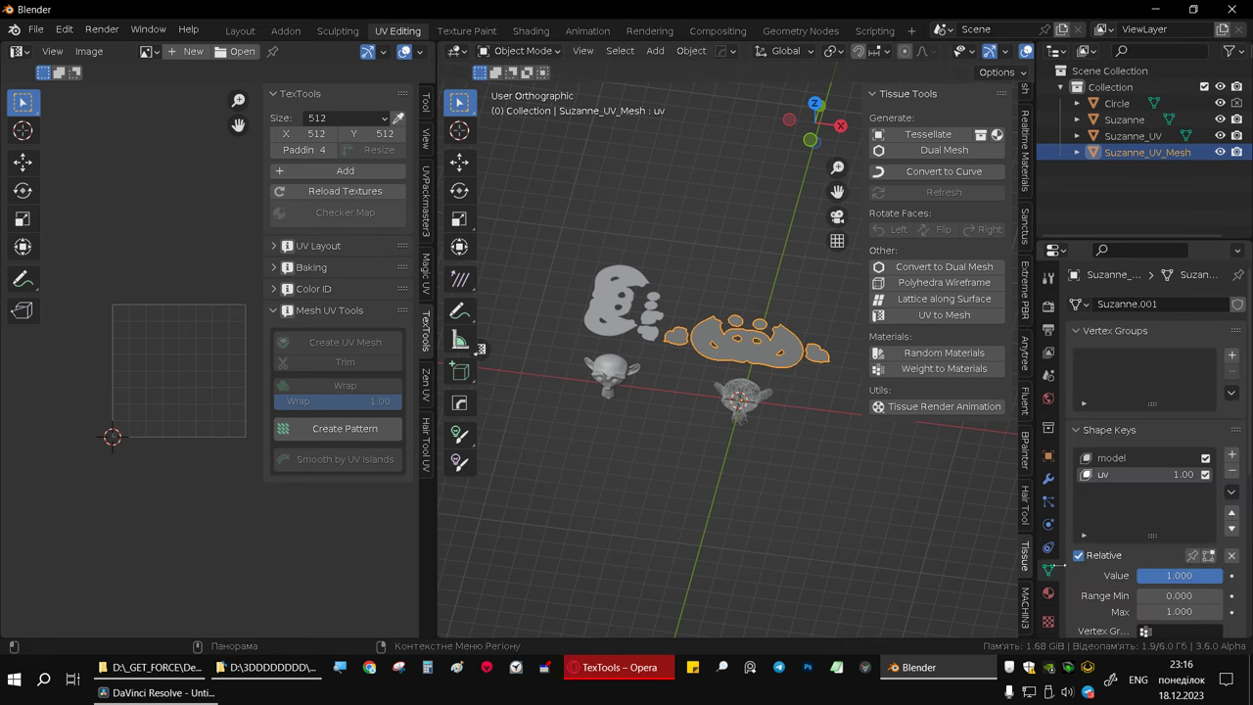
{"action": "left_click_drag", "start_coordinate": [1184, 578], "coordinate": [1165, 578]}
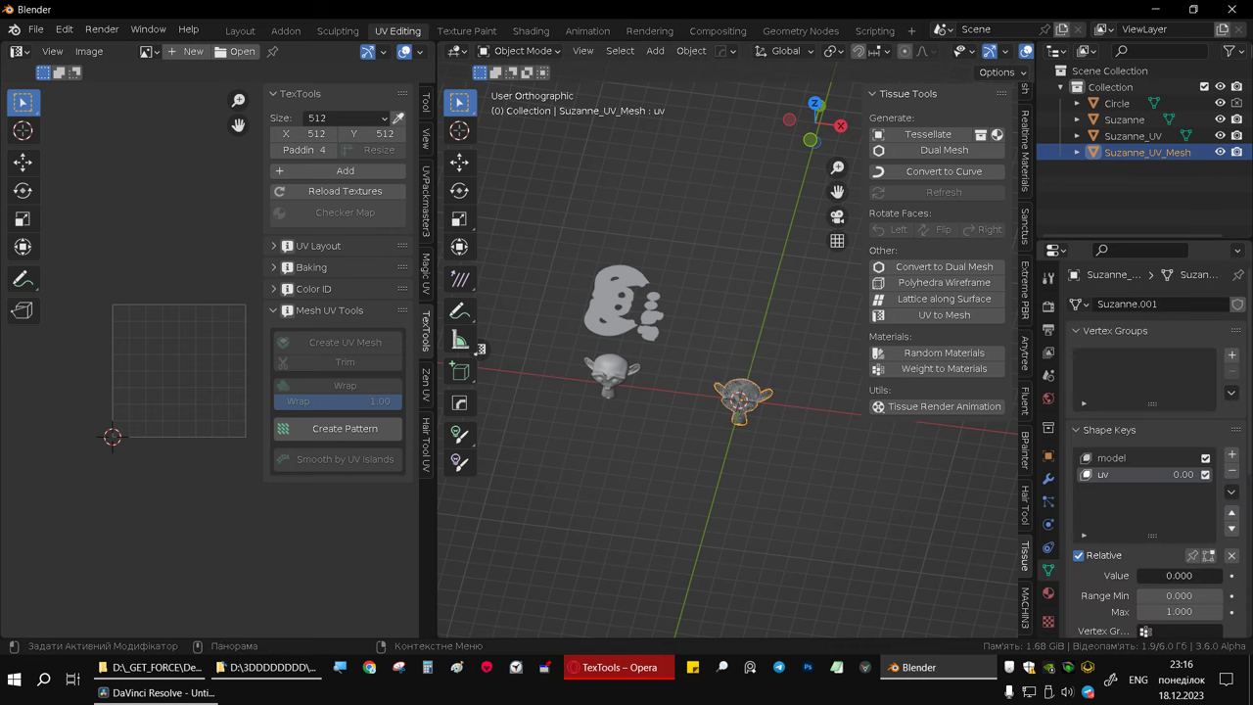
- Select the Circle object and hide it
{"action": "left_click", "coordinate": [750, 403]}
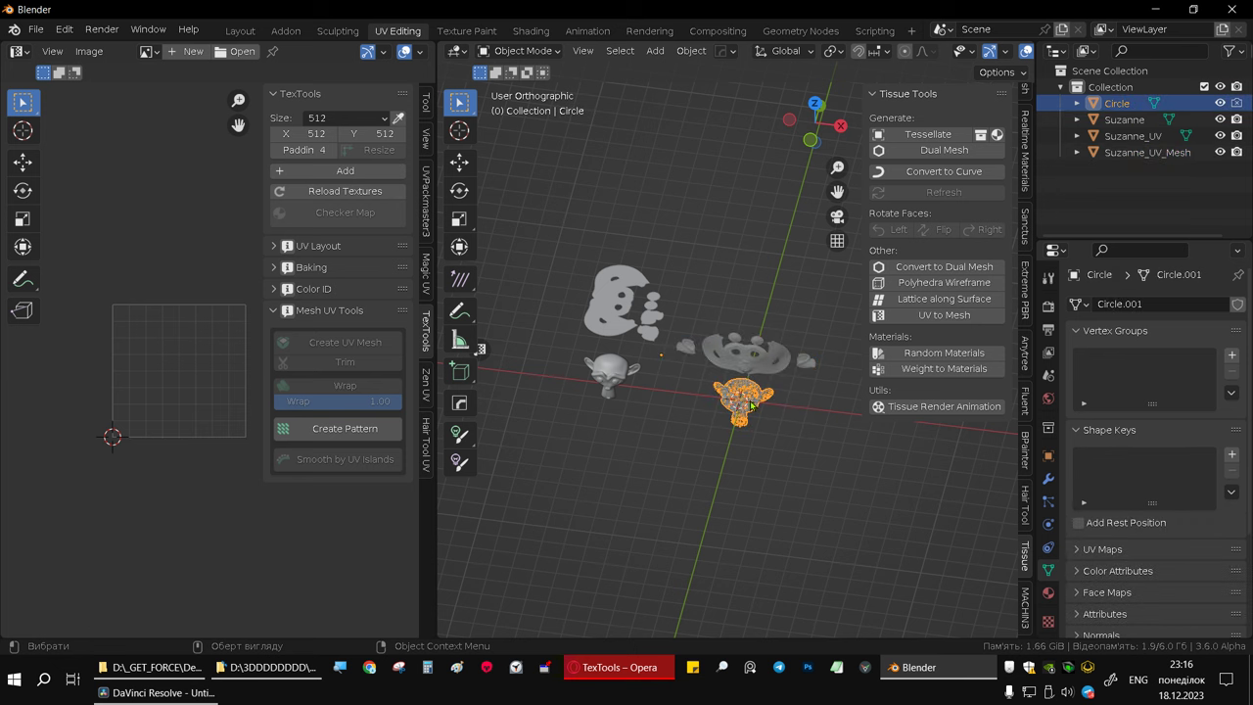
{"action": "key", "text": "h"}
{"action": "scroll", "coordinate": [773, 384], "scroll_direction": "up", "scroll_amount": 2}
{"action": "scroll", "coordinate": [773, 384], "scroll_direction": "up", "scroll_amount": 2}
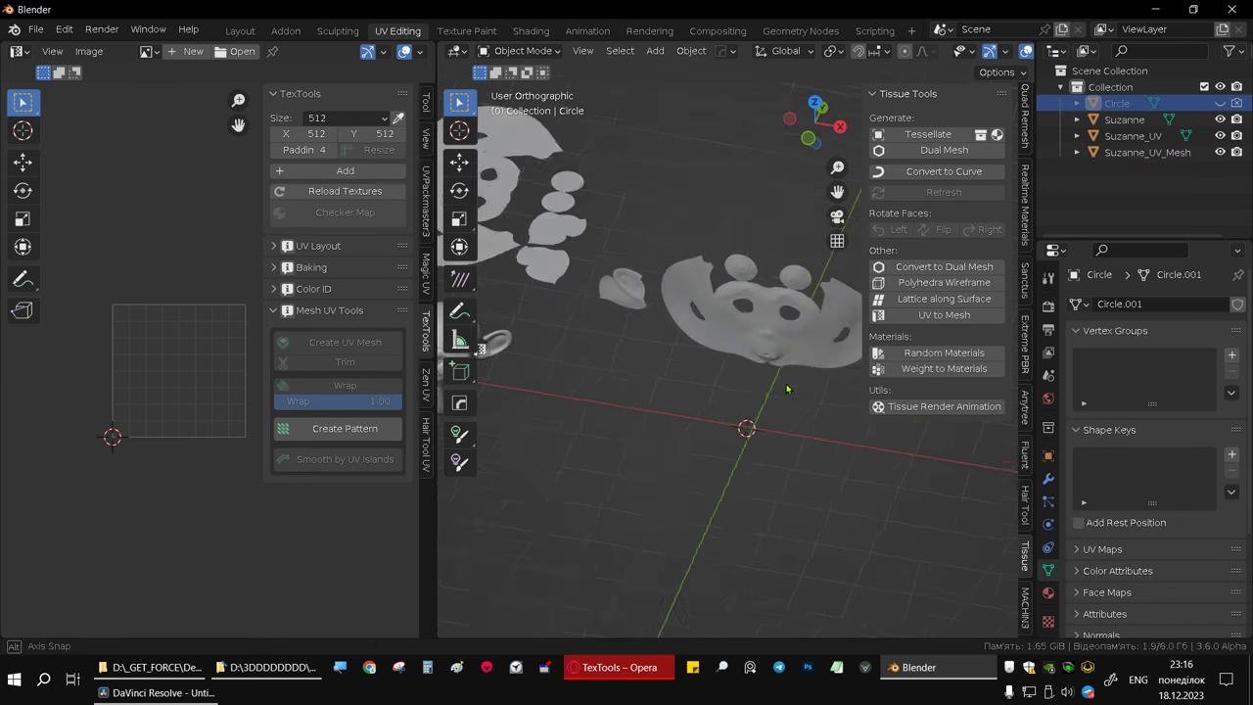
{"action": "middle_click_drag", "start_coordinate": [772, 384], "coordinate": [774, 431]}
- Set Suzanne_UV_Mesh's uv shape key to 0 for the full head, then widen the 3D view
{"action": "left_click", "coordinate": [831, 355]}
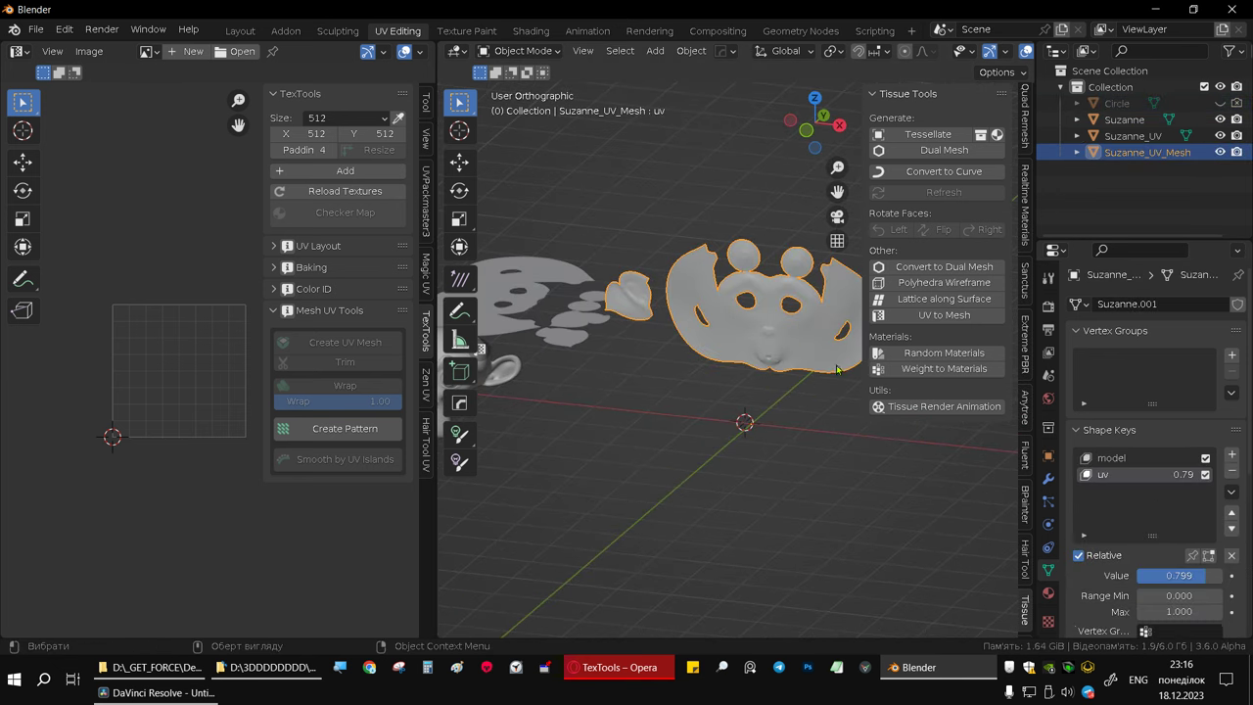
{"action": "mouse_move", "coordinate": [1205, 576]}
{"action": "left_mouse_down"}
{"action": "mouse_move", "coordinate": [1151, 576]}
{"action": "mouse_move", "coordinate": [1170, 576]}
{"action": "left_mouse_up"}
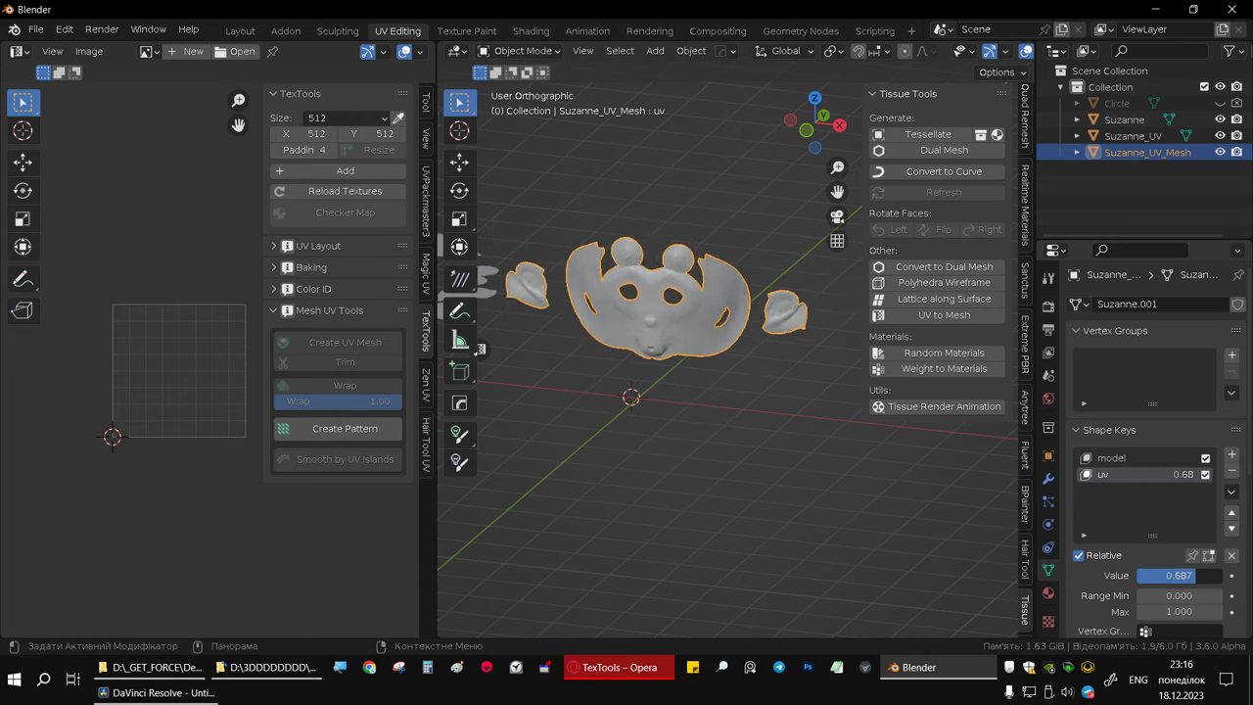
{"action": "left_click_drag", "start_coordinate": [1170, 576], "coordinate": [1141, 576]}
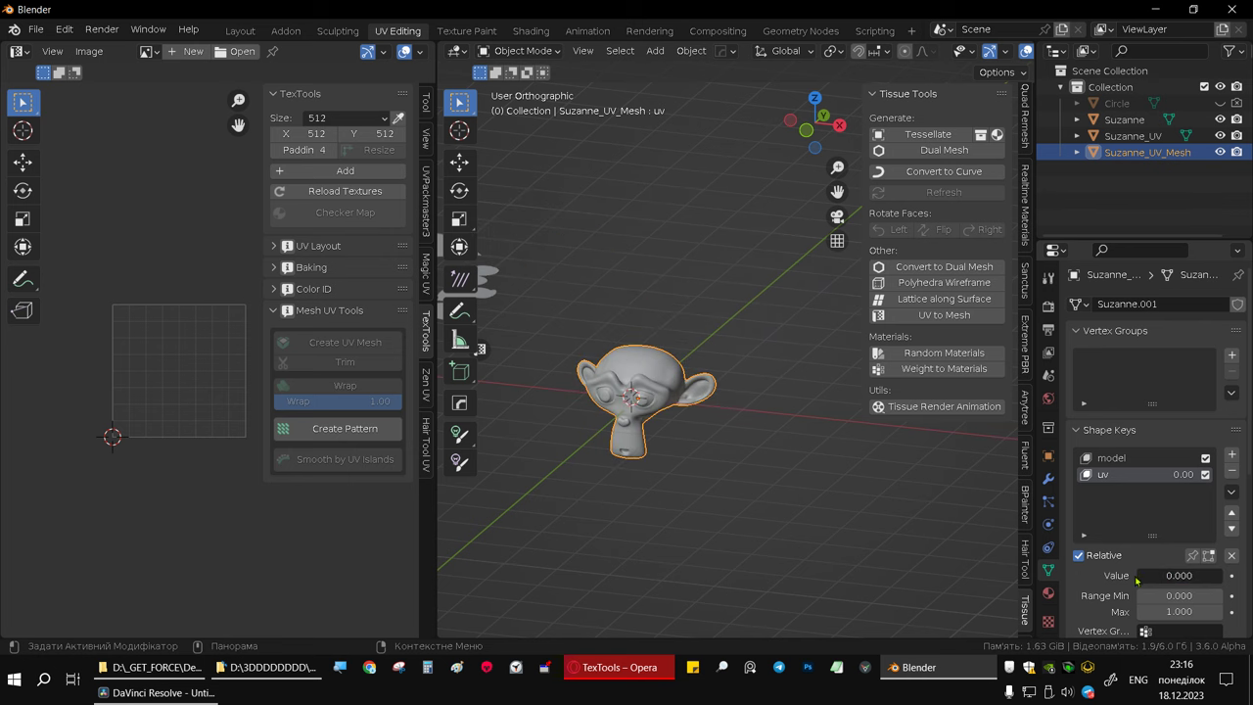
{"action": "scroll", "coordinate": [644, 353], "scroll_direction": "up", "scroll_amount": 2}
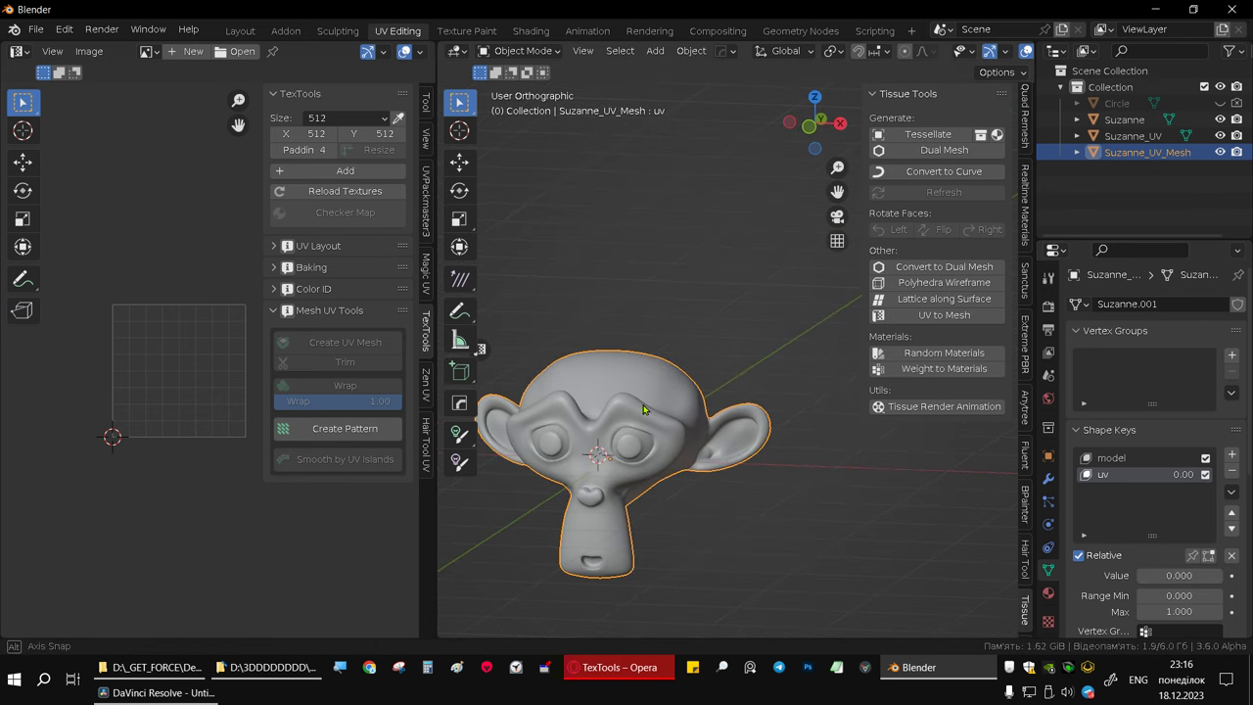
{"action": "mouse_move", "coordinate": [644, 353]}
{"action": "middle_mouse_down"}
{"action": "mouse_move", "coordinate": [705, 406]}
{"action": "mouse_move", "coordinate": [537, 391]}
{"action": "middle_mouse_up"}
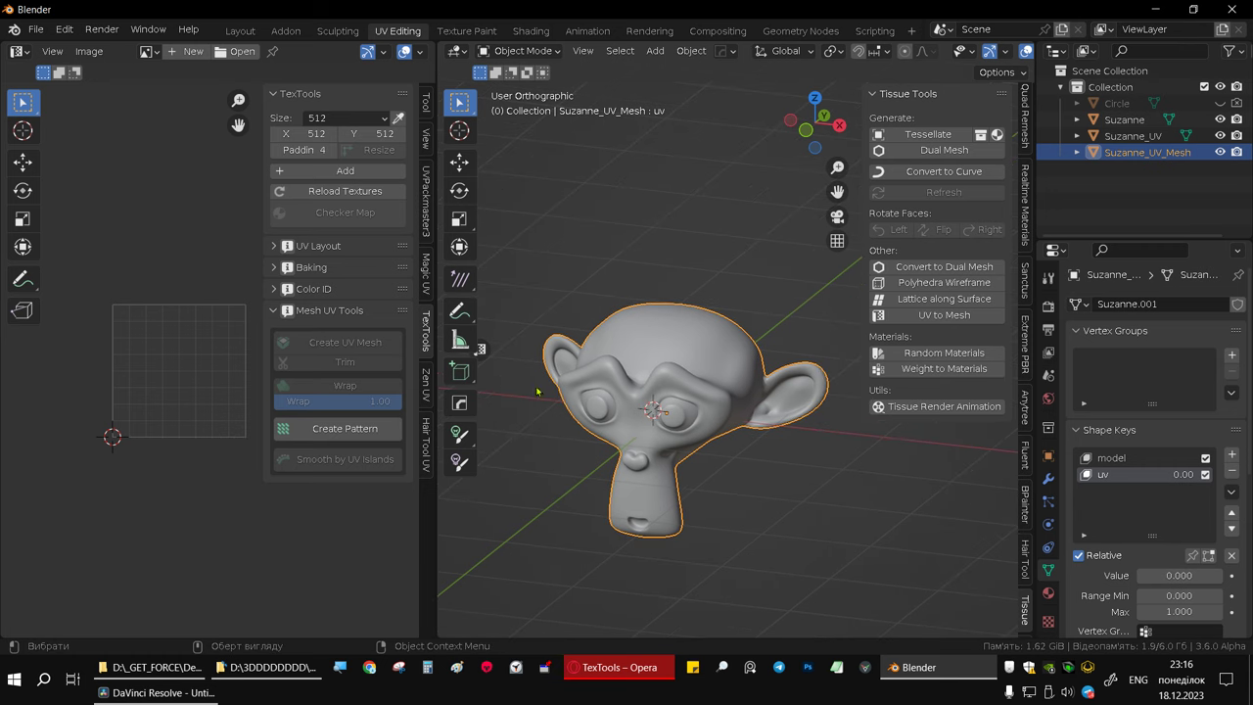
{"action": "left_click_drag", "start_coordinate": [438, 507], "coordinate": [284, 490]}
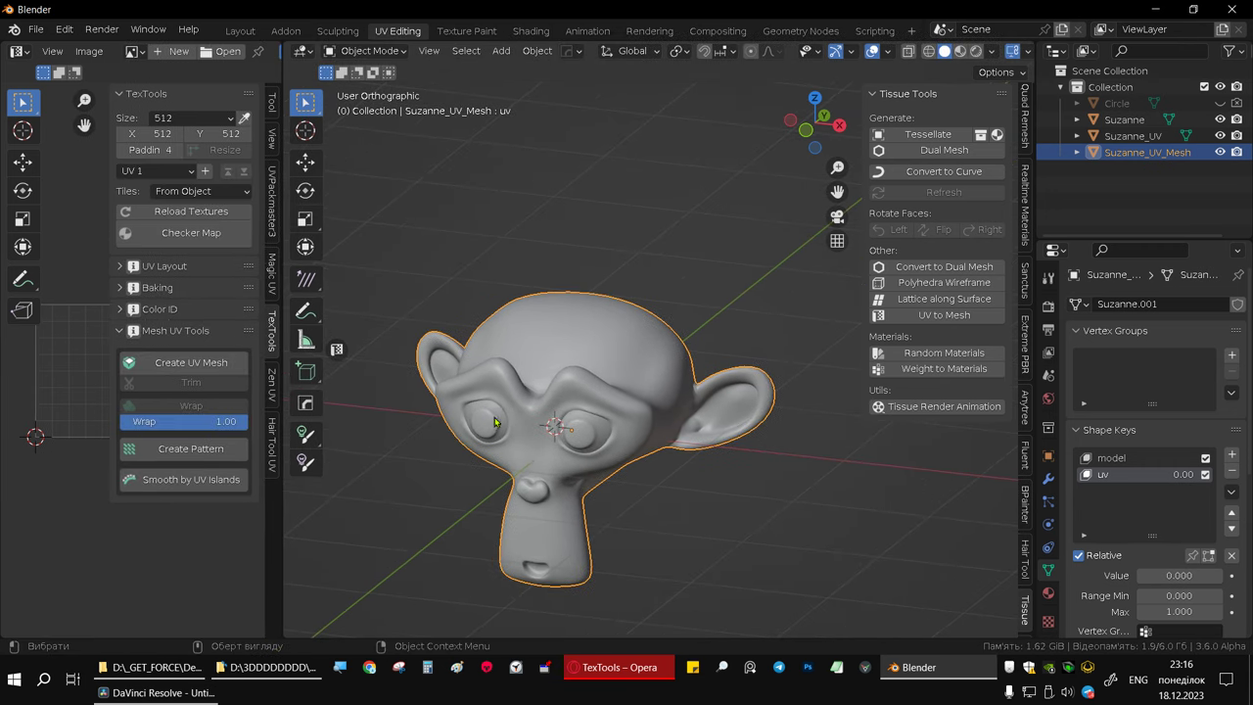
{"action": "scroll", "coordinate": [511, 379], "scroll_direction": "down", "scroll_amount": 4}
{"action": "middle_click_drag", "start_coordinate": [511, 379], "coordinate": [588, 372]}
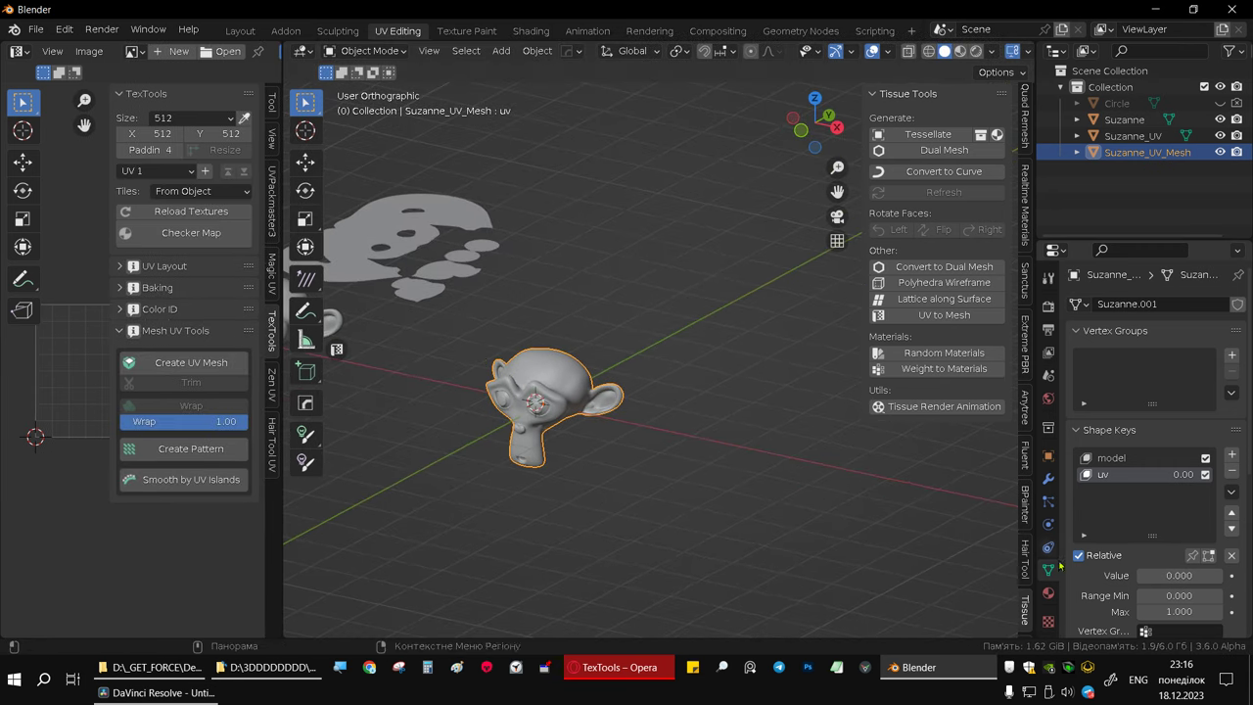
{"action": "left_click_drag", "start_coordinate": [1156, 584], "coordinate": [1224, 584]}
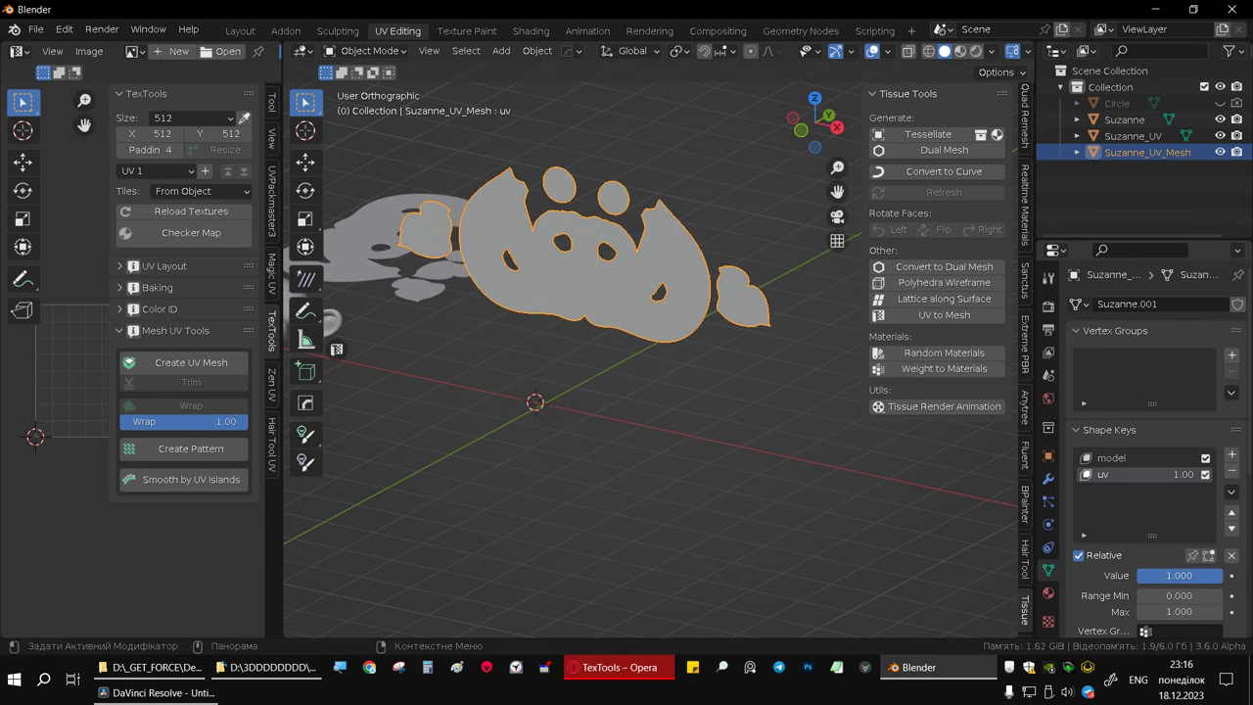
{"action": "mouse_move", "coordinate": [822, 446]}
{"action": "middle_mouse_down", "text": "alt"}
{"action": "mouse_move", "coordinate": [692, 283]}
{"action": "mouse_move", "coordinate": [722, 261]}
{"action": "middle_mouse_up", "text": "alt"}
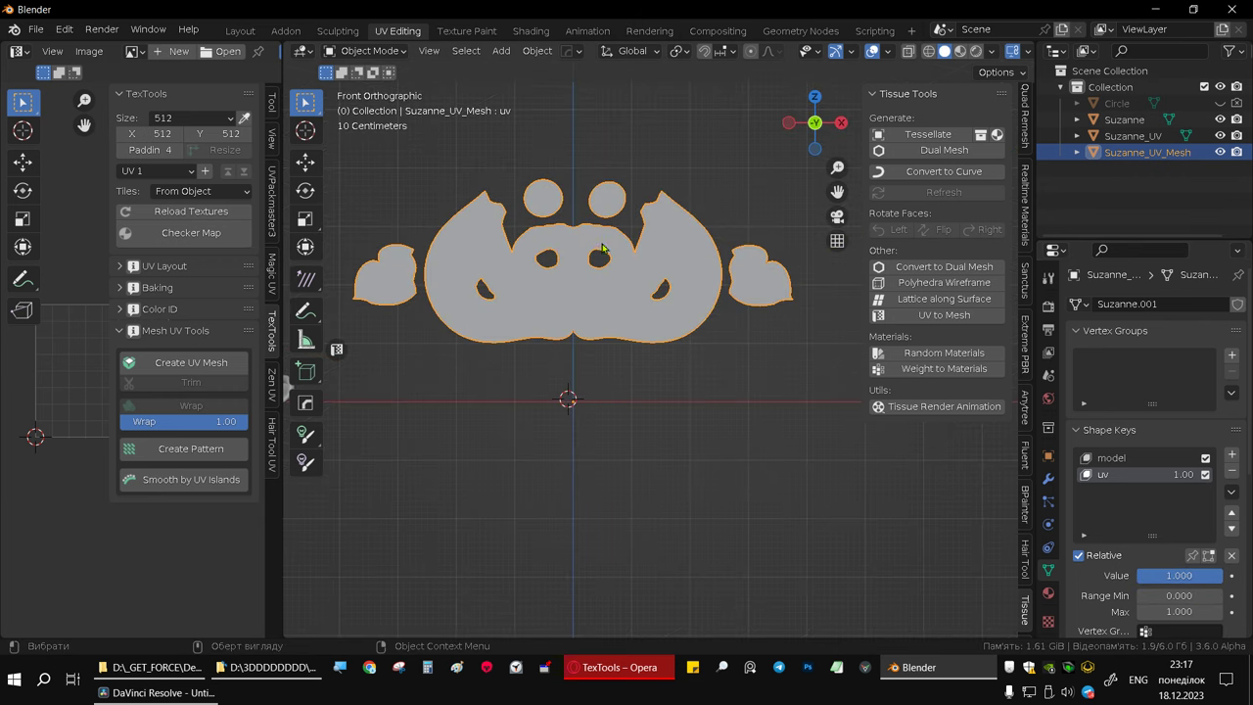
{"action": "scroll", "coordinate": [581, 246], "scroll_direction": "up", "scroll_amount": 8}
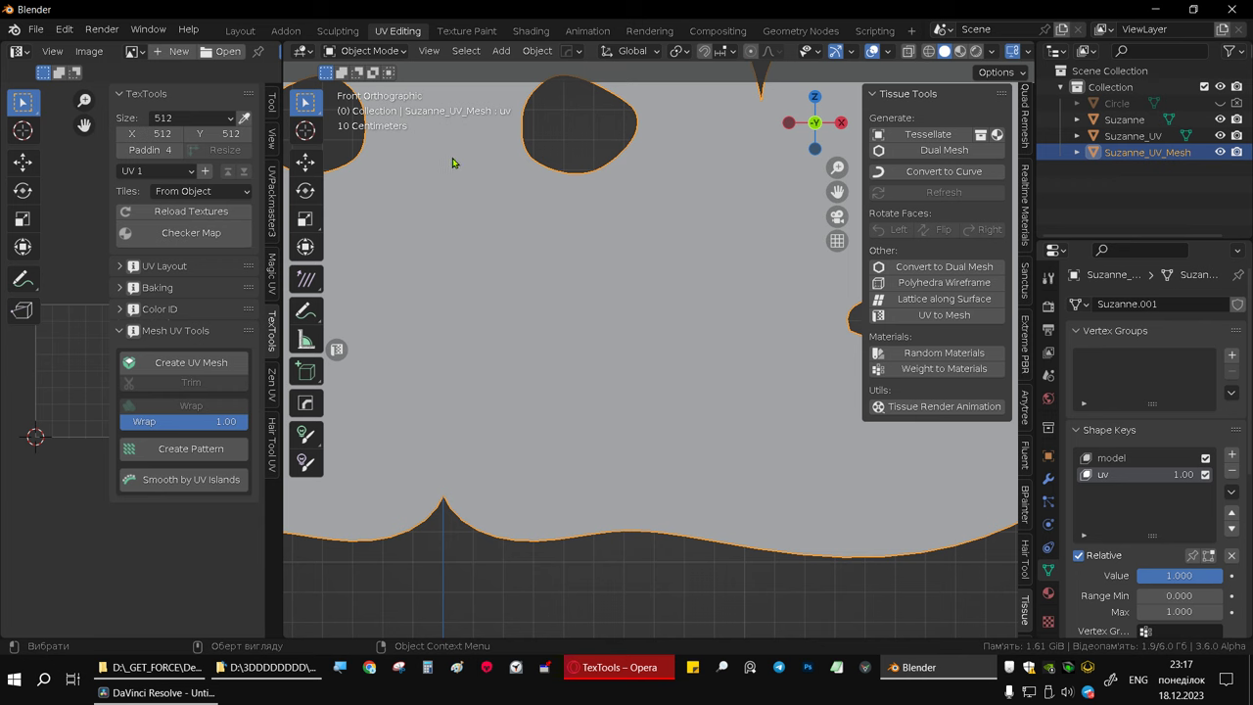
{"action": "scroll", "coordinate": [546, 382], "scroll_direction": "down", "scroll_amount": 3}
{"action": "scroll", "coordinate": [467, 271], "scroll_direction": "down", "scroll_amount": 3}
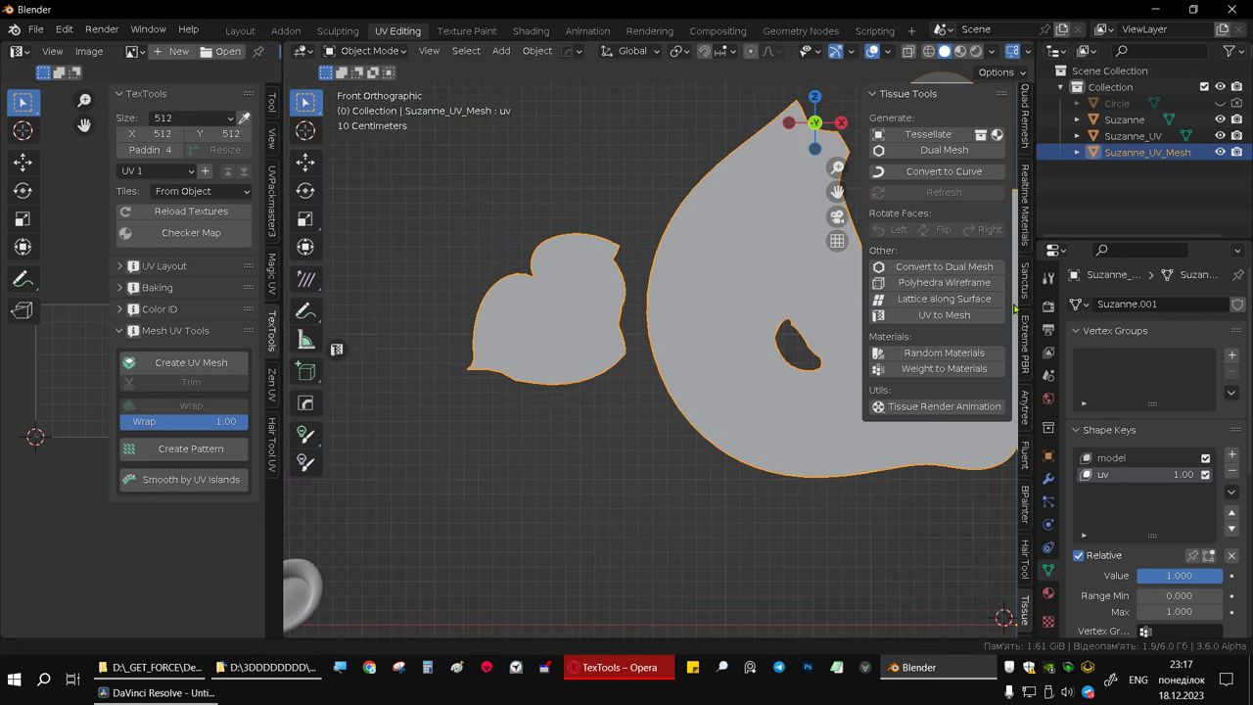
{"action": "scroll", "coordinate": [490, 392], "scroll_direction": "down", "scroll_amount": 2}
{"action": "scroll", "coordinate": [529, 486], "scroll_direction": "down", "scroll_amount": 2}
{"action": "key", "text": "Home"}
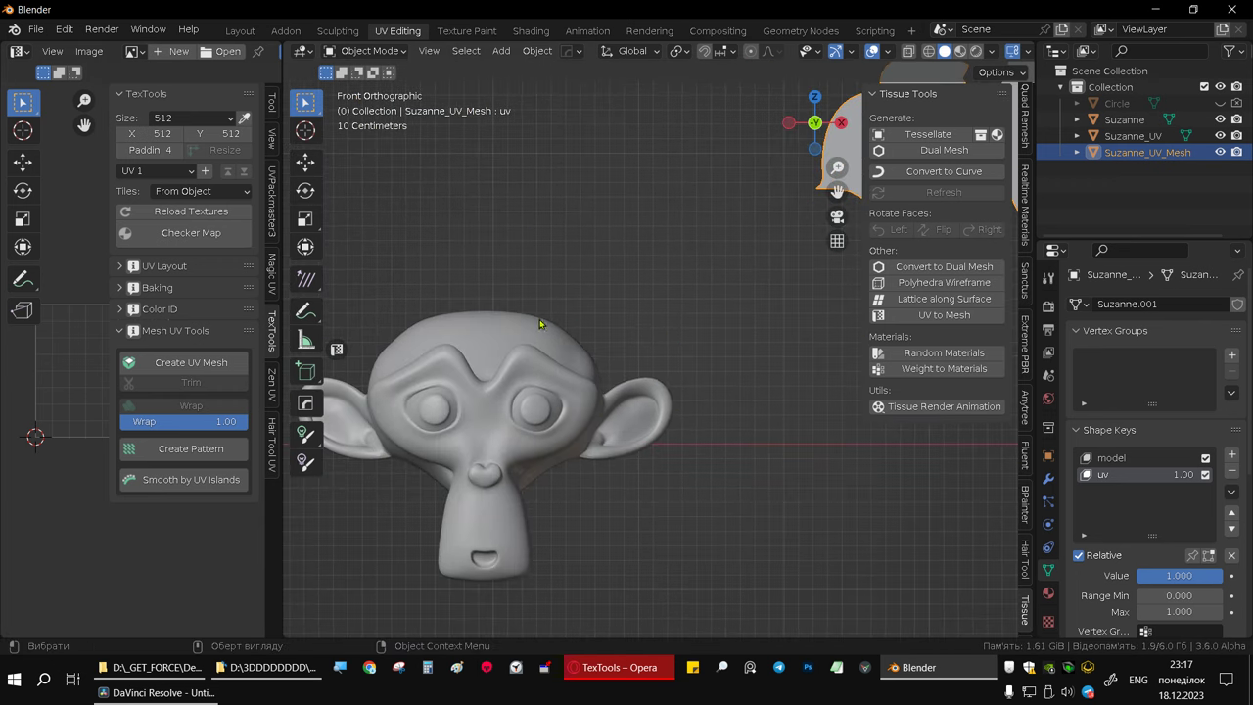
{"action": "scroll", "coordinate": [735, 311], "scroll_direction": "up", "scroll_amount": 6}
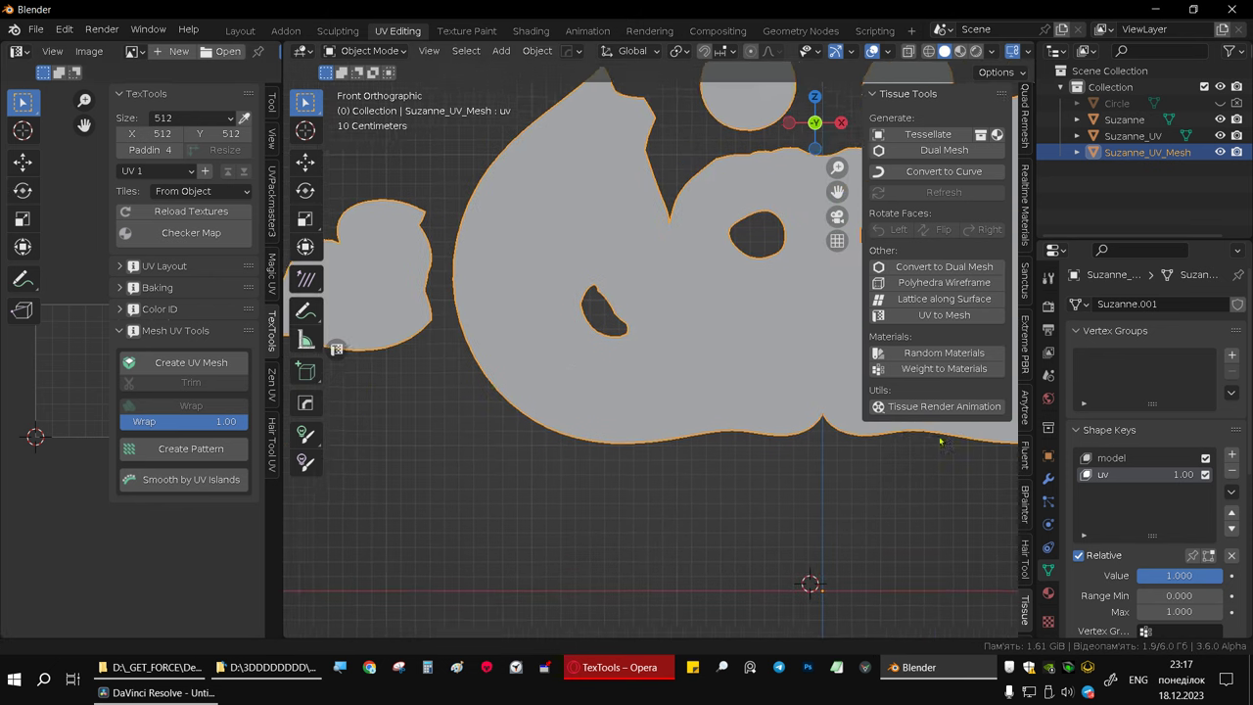
{"action": "middle_click_drag", "start_coordinate": [735, 327], "coordinate": [557, 366], "text": "shift"}
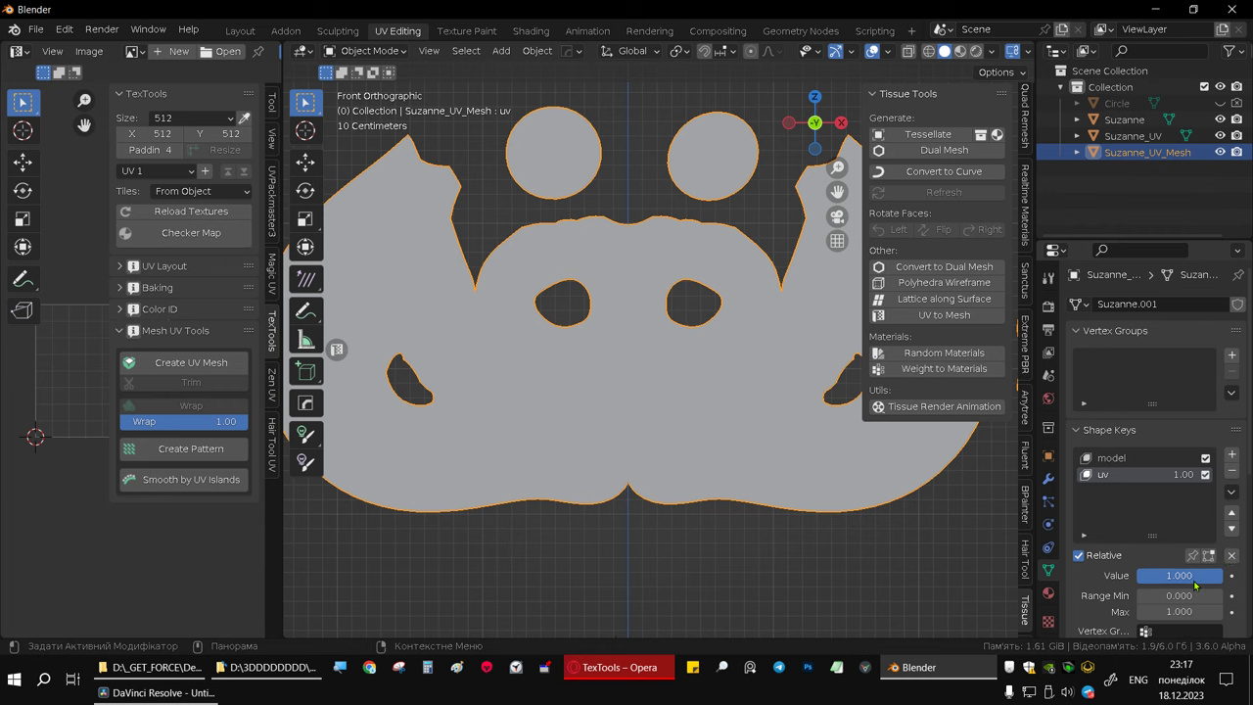
{"action": "left_click_drag", "start_coordinate": [1195, 584], "coordinate": [1126, 585]}
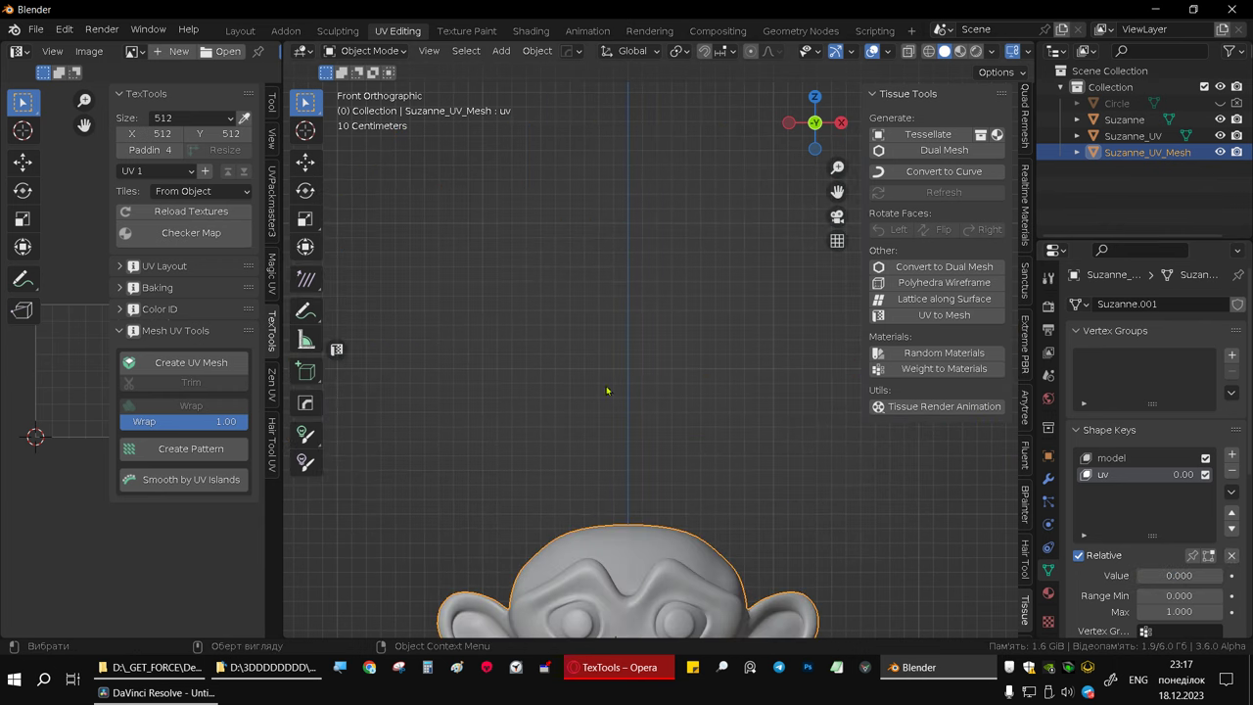
{"action": "scroll", "coordinate": [497, 425], "scroll_direction": "down", "scroll_amount": 5}
{"action": "middle_click_drag", "start_coordinate": [497, 425], "coordinate": [624, 342], "text": "shift"}
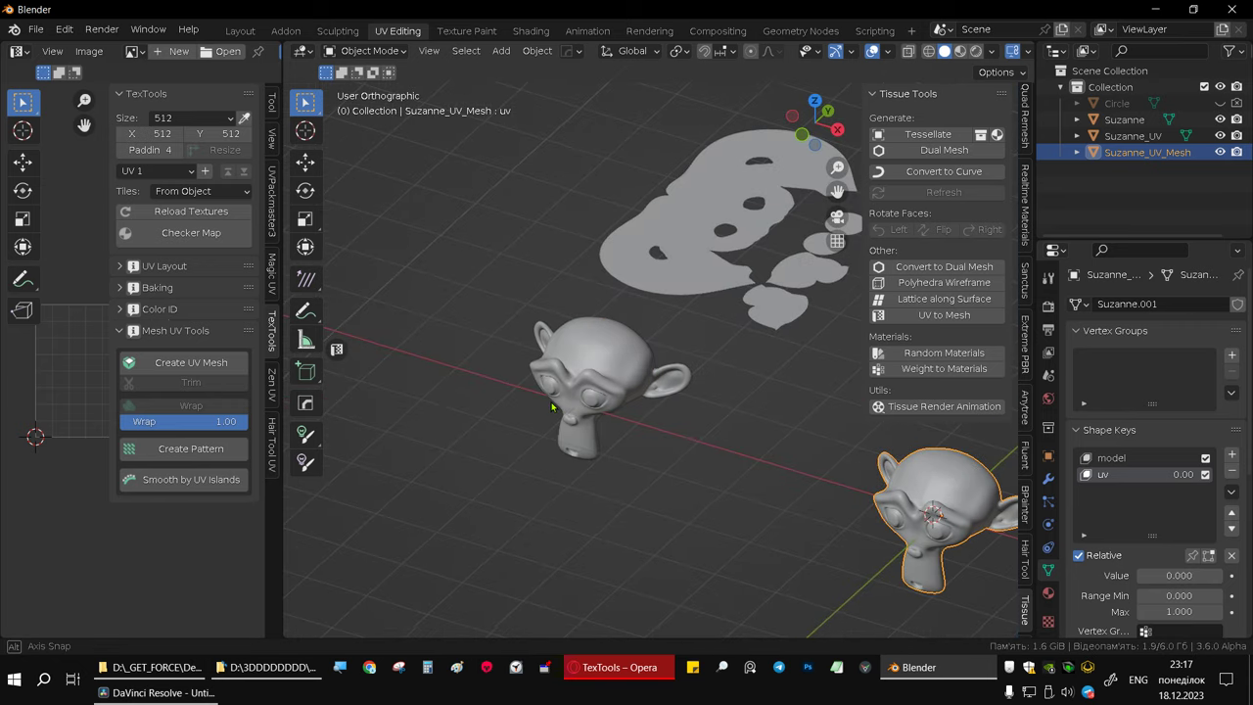
{"action": "left_click", "coordinate": [683, 254]}
{"action": "key", "text": "KP_Decimal"}
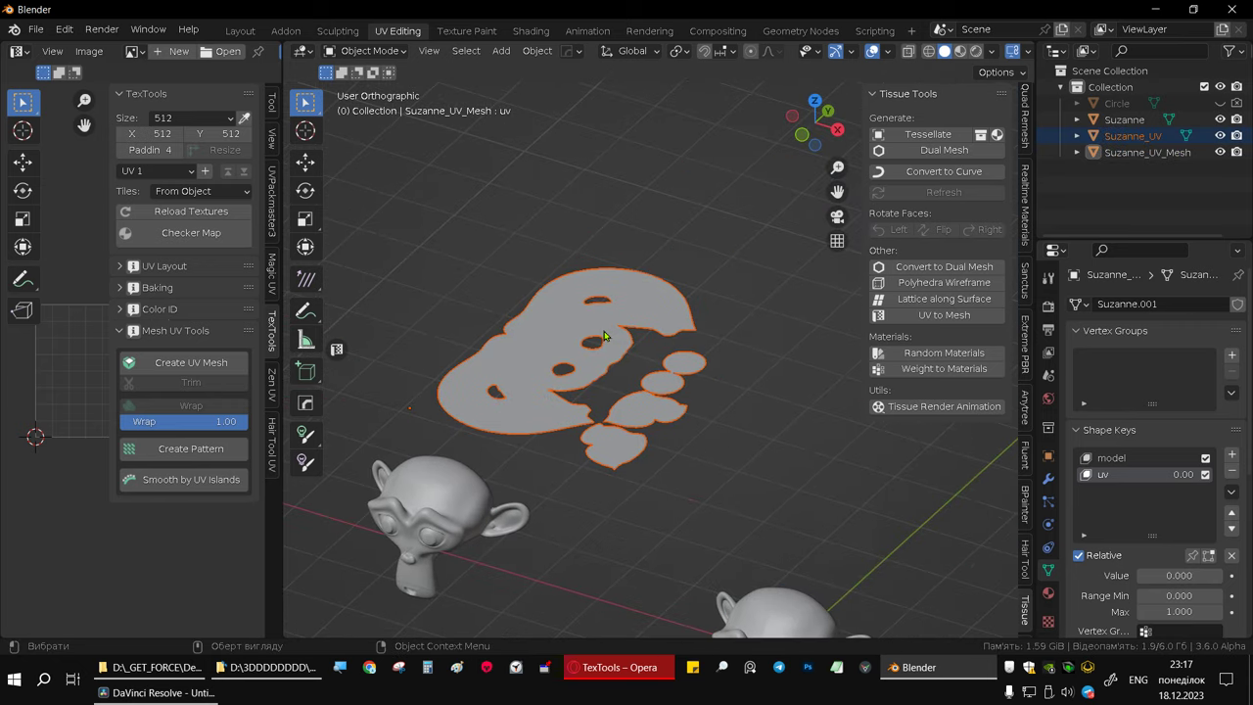
{"action": "key", "text": "Tab"}
{"action": "middle_click_drag", "start_coordinate": [604, 336], "coordinate": [693, 331]}
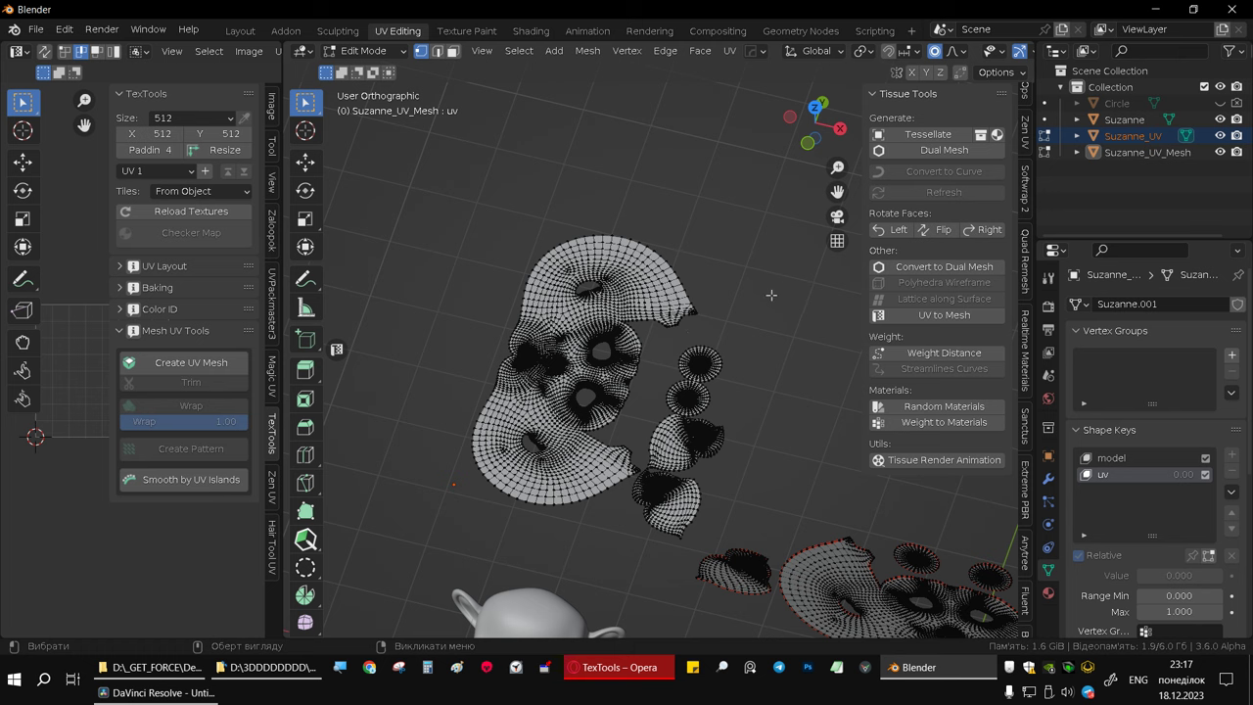
{"action": "left_click_drag", "start_coordinate": [560, 182], "coordinate": [772, 536]}
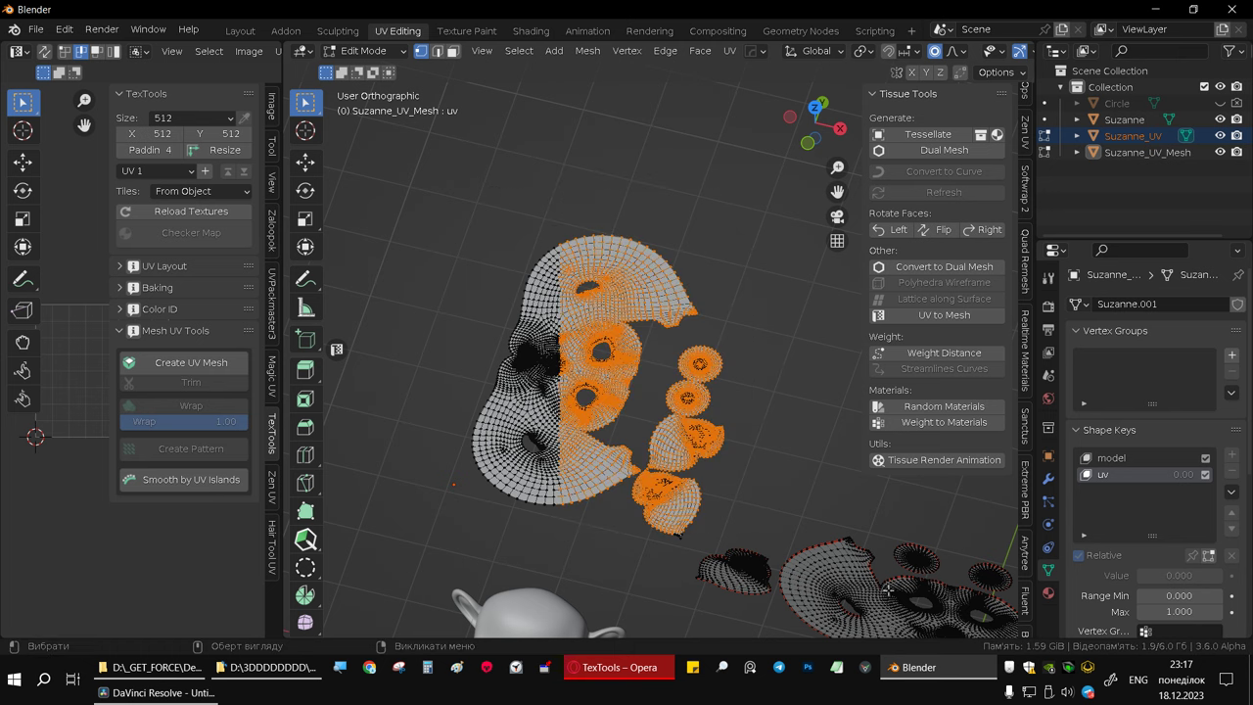
{"action": "key", "text": "alt+a"}
{"action": "middle_click_drag", "start_coordinate": [871, 529], "coordinate": [770, 467]}
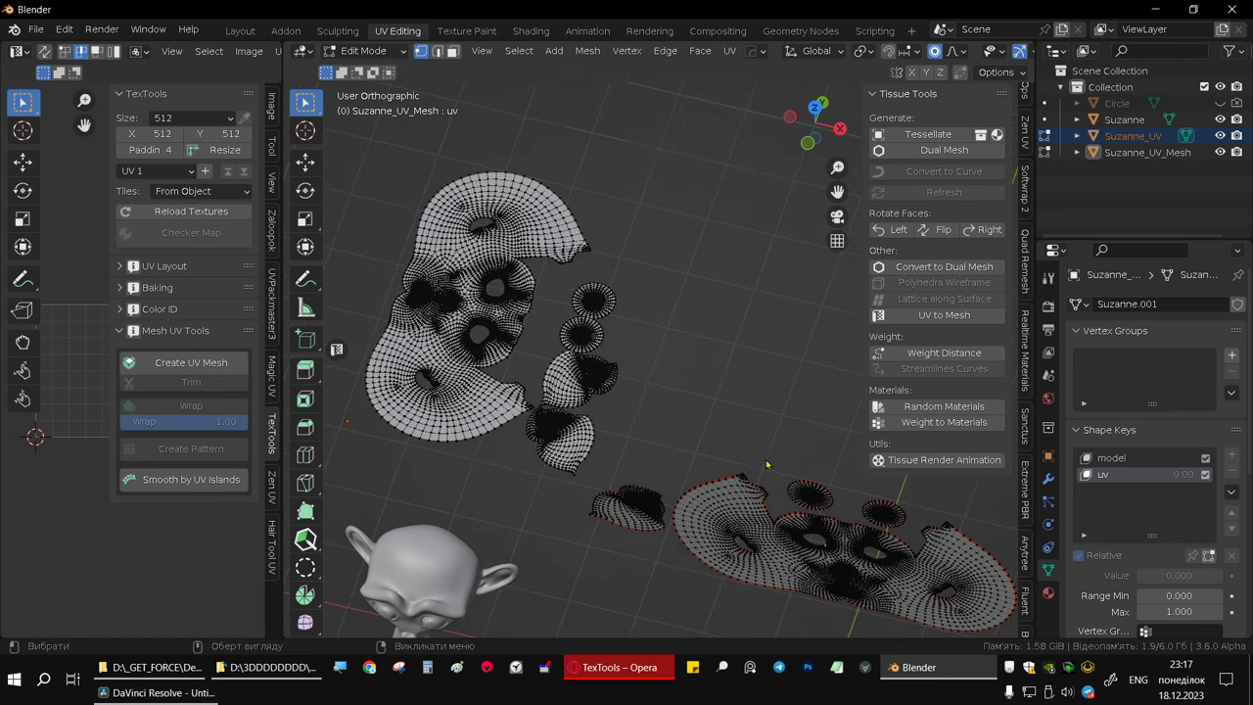
{"action": "key", "text": "Tab"}
{"action": "middle_click_drag", "start_coordinate": [657, 440], "coordinate": [660, 378]}
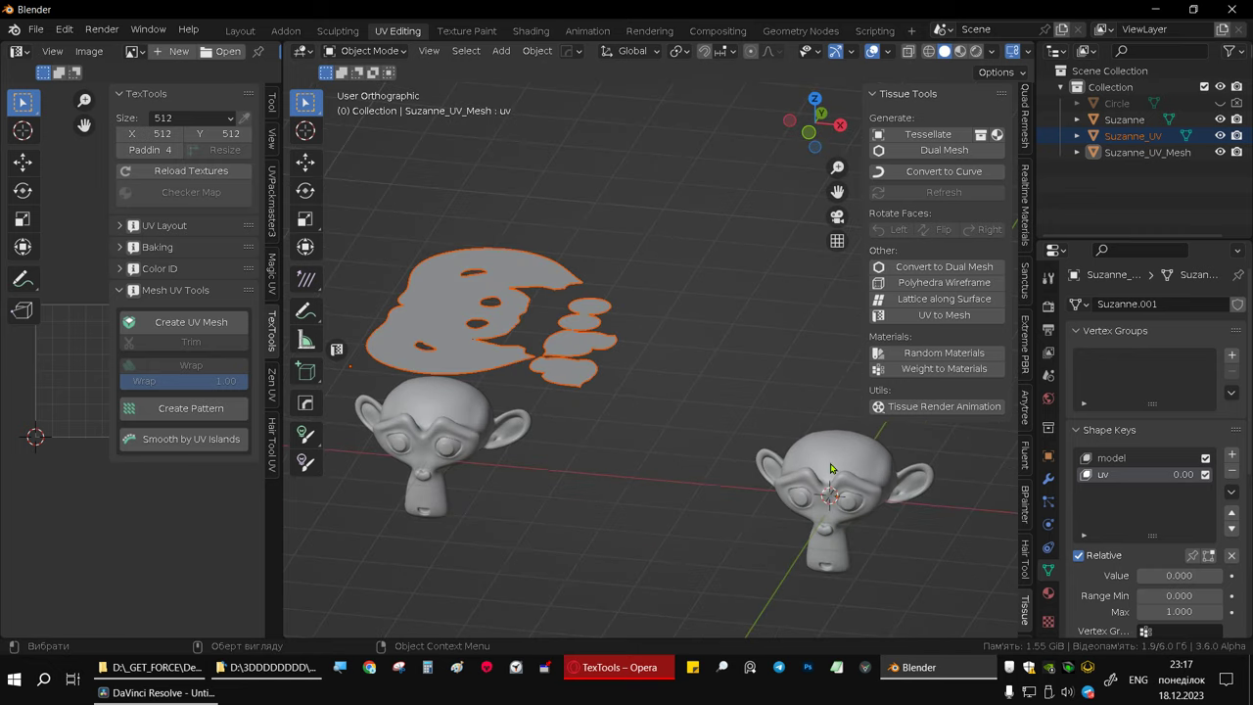
{"action": "left_click", "coordinate": [870, 469]}
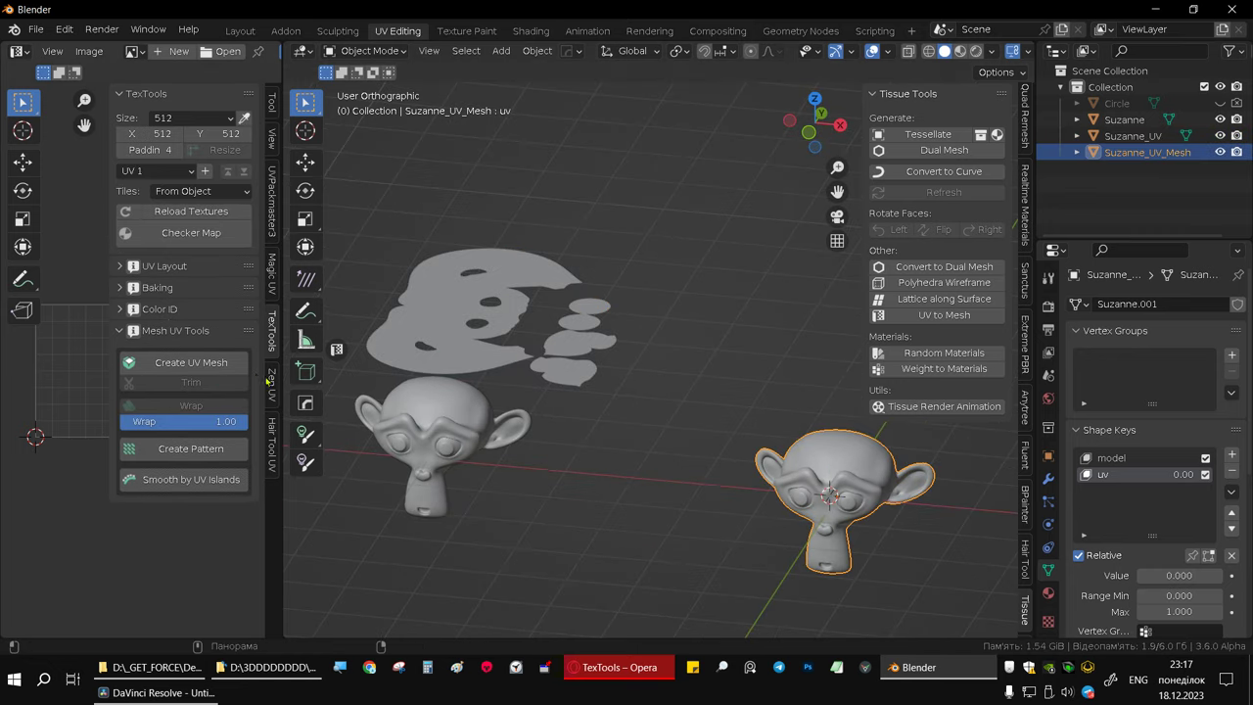